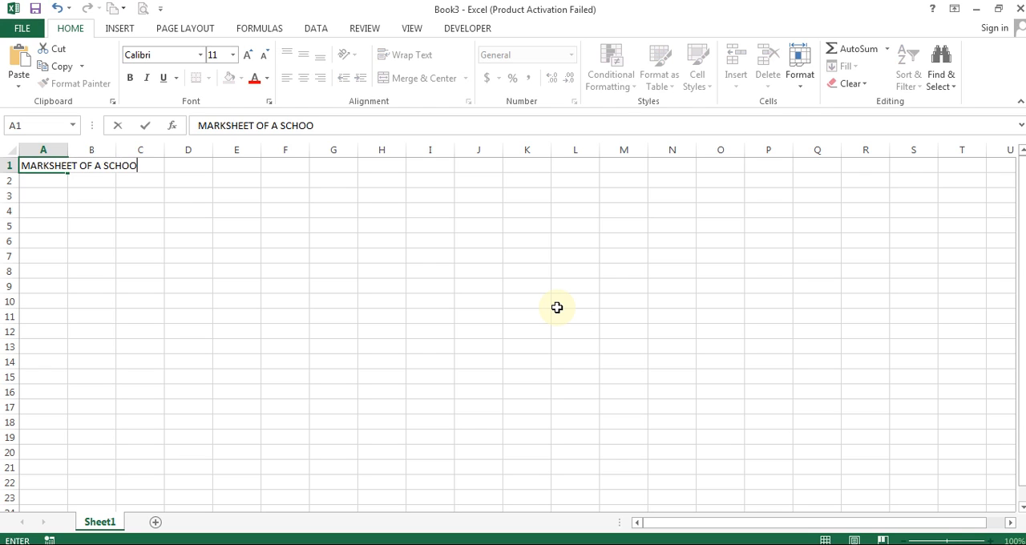
# - Complete the title "MARKSHEET OF A SCHOOL" in cell A1 and make it bold
pyautogui.write('L')
pyautogui.press('Return')
pyautogui.press('Up')
pyautogui.hotkey('ctrl', 'b')
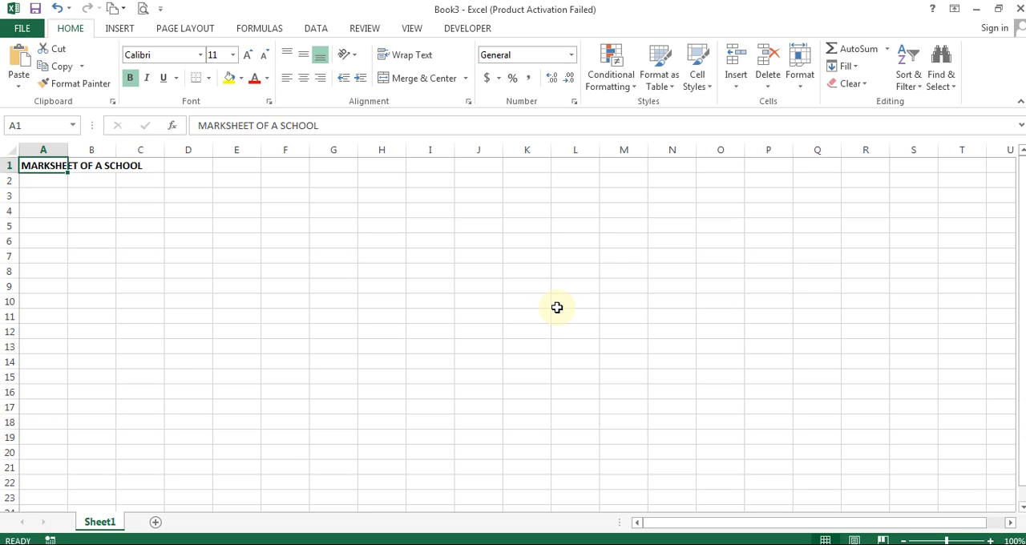
# - Enter the headings "Roll No." in A3 and "Name of Student" in B3
pyautogui.press('Down')
pyautogui.press('Down')
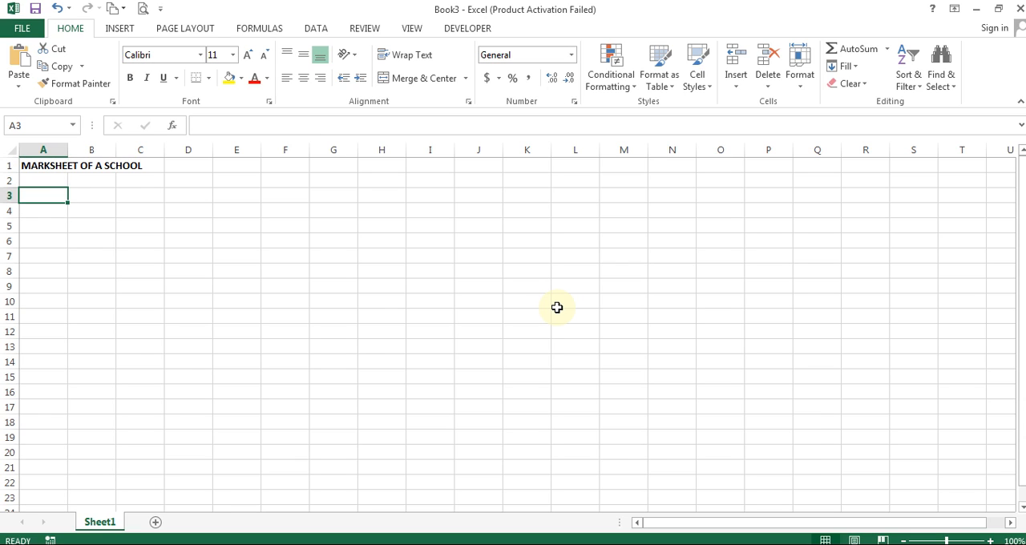
pyautogui.write('Ro')
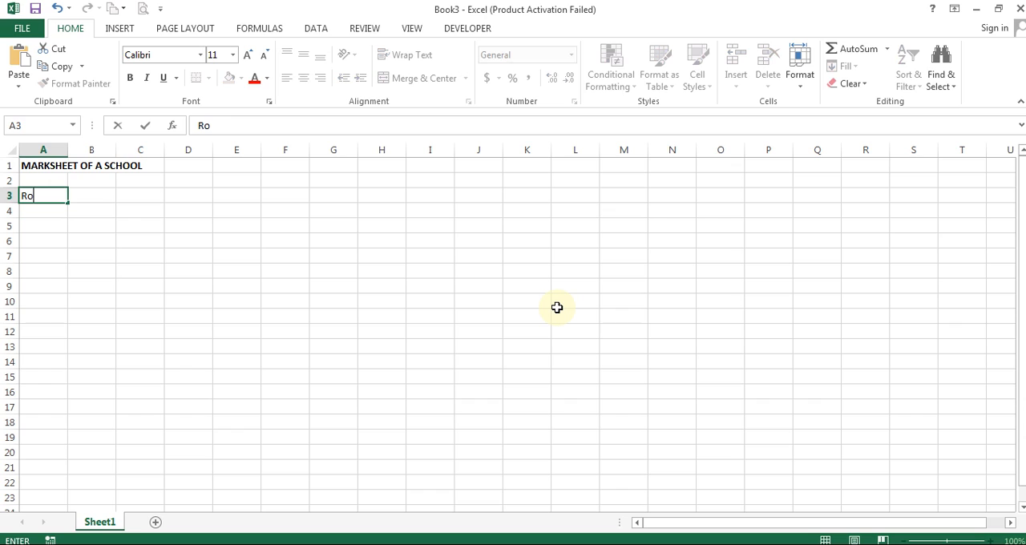
pyautogui.write('ll No.')
pyautogui.press('Tab')
pyautogui.write('Name o')
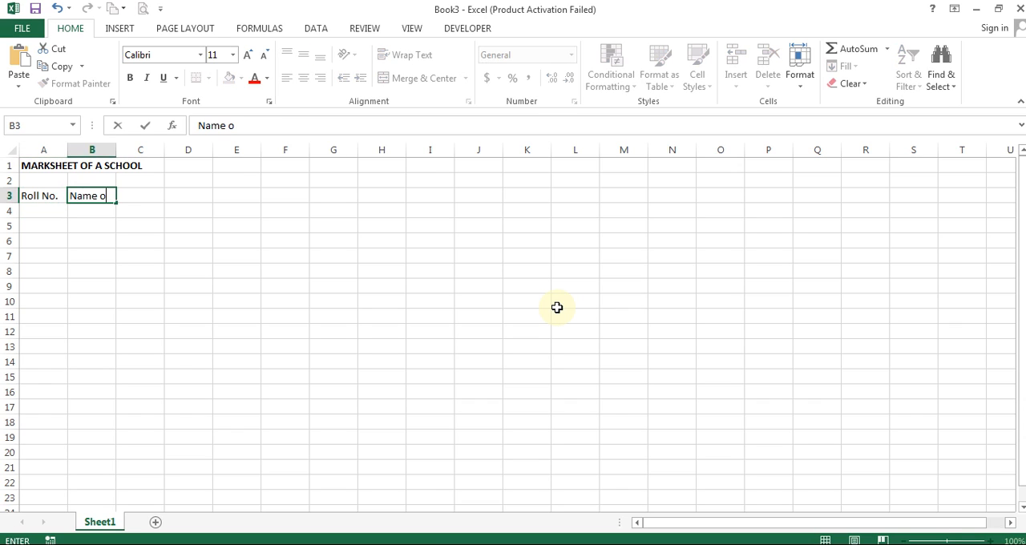
pyautogui.press('Tab')
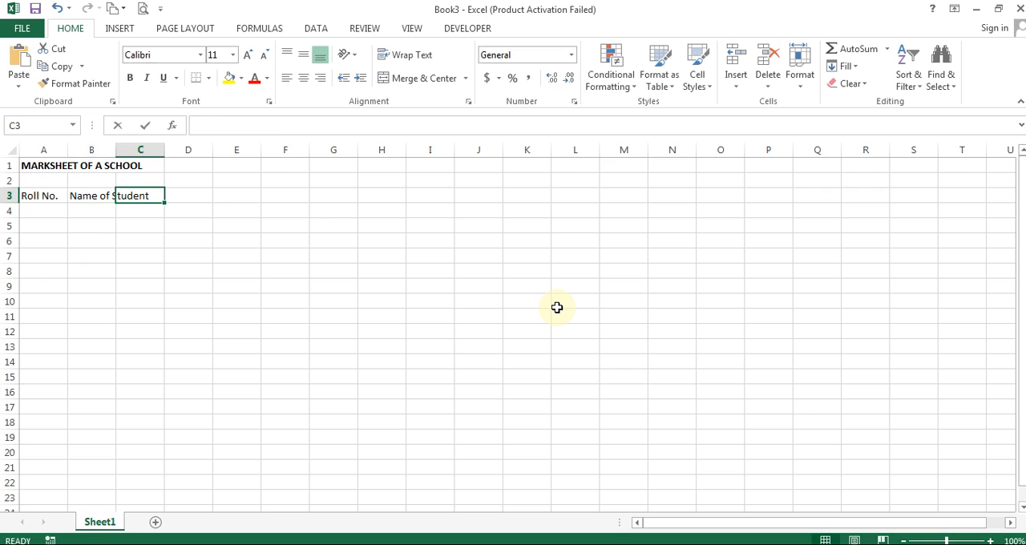
# - Enter the subject headings Math, Science, English and Computer in cells C3 to F3
pyautogui.write('Math')
pyautogui.press('Tab')
pyautogui.write('Scie')
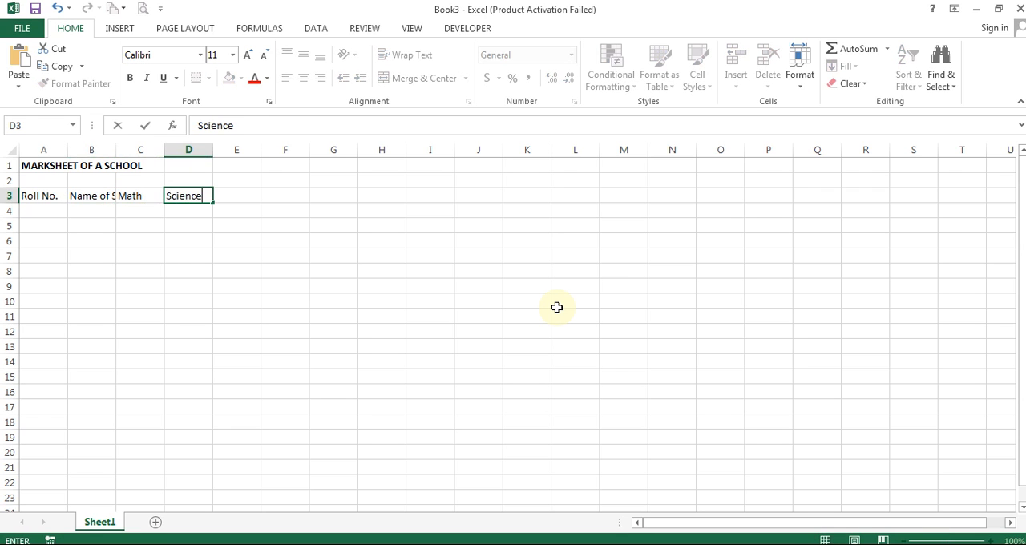
pyautogui.press('Tab')
pyautogui.write('English')
pyautogui.press('Tab')
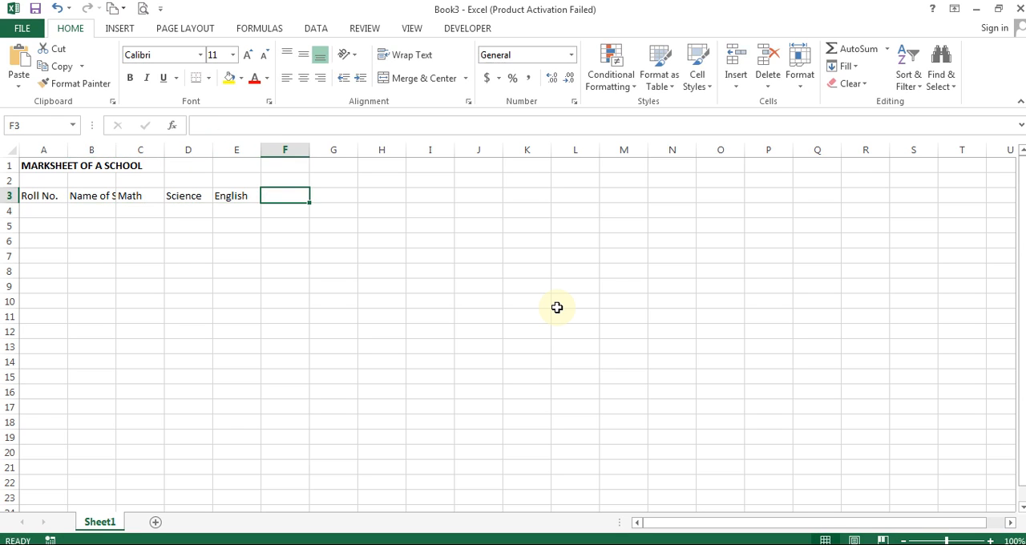
pyautogui.write('C')
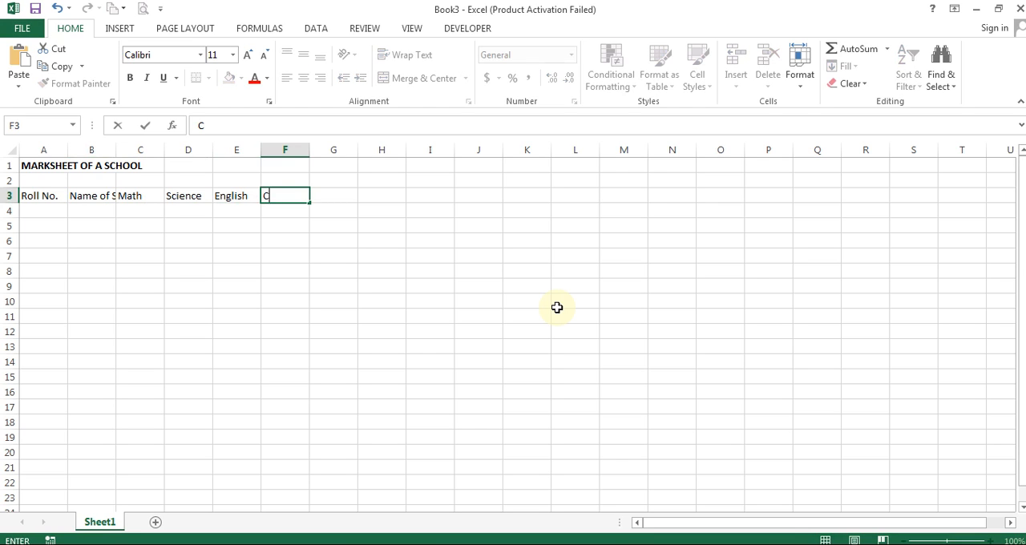
pyautogui.write('omputer')
pyautogui.press('Tab')
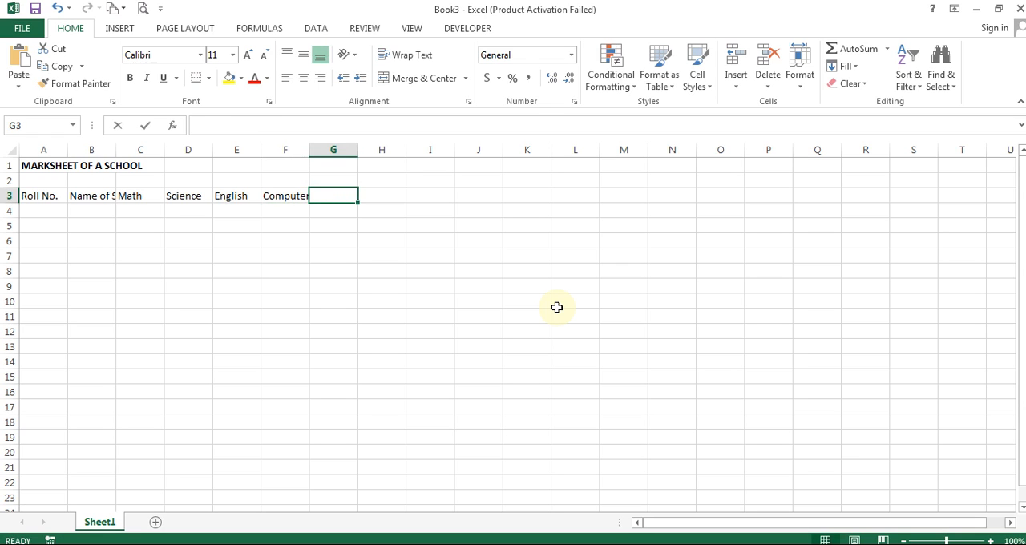
# - Complete the heading row with "Hindi" in G3, "S. S." in H3 and "Total" in I3
pyautogui.write('Hindi')
pyautogui.press('Tab')
pyautogui.write('So')
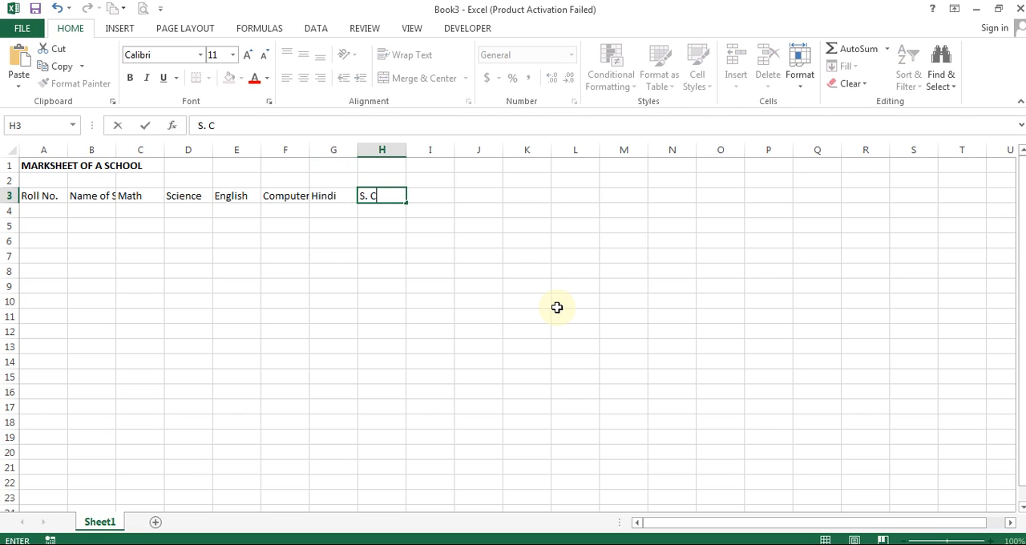
pyautogui.press('Tab')
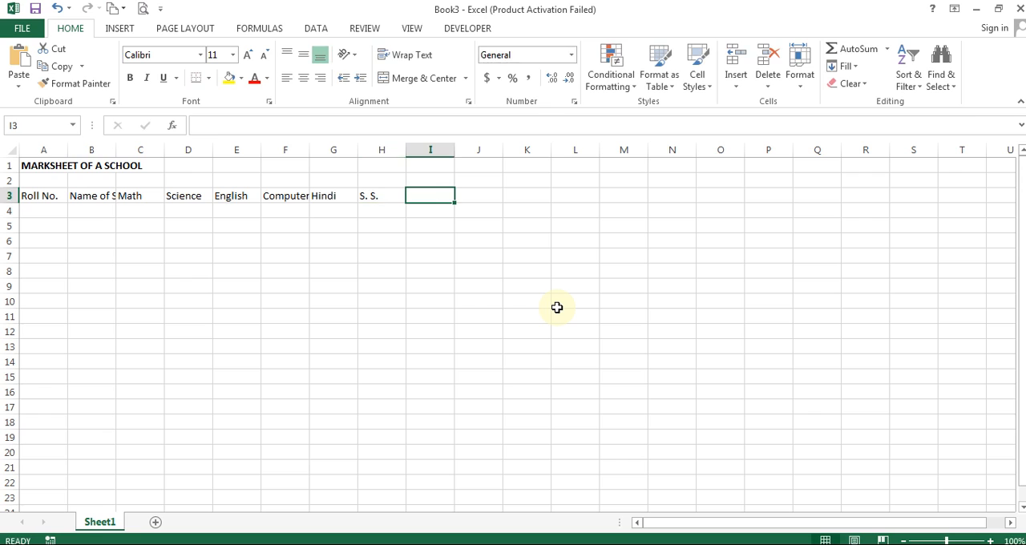
pyautogui.write('Total')
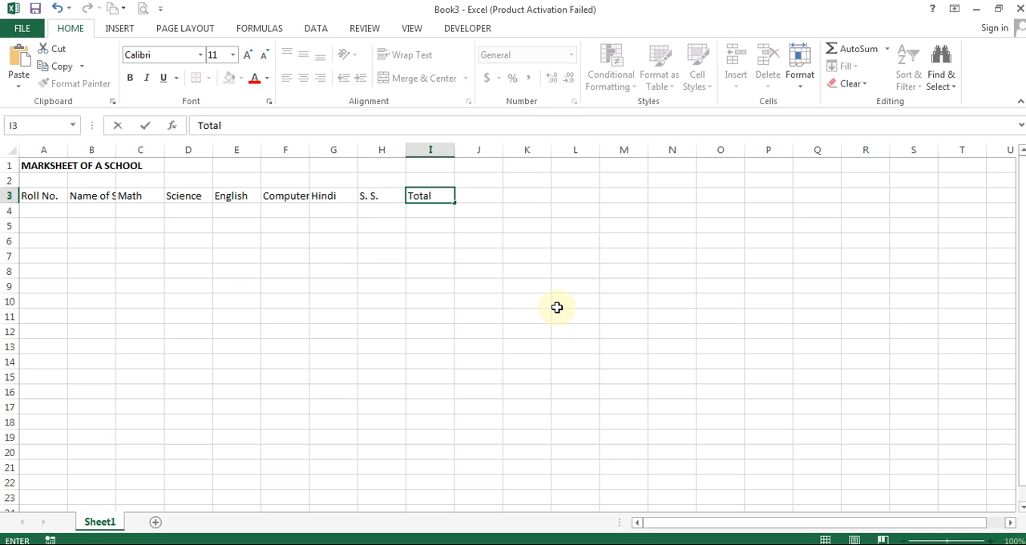
pyautogui.press('Return')
pyautogui.press('Up')
pyautogui.press('Right')
pyautogui.press('Right')
pyautogui.press('Right')
pyautogui.press('Left')
pyautogui.press('Left')
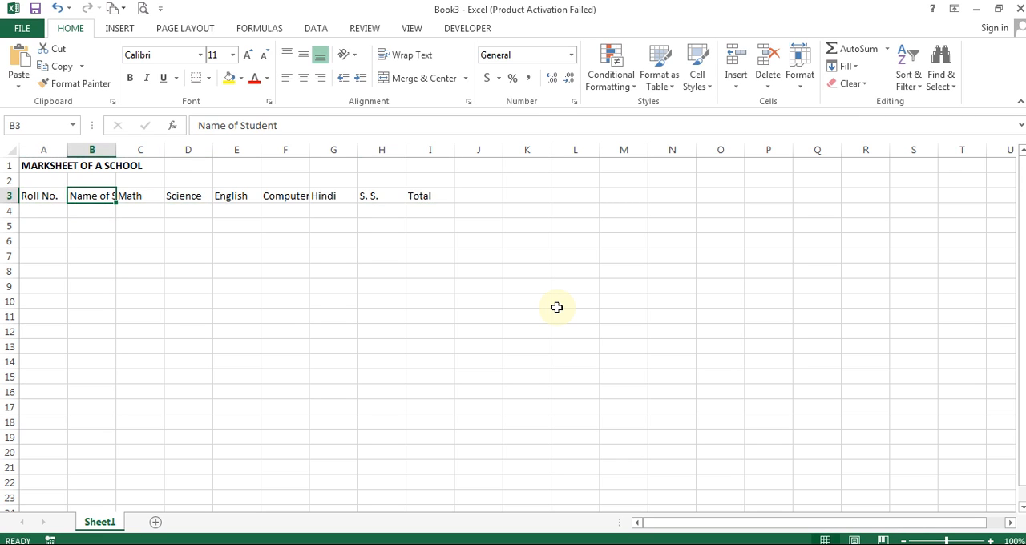
pyautogui.press('Left')
pyautogui.press('Right')
pyautogui.press('Right')
pyautogui.press('Right')
pyautogui.press('Right')
pyautogui.press('Right')
pyautogui.press('Right')
pyautogui.press('Right')
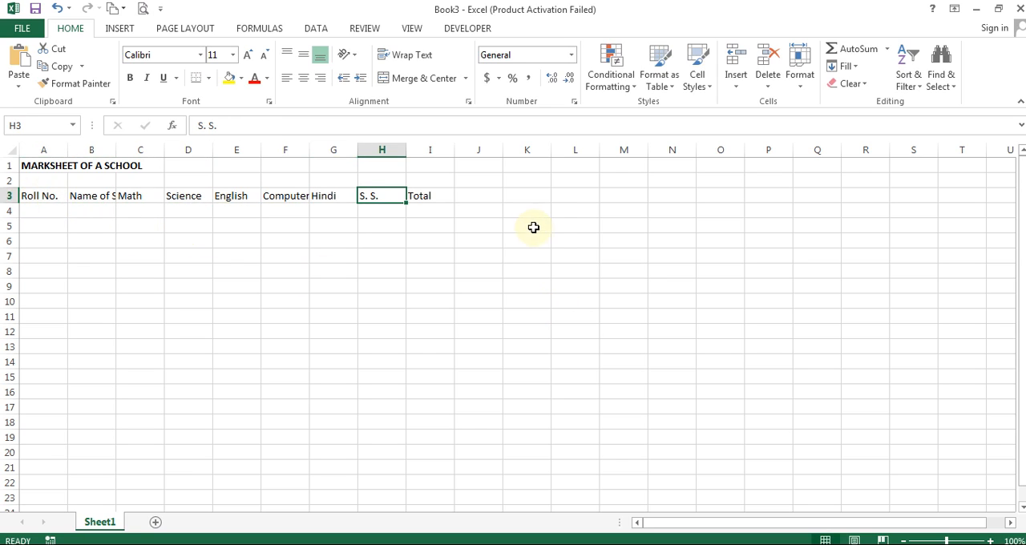
# - AutoFit the width of column A to the "Roll No." heading in A3
pyautogui.click(42, 195)
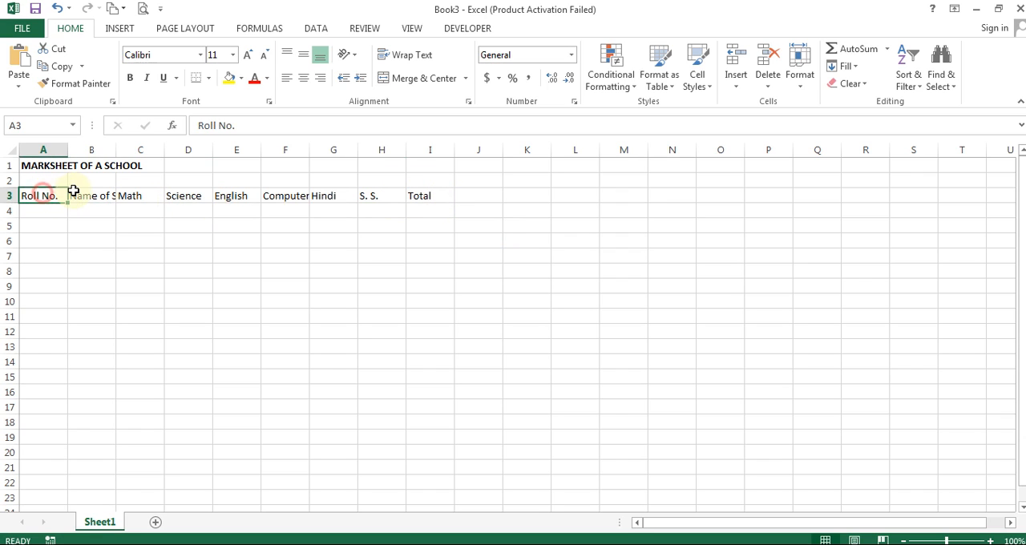
pyautogui.doubleClick(69, 150)
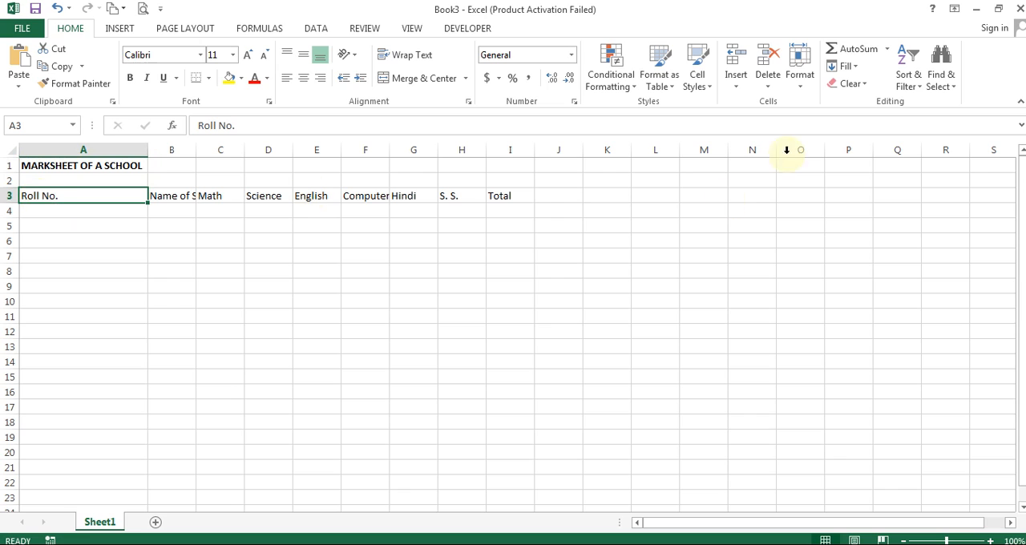
pyautogui.click(799, 90)
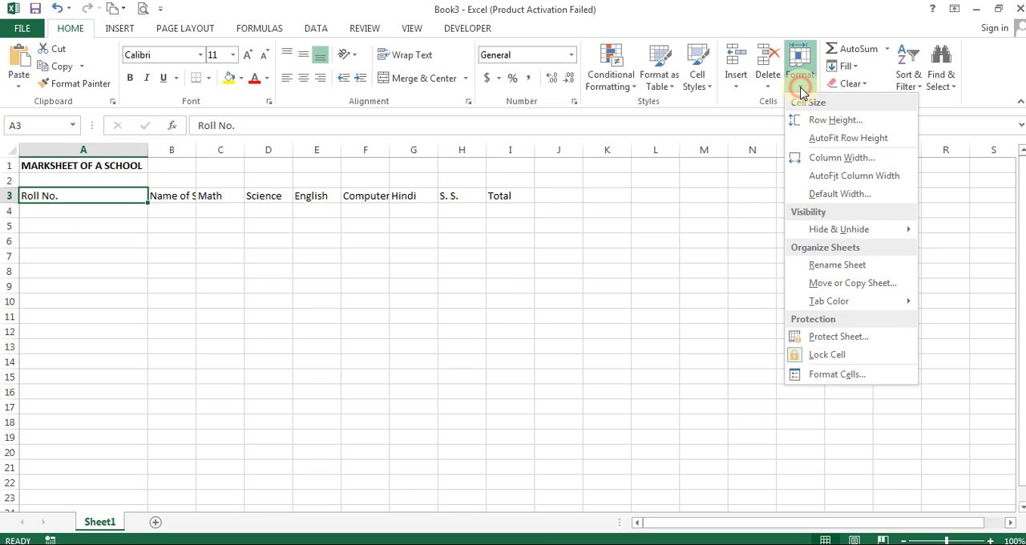
pyautogui.click(874, 177)
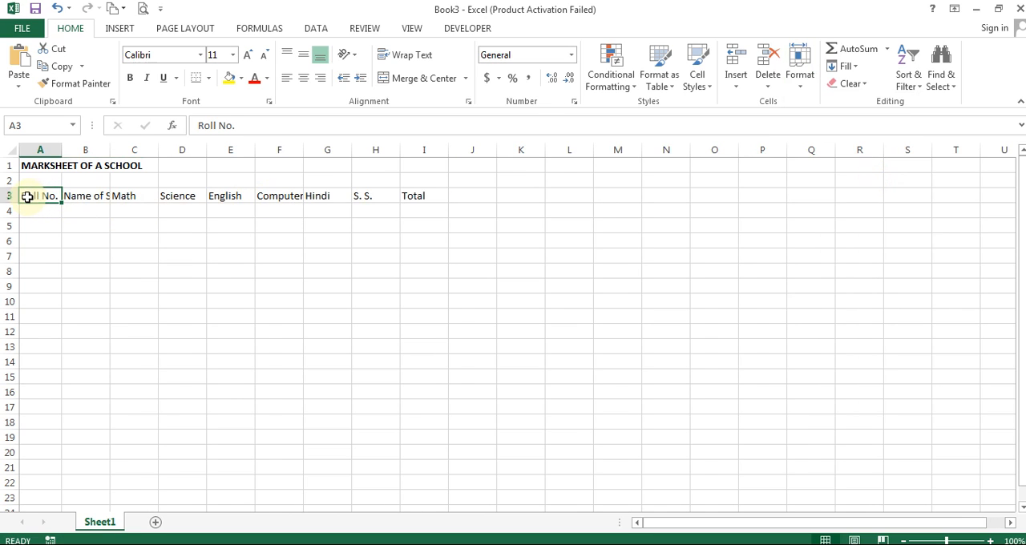
# - AutoFit the width of column B to the "Name of Student" heading
pyautogui.click(94, 202)
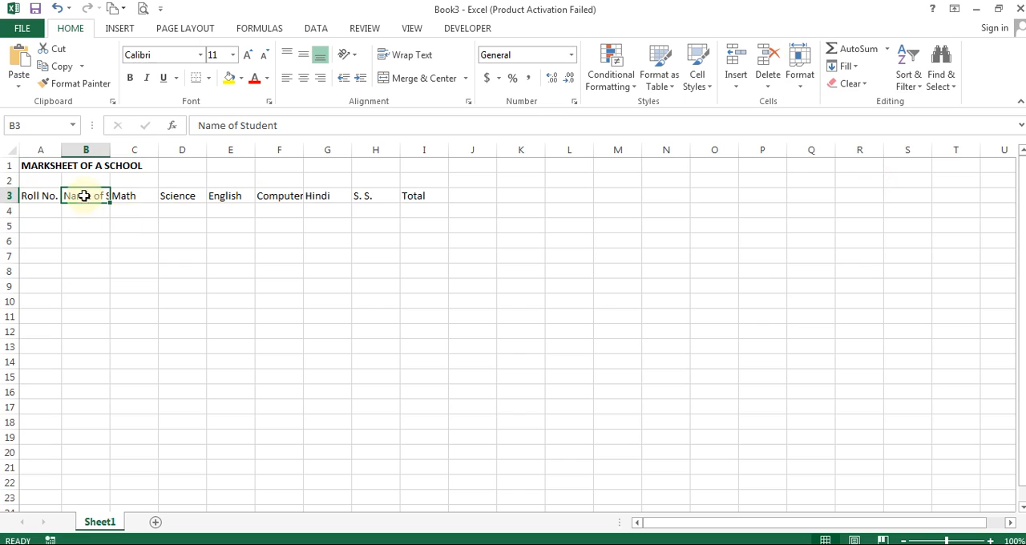
pyautogui.moveTo(110, 152)
pyautogui.mouseDown()
pyautogui.moveTo(237, 162)
pyautogui.moveTo(97, 166)
pyautogui.mouseUp()
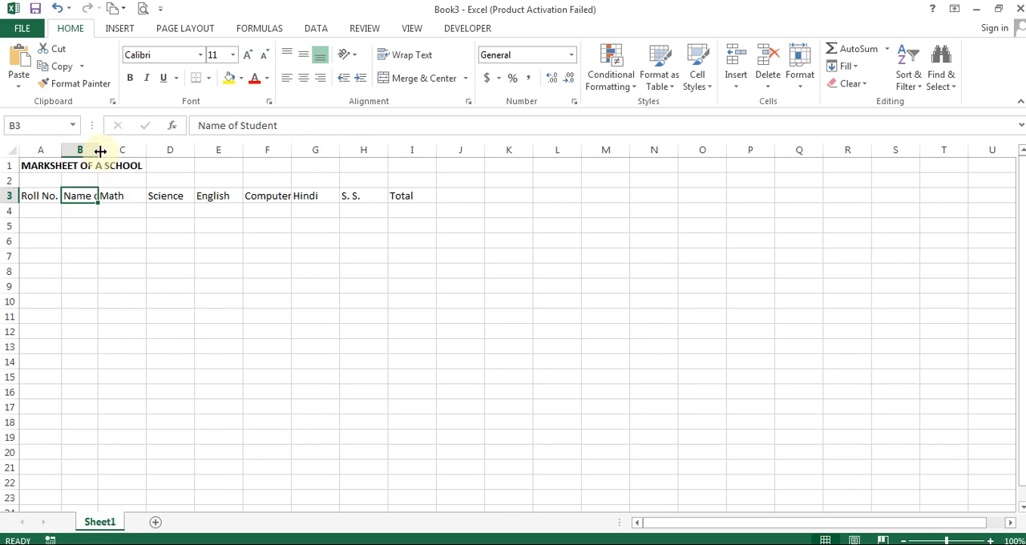
pyautogui.doubleClick(99, 150)
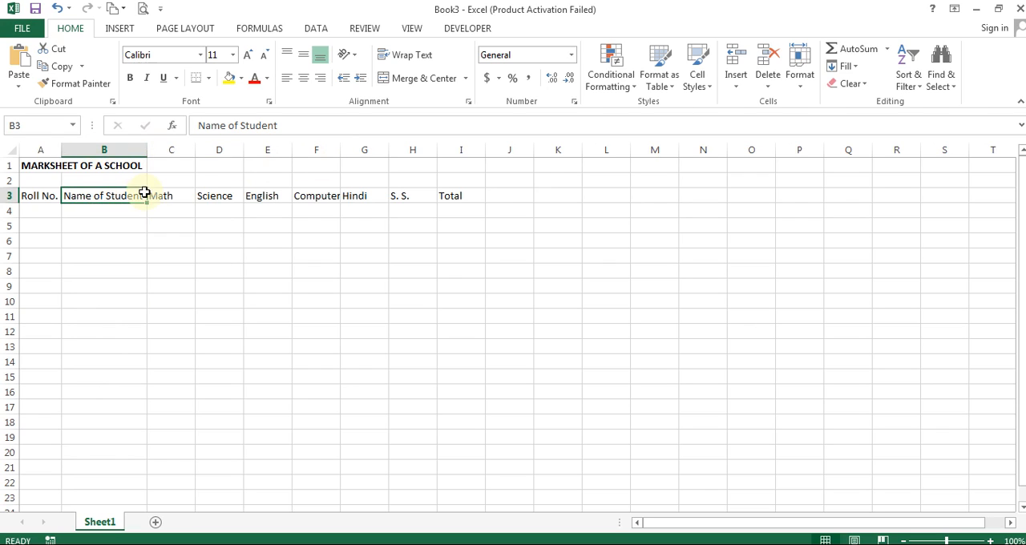
# - Make the Math column (C) slightly wider by entering a new column width
pyautogui.click(176, 197)
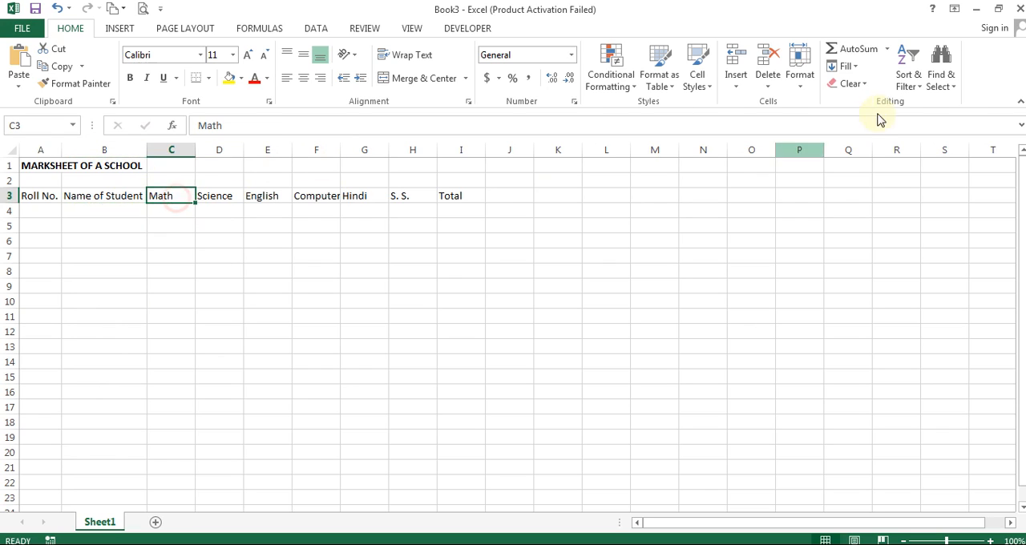
pyautogui.click(800, 80)
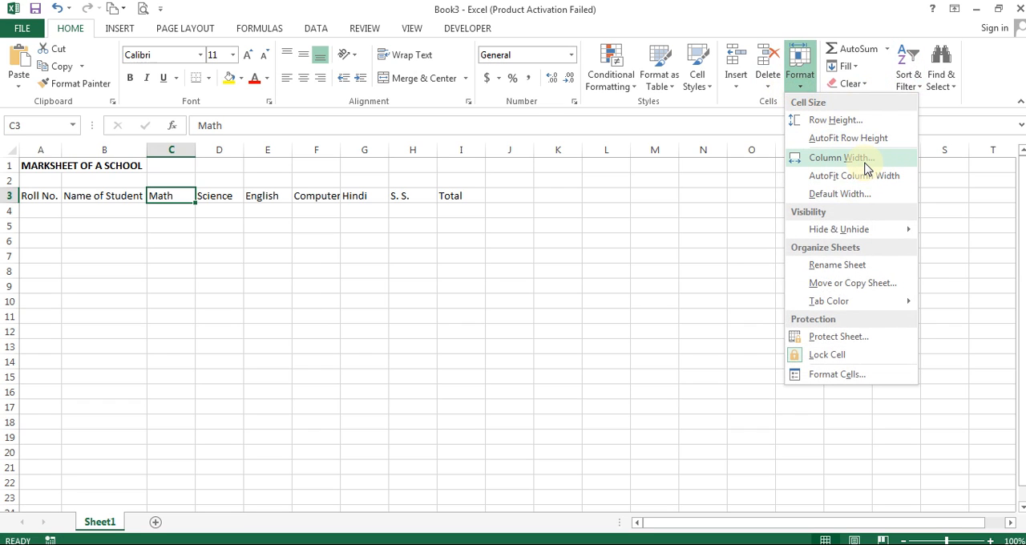
pyautogui.click(865, 166)
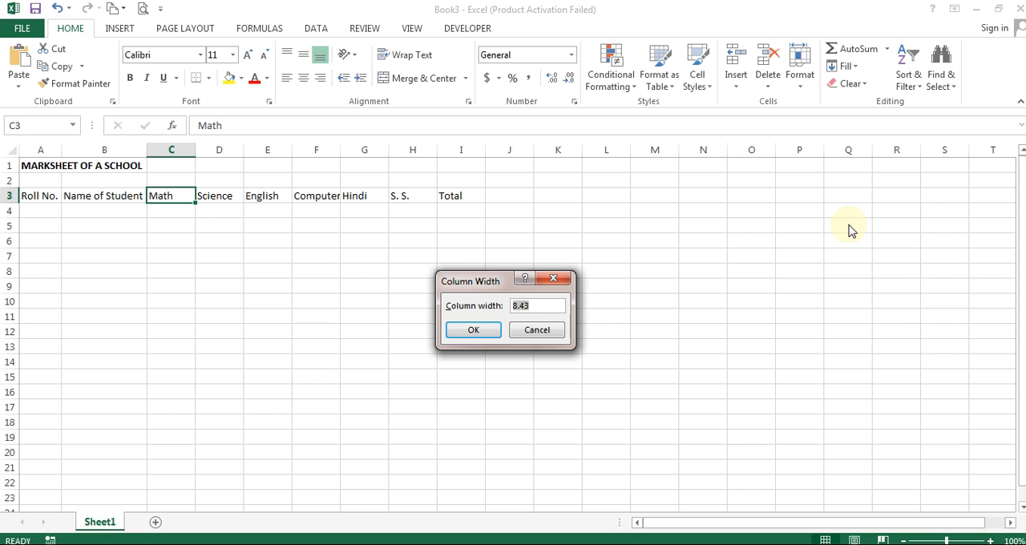
pyautogui.press('Return')
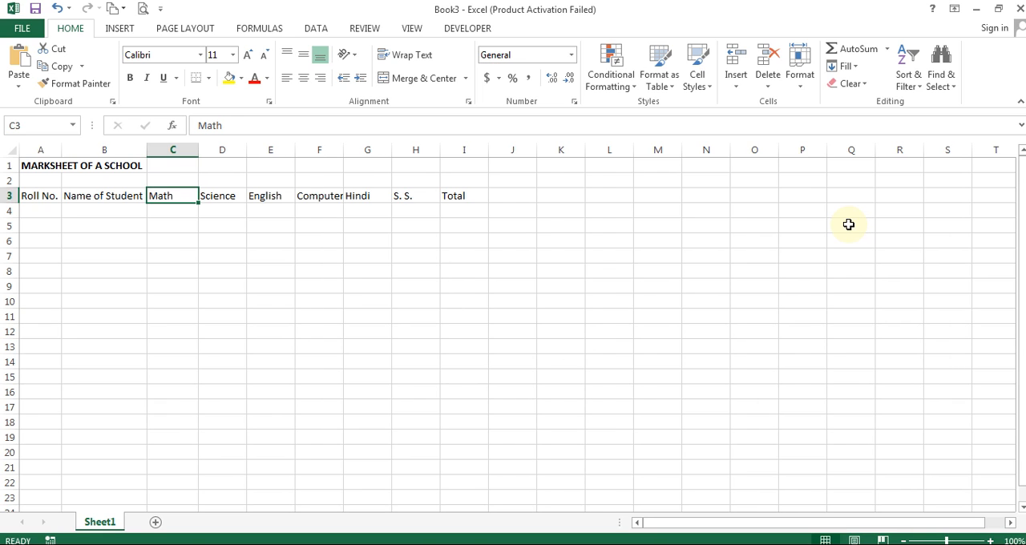
pyautogui.press('Right')
pyautogui.press('Right')
pyautogui.press('Right')
pyautogui.press('Right')
pyautogui.press('Right')
pyautogui.press('Right')
pyautogui.press('Left')
pyautogui.press('Left')
pyautogui.press('Left')
pyautogui.press('Left')
pyautogui.press('Left')
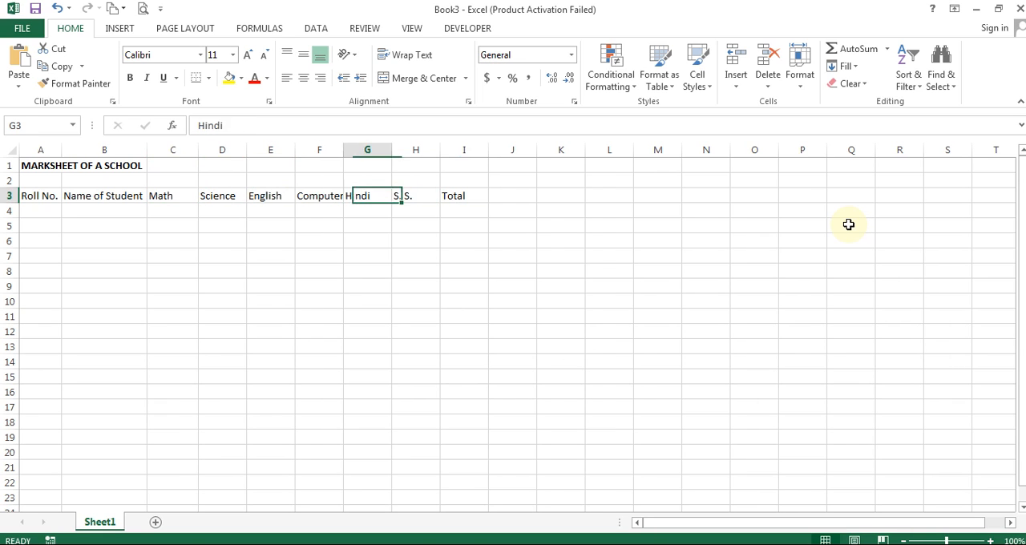
pyautogui.press('Left')
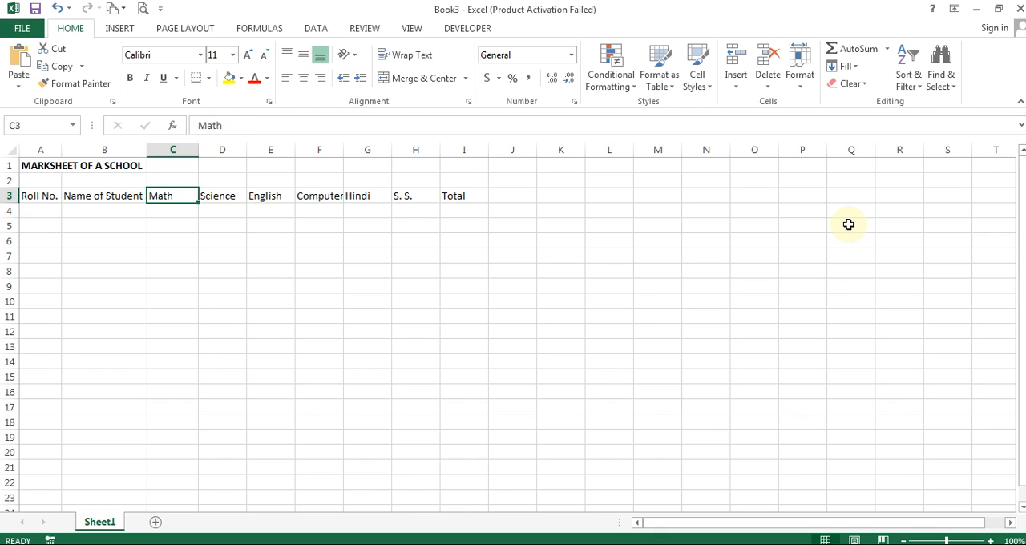
pyautogui.moveTo(215, 200); pyautogui.dragTo(458, 192)
pyautogui.click(813, 88)
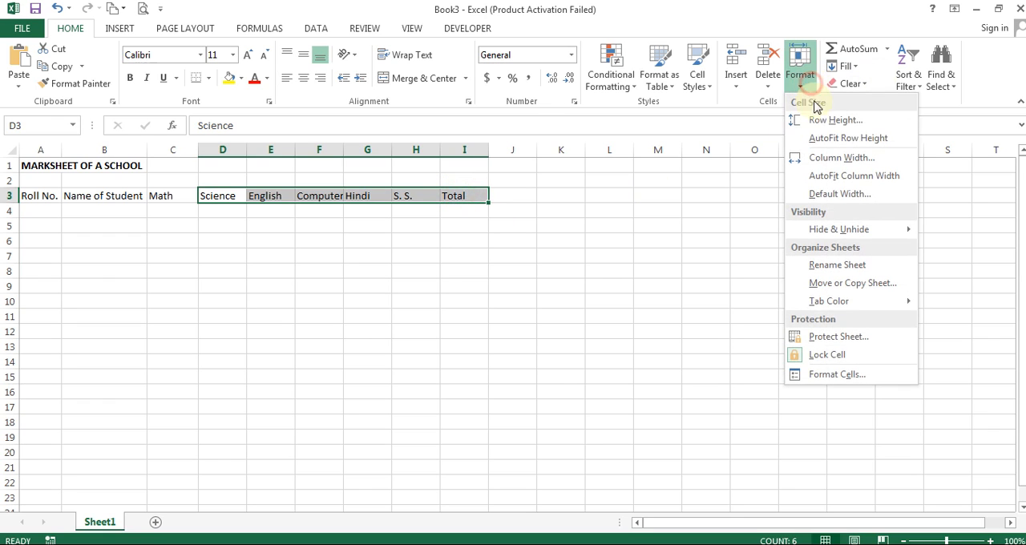
pyautogui.click(834, 158)
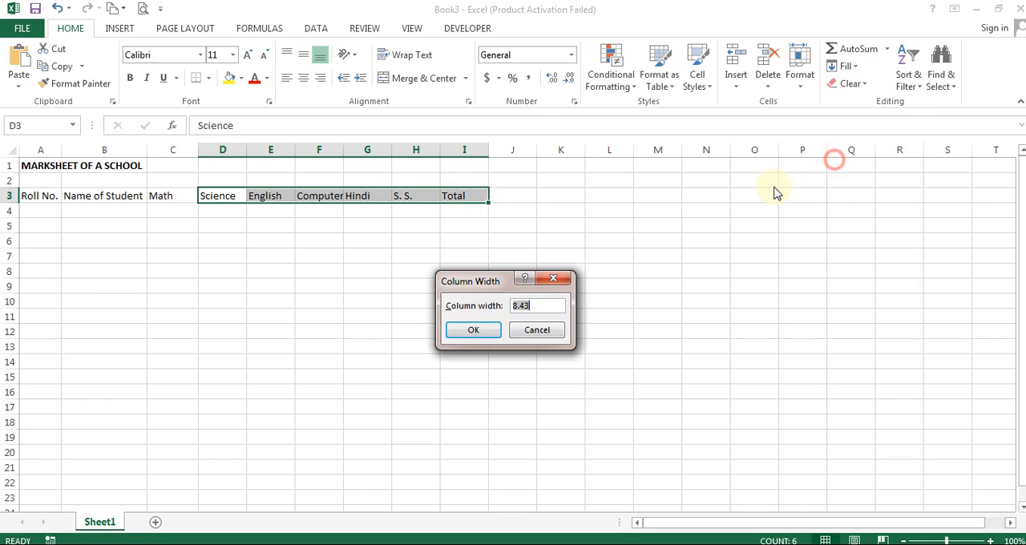
pyautogui.click(537, 329)
pyautogui.moveTo(164, 197); pyautogui.dragTo(467, 201)
pyautogui.click(367, 275)
pyautogui.click(166, 195)
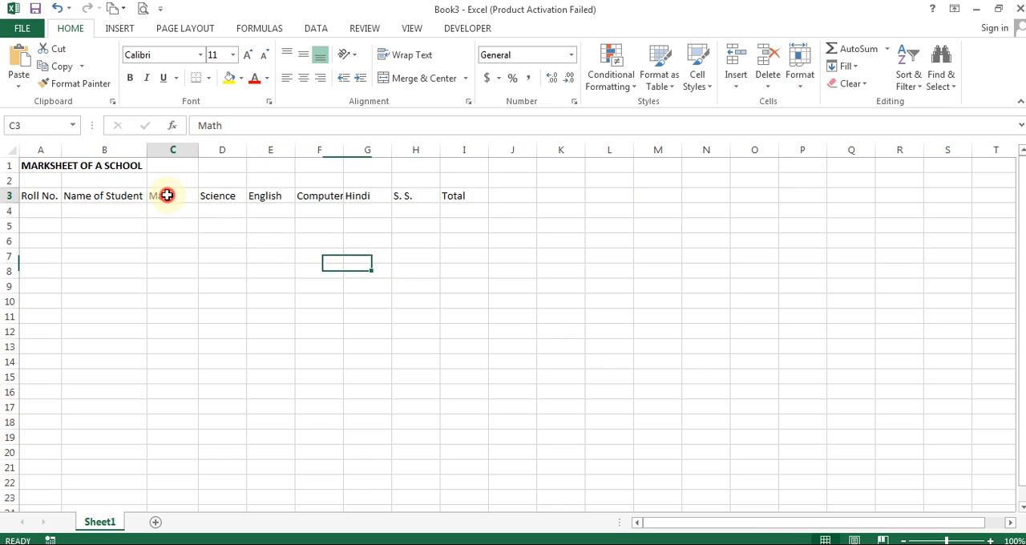
# - Set the width of columns C through I to 9 and center the headings in C3:I3
pyautogui.moveTo(166, 194); pyautogui.dragTo(476, 192)
pyautogui.click(801, 83)
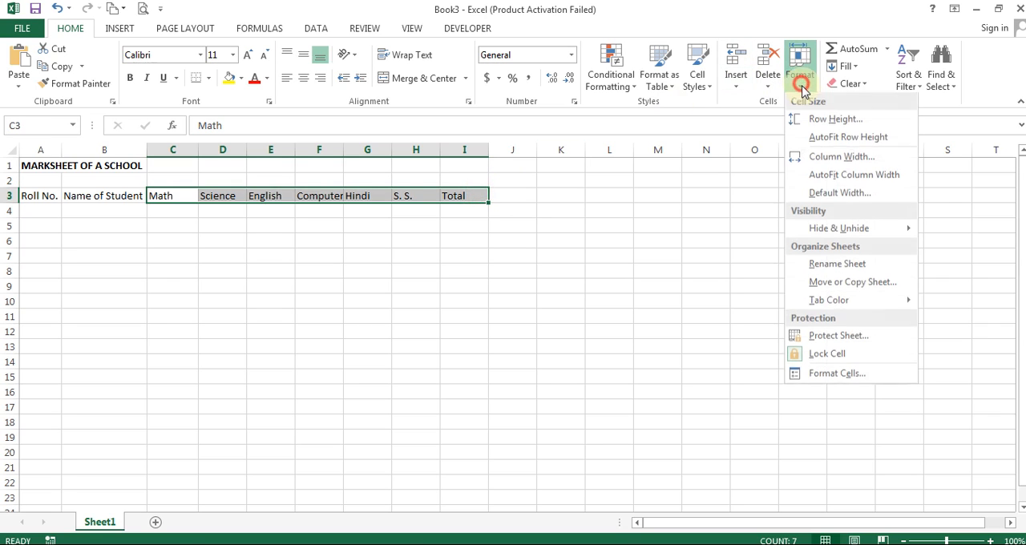
pyautogui.click(841, 156)
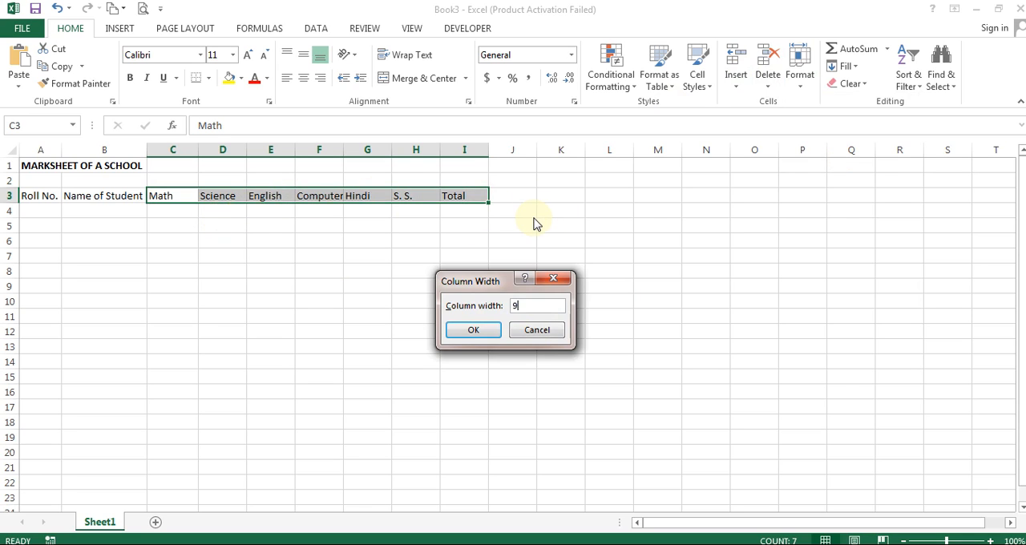
pyautogui.press('Return')
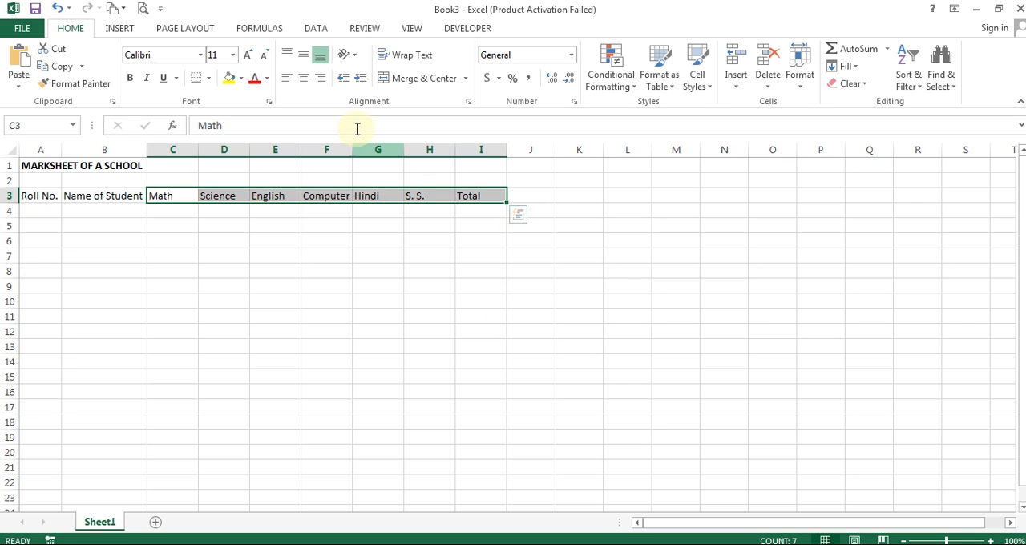
pyautogui.click(305, 78)
pyautogui.click(332, 265)
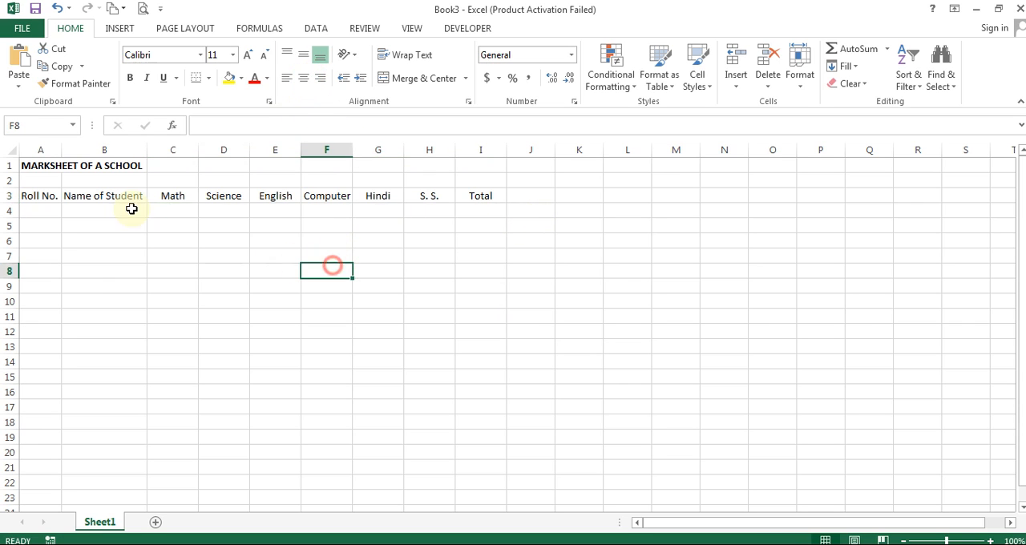
# - Bold the headings in A3:I3 and set a thin black outline with thin vertical dividers in their border settings
pyautogui.moveTo(39, 196); pyautogui.dragTo(475, 192)
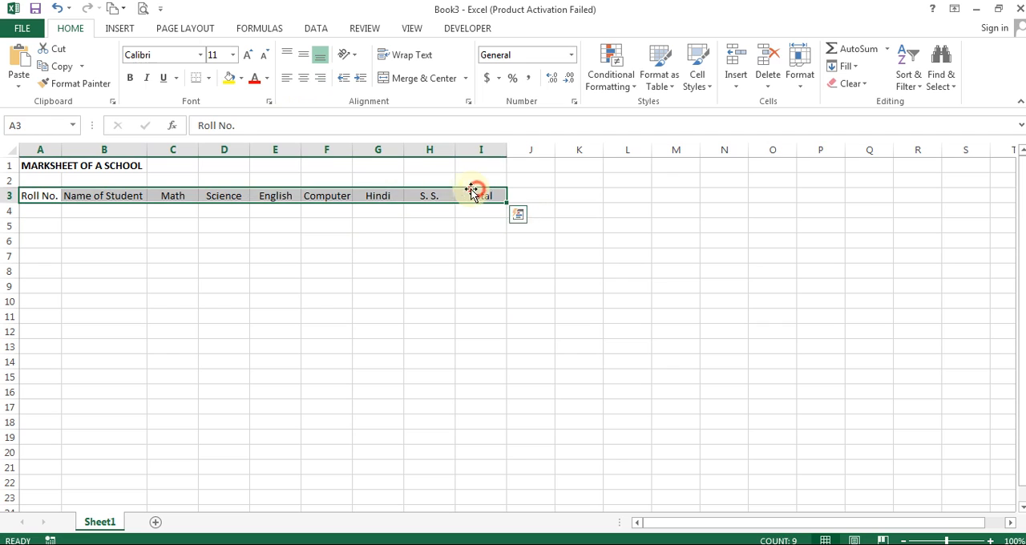
pyautogui.click(130, 78)
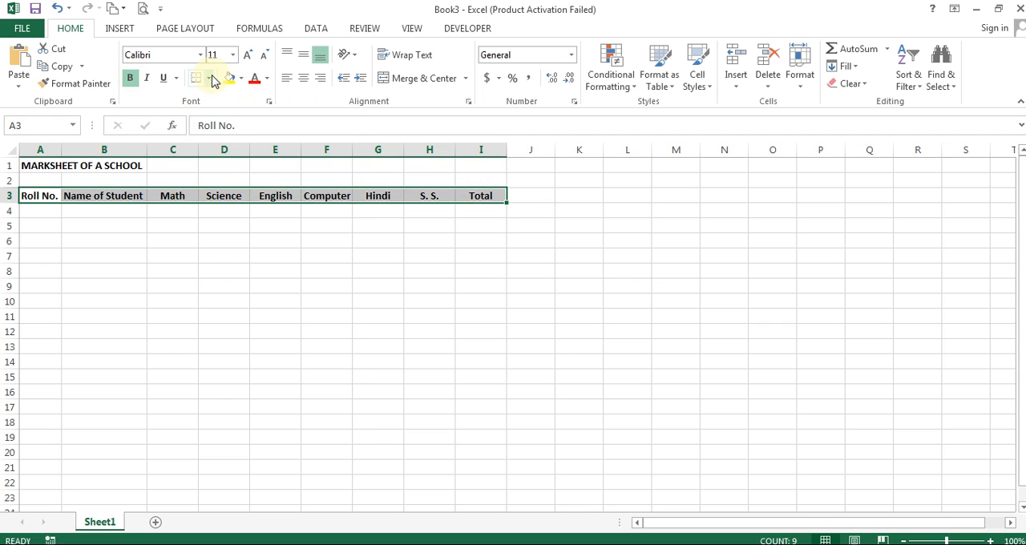
pyautogui.click(210, 78)
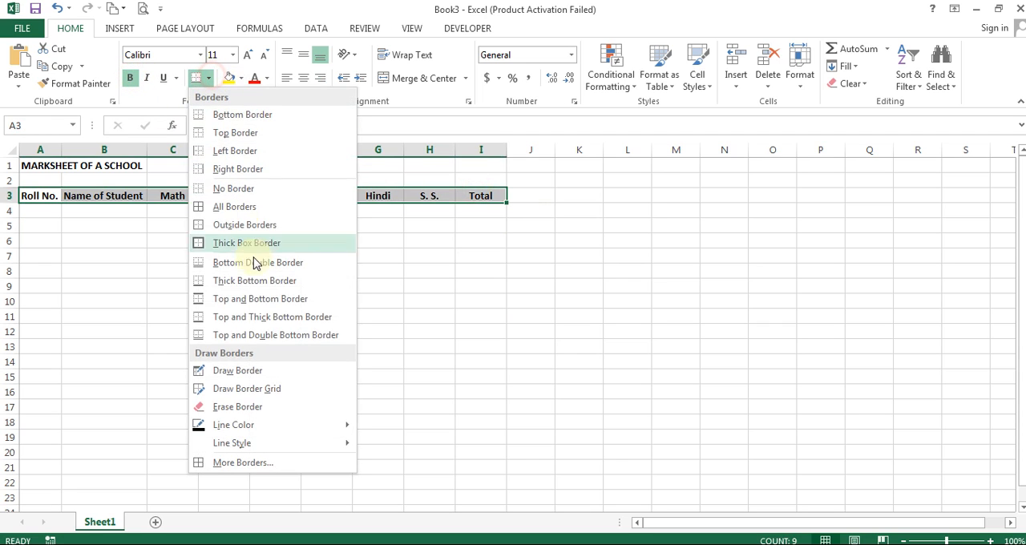
pyautogui.click(269, 465)
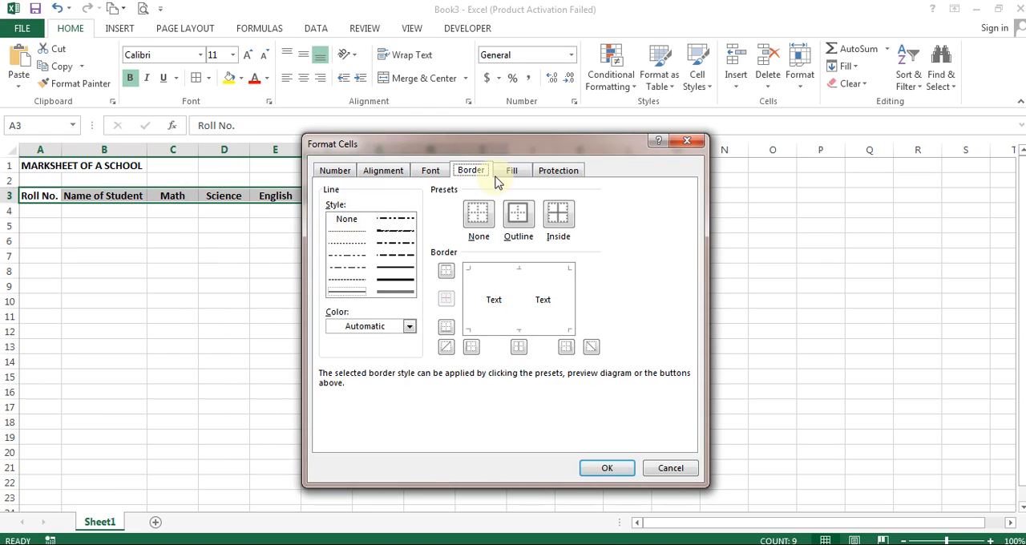
pyautogui.click(466, 149)
pyautogui.moveTo(467, 149); pyautogui.dragTo(679, 100)
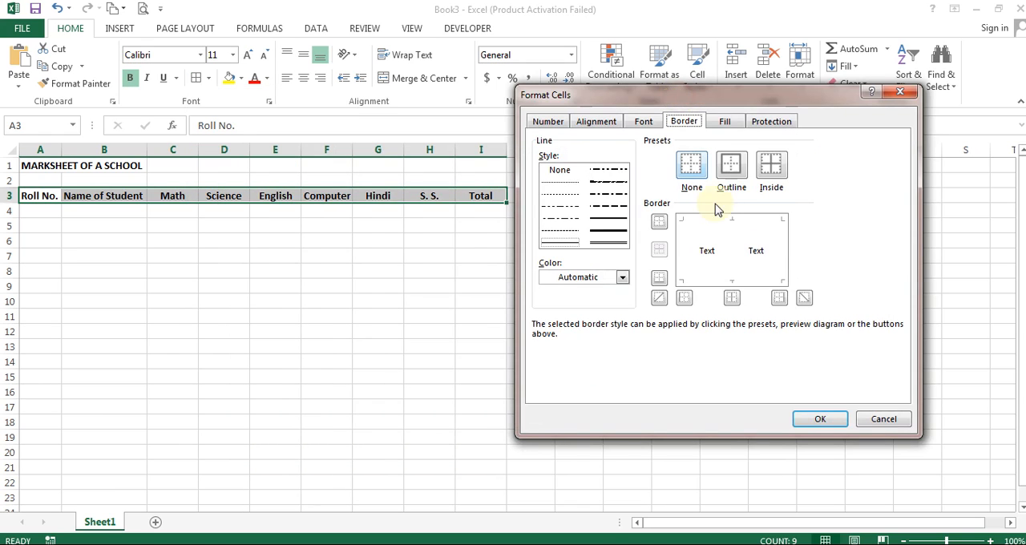
pyautogui.click(732, 166)
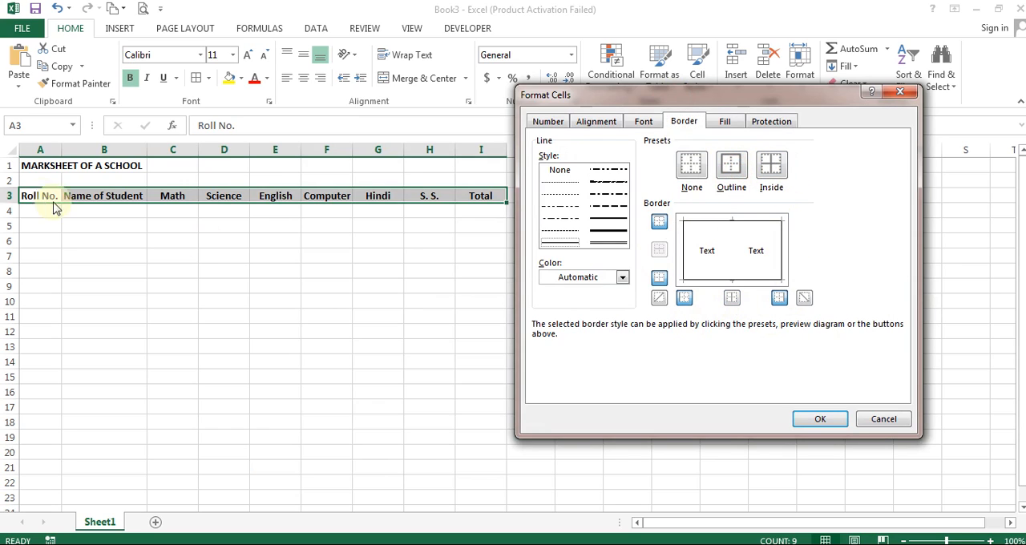
pyautogui.moveTo(744, 98); pyautogui.dragTo(741, 218)
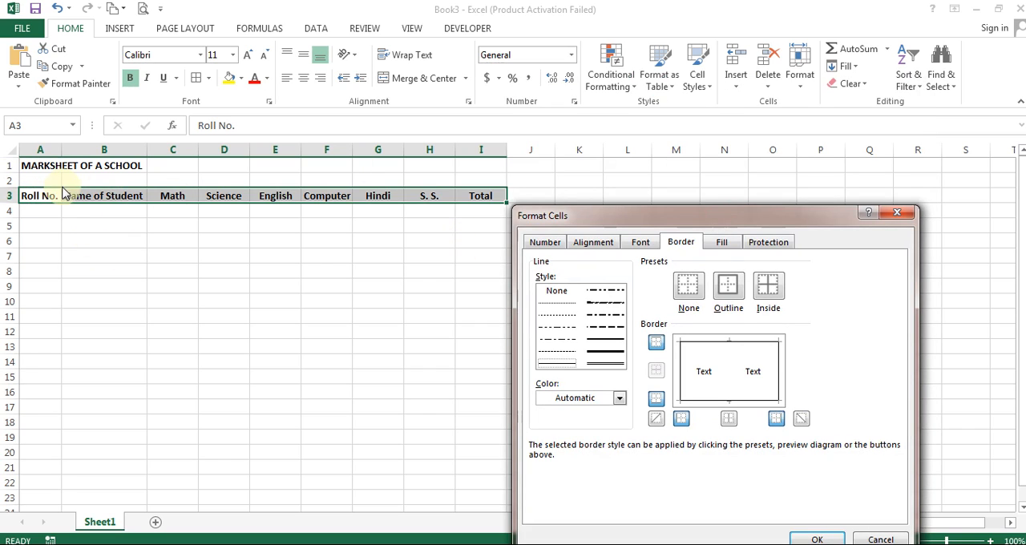
pyautogui.click(728, 423)
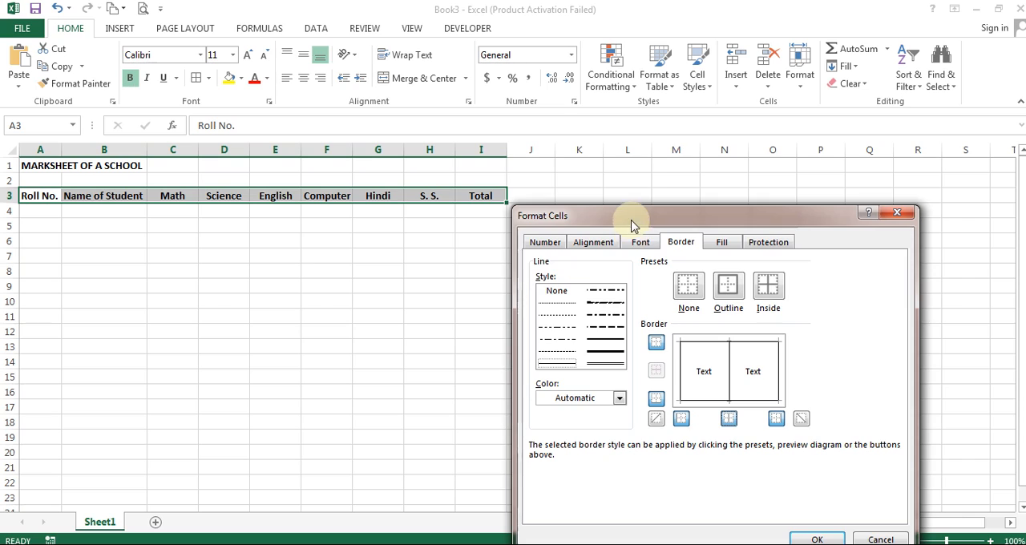
pyautogui.moveTo(631, 216); pyautogui.dragTo(662, 117)
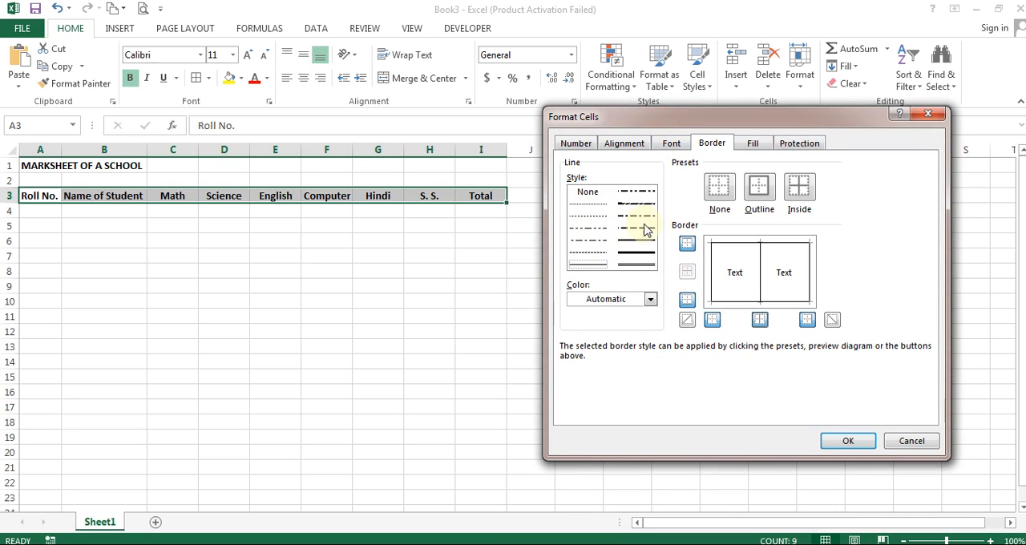
# - Set the outline border of A3:I3 to a thick dashed line in dark red
pyautogui.click(637, 229)
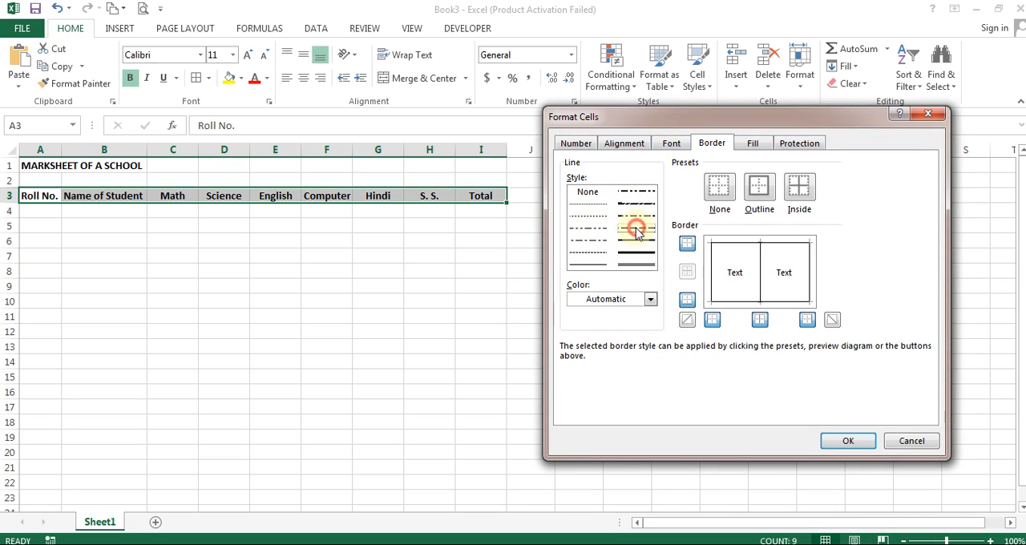
pyautogui.click(591, 215)
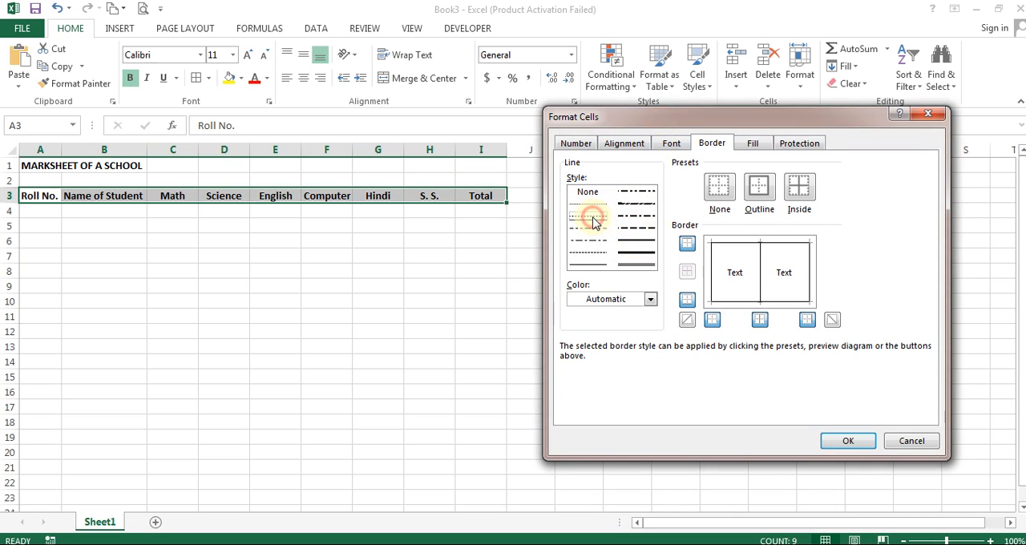
pyautogui.click(636, 231)
pyautogui.click(652, 300)
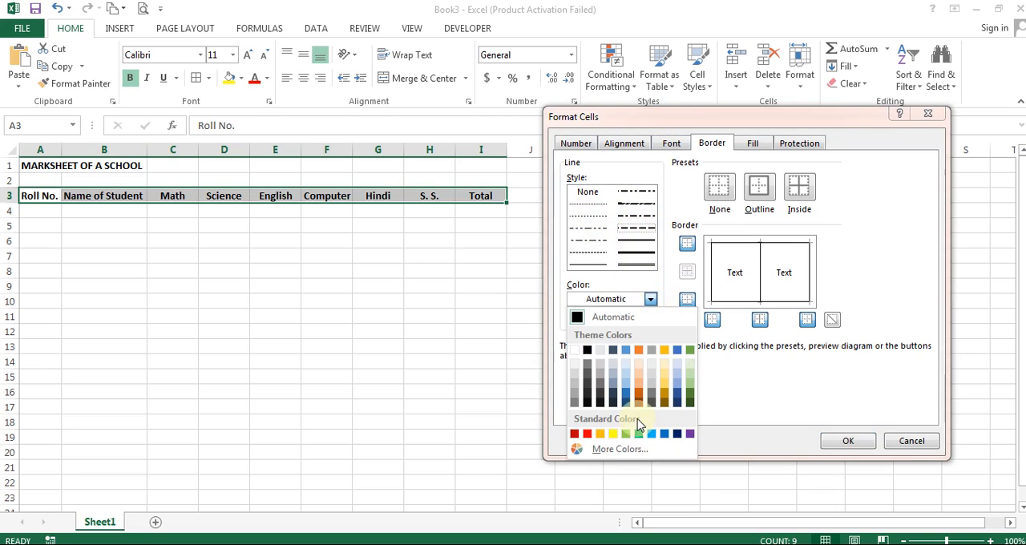
pyautogui.click(574, 434)
pyautogui.click(635, 229)
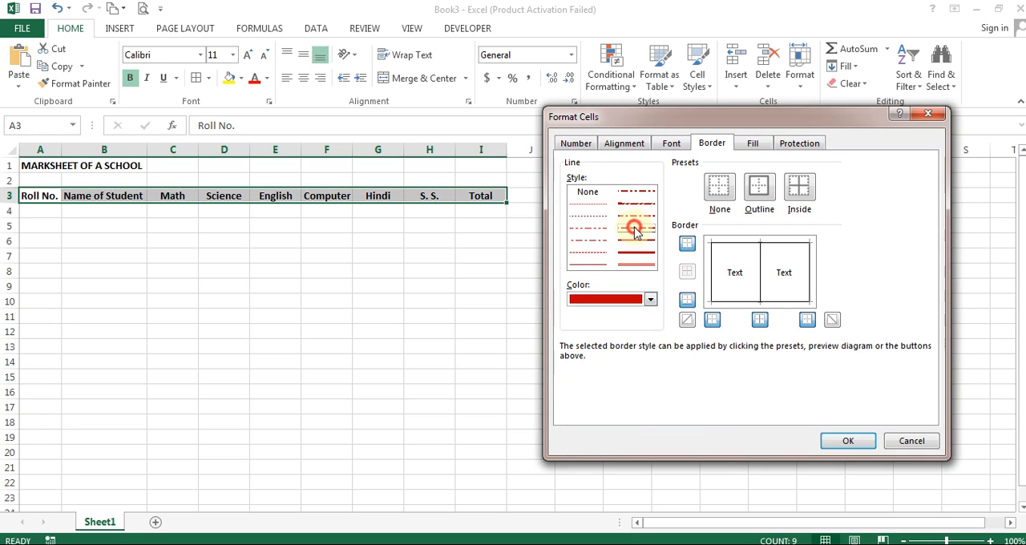
pyautogui.click(761, 196)
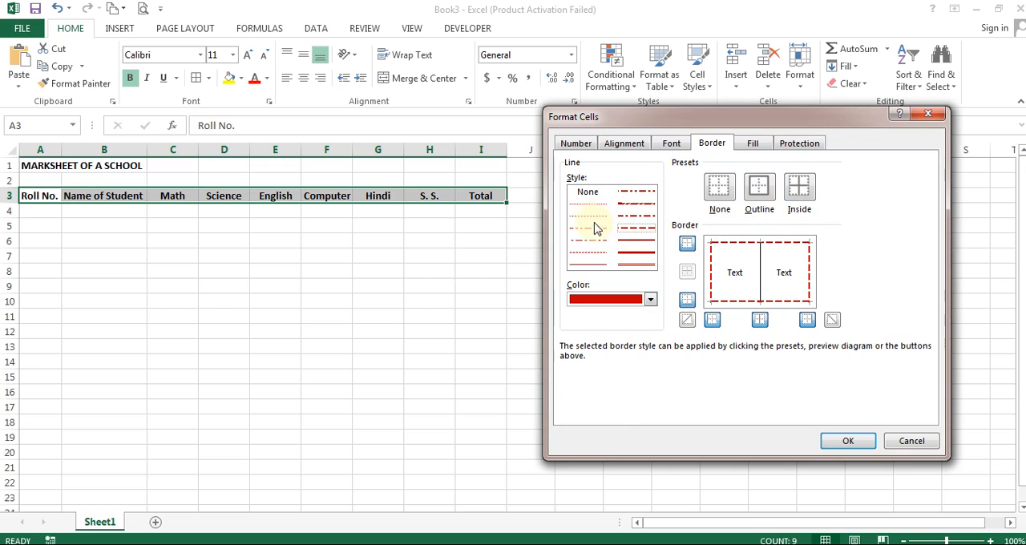
# - Make the inside vertical borders of A3:I3 dotted blue and apply the border settings
pyautogui.click(760, 319)
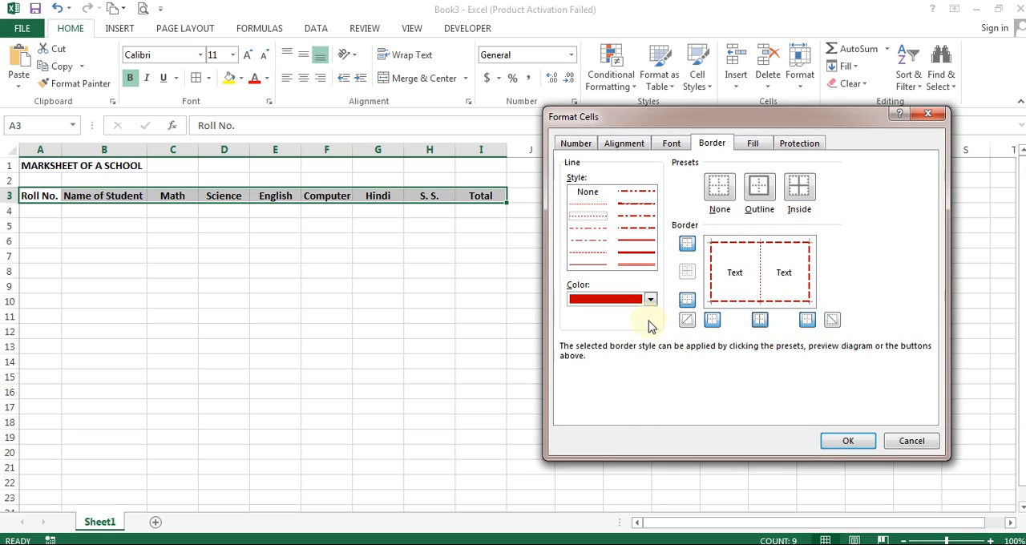
pyautogui.click(632, 300)
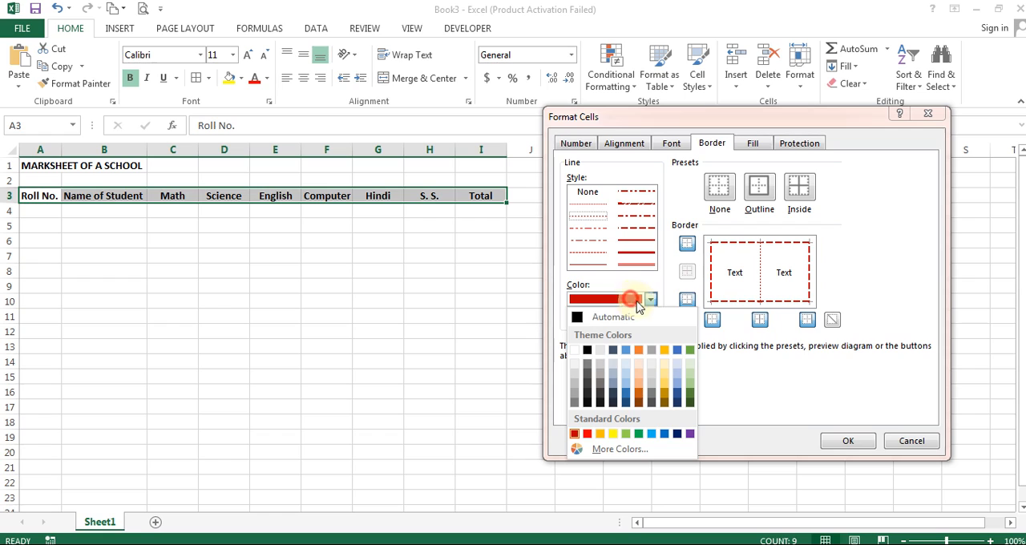
pyautogui.click(663, 434)
pyautogui.click(759, 319)
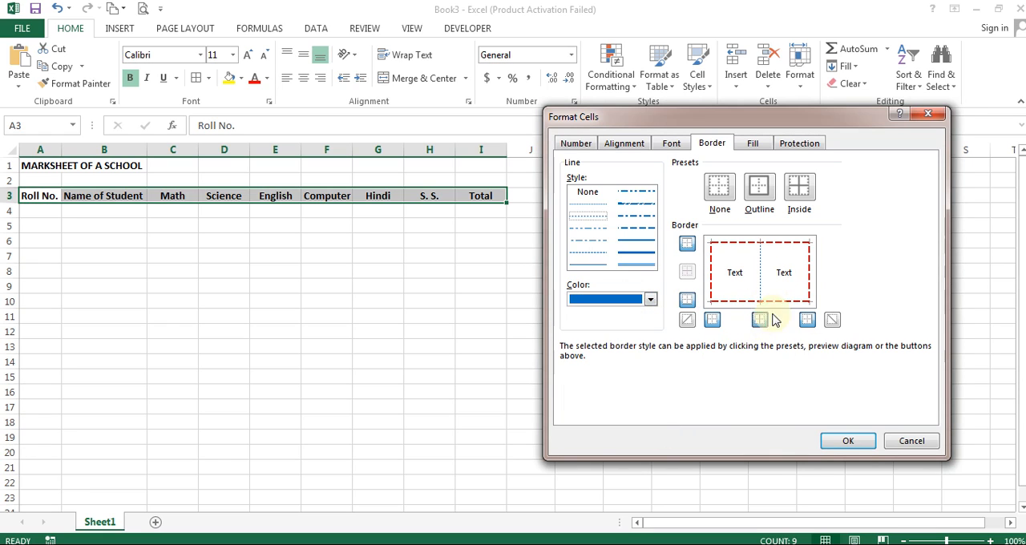
pyautogui.click(837, 446)
pyautogui.click(100, 230)
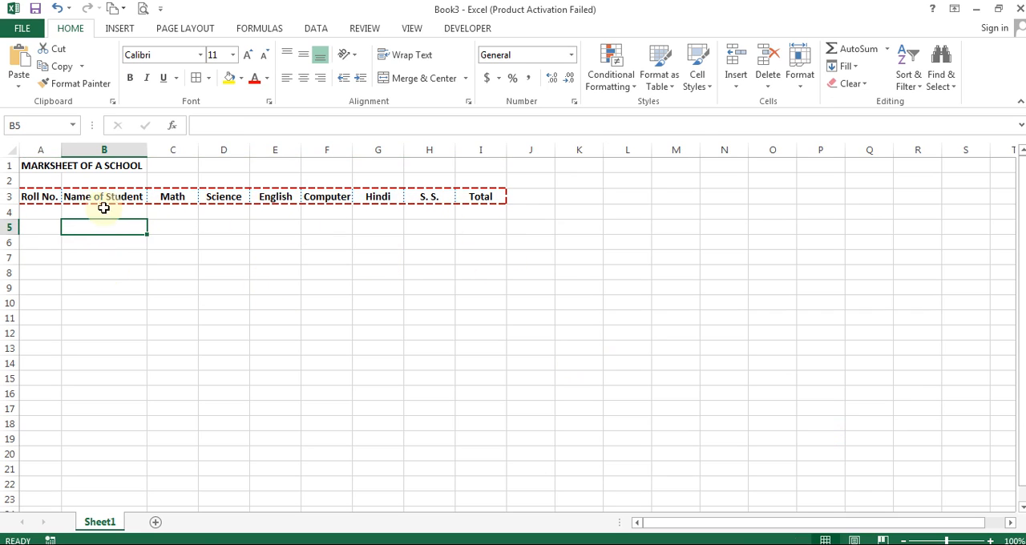
# - Fill the heading cells A3:I3 with a light gold theme color
pyautogui.moveTo(31, 197); pyautogui.dragTo(468, 196)
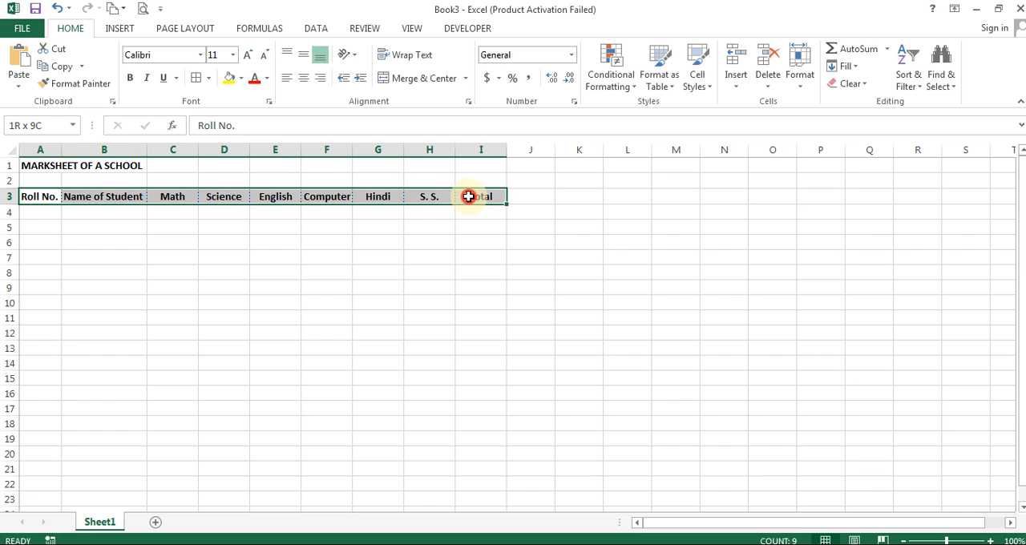
pyautogui.click(240, 78)
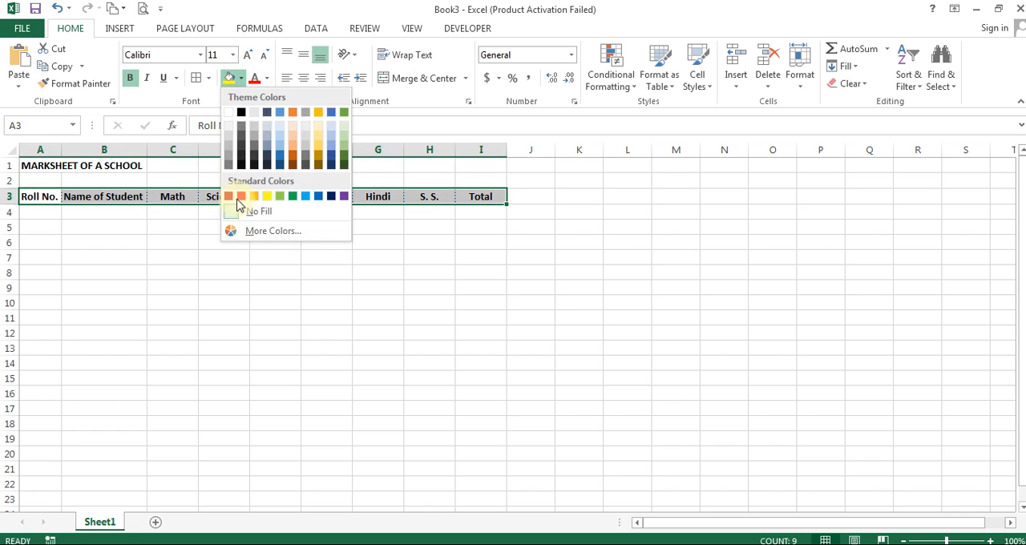
pyautogui.click(320, 131)
pyautogui.click(224, 271)
# - Fill the subject headings Math through S. S. (C3:H3) with a light blue theme color
pyautogui.click(378, 197)
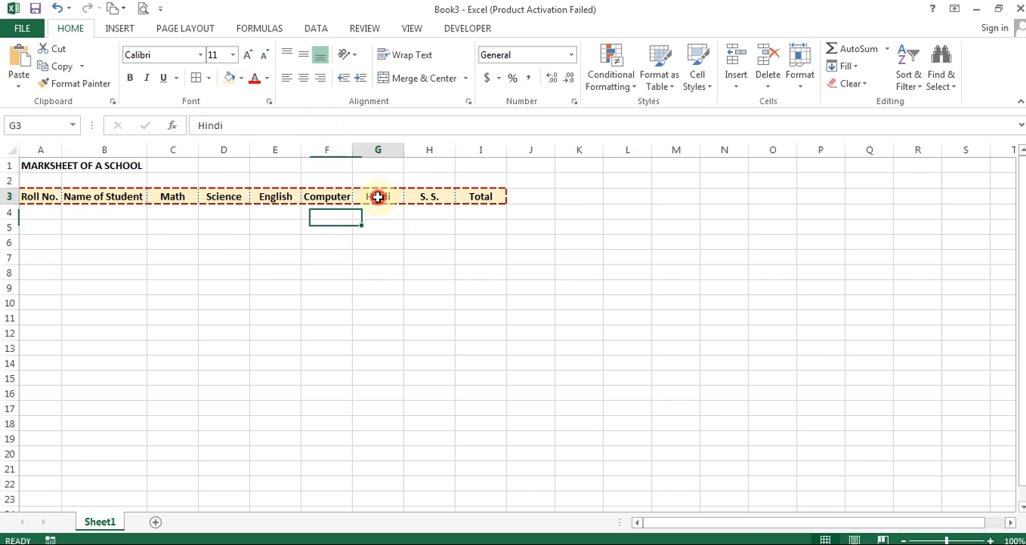
pyautogui.moveTo(175, 200); pyautogui.dragTo(424, 195)
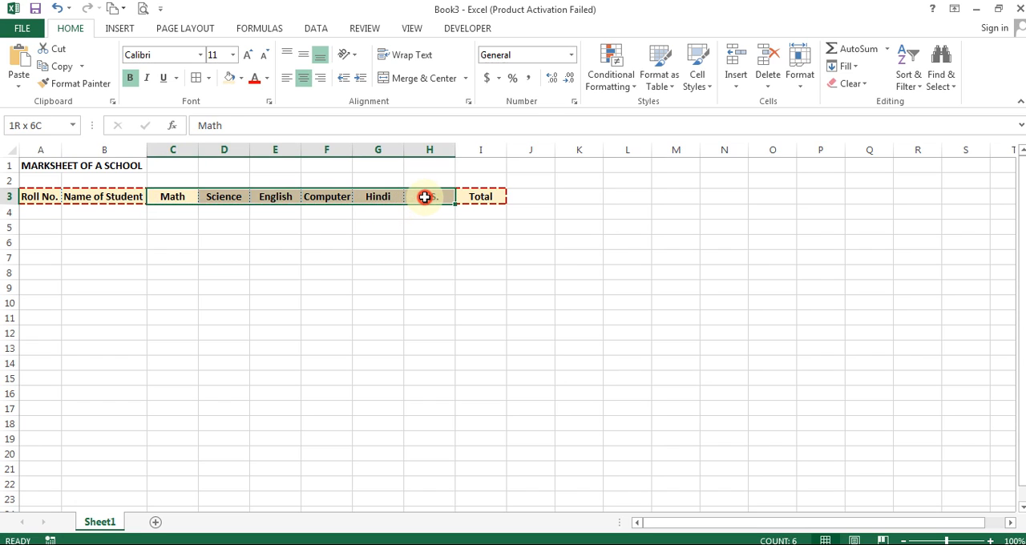
pyautogui.click(243, 75)
pyautogui.click(335, 128)
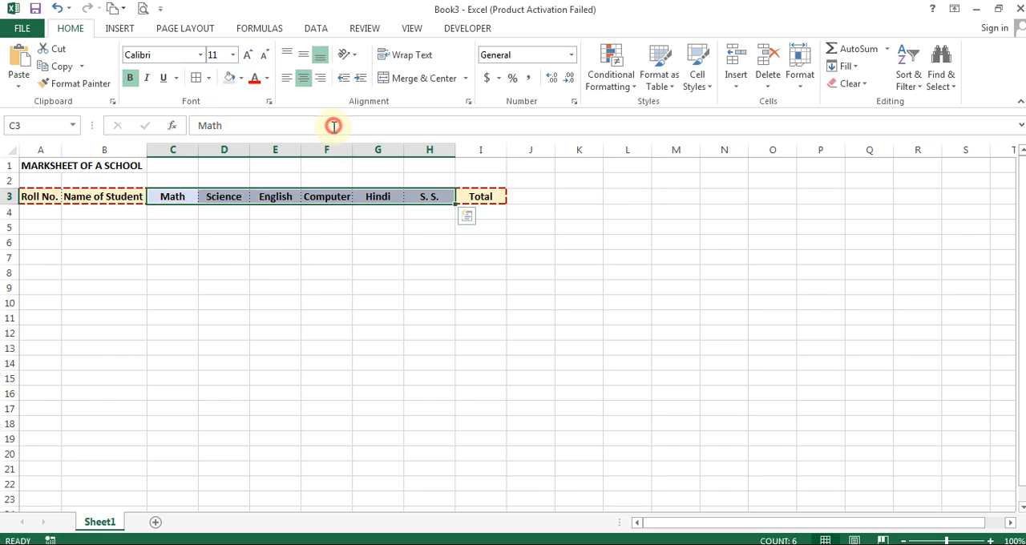
pyautogui.click(329, 271)
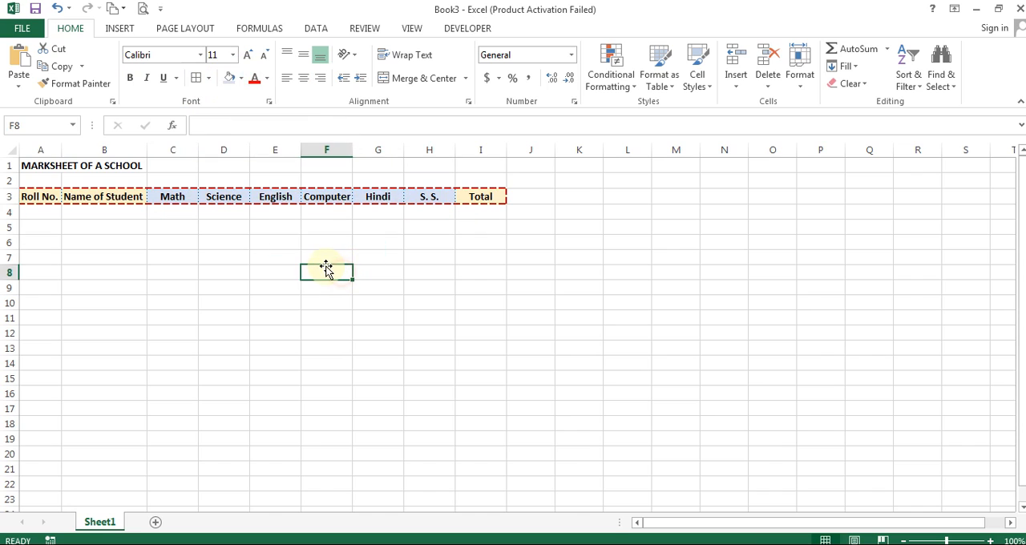
# - Fill the Total heading in I3 with a medium green theme color
pyautogui.click(483, 201)
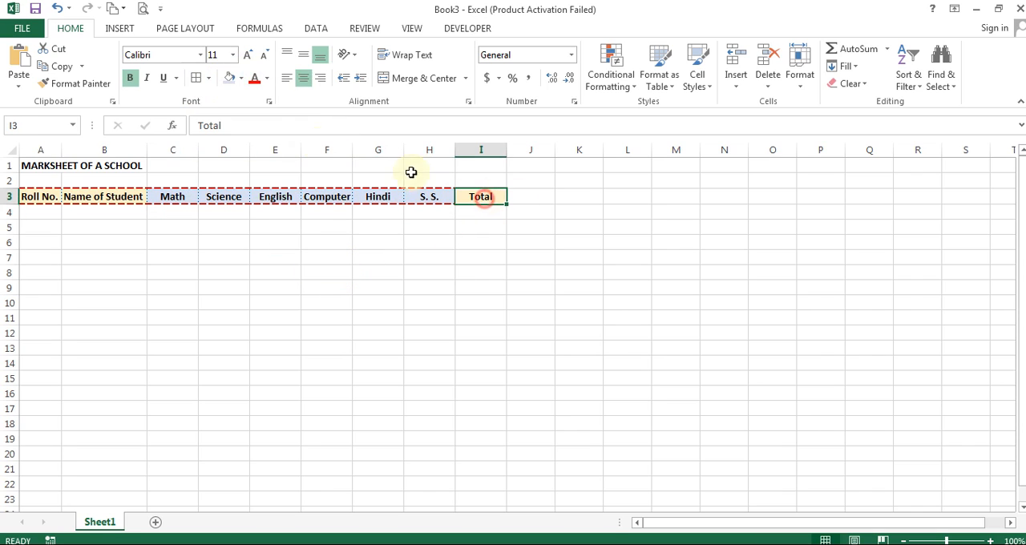
pyautogui.click(243, 78)
pyautogui.click(348, 145)
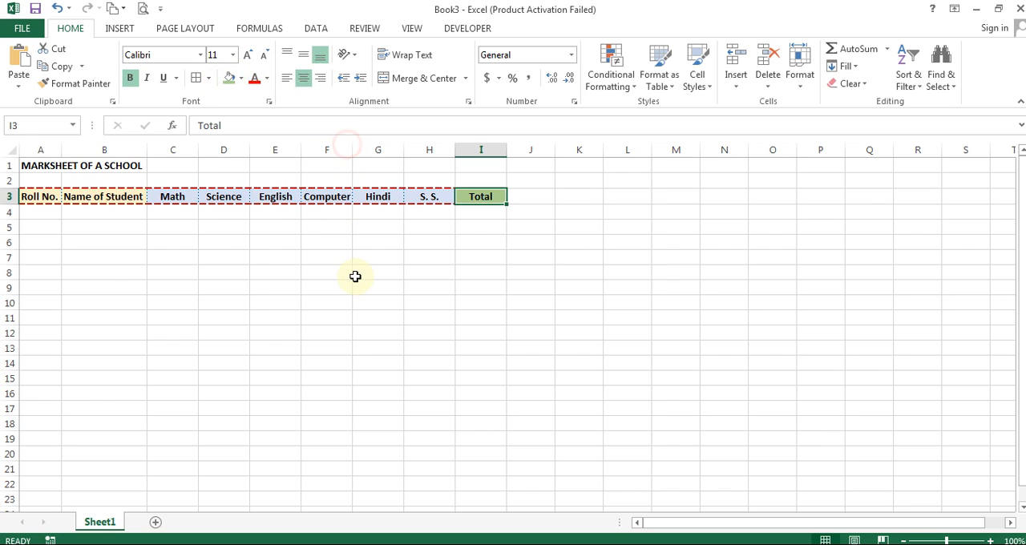
pyautogui.click(355, 276)
# - Enter the roll numbers 1 to 5 down the Roll No. column in A4:A8
pyautogui.click(24, 212)
pyautogui.write('1')
pyautogui.press('Return')
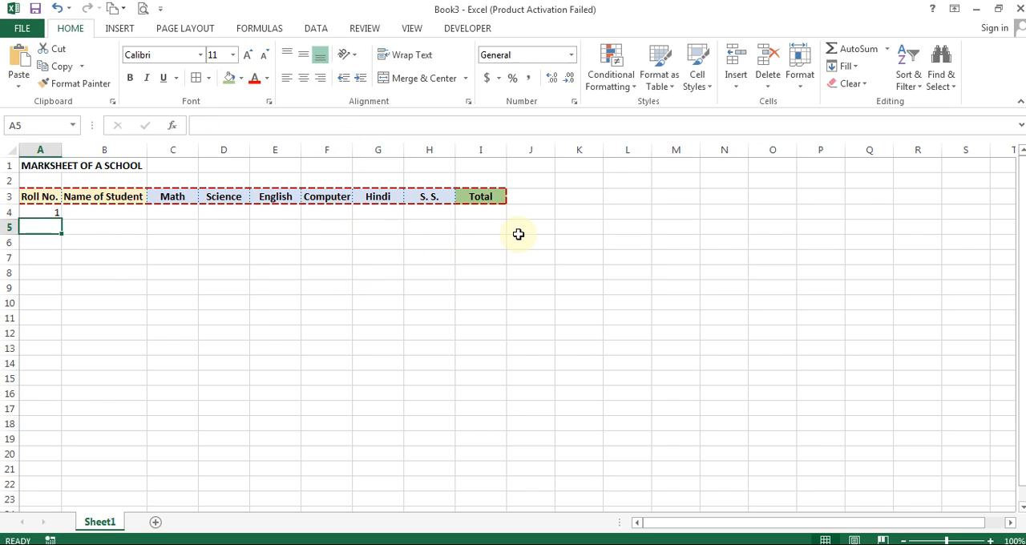
pyautogui.write('2')
pyautogui.press('Return')
pyautogui.write('3')
pyautogui.press('Return')
pyautogui.write('4')
pyautogui.press('Return')
pyautogui.write('5')
pyautogui.press('Return')
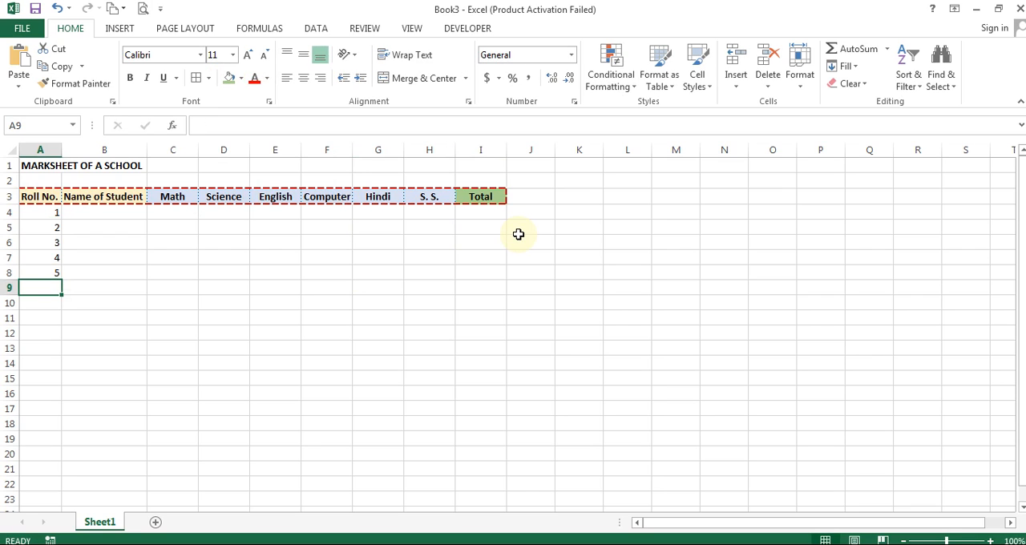
# - Extend the roll number series down to 15 in A18 by filling from the existing numbers
pyautogui.press('Up')
pyautogui.press('Down')
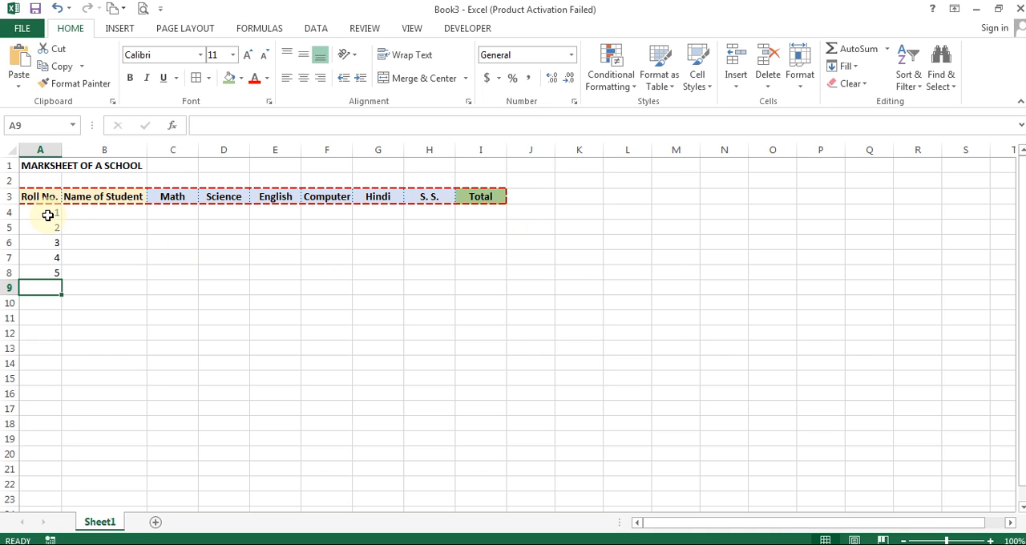
pyautogui.moveTo(48, 215); pyautogui.dragTo(50, 425)
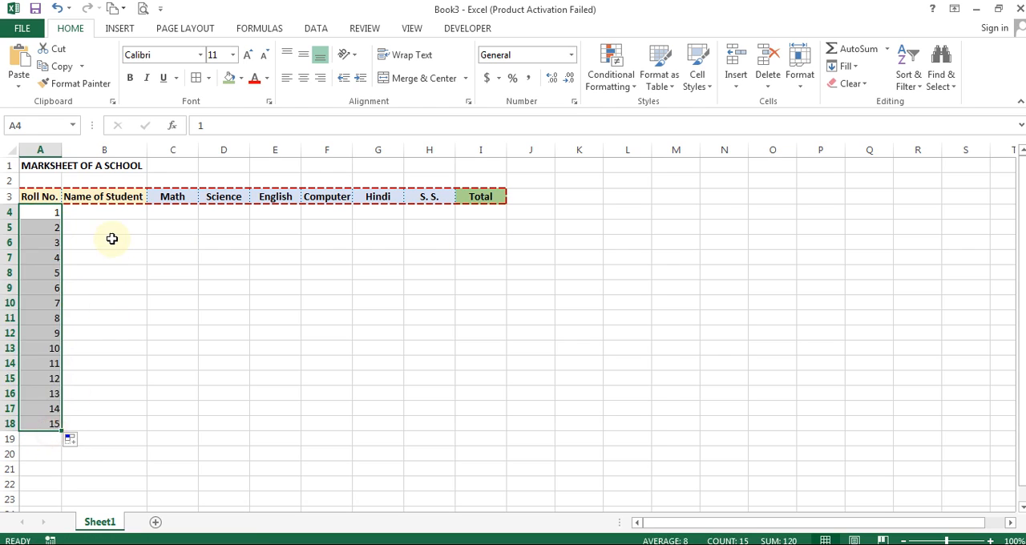
pyautogui.click(110, 240)
# - Enter the students' names for roll numbers 1 to 3 in B4:B6
pyautogui.click(96, 215)
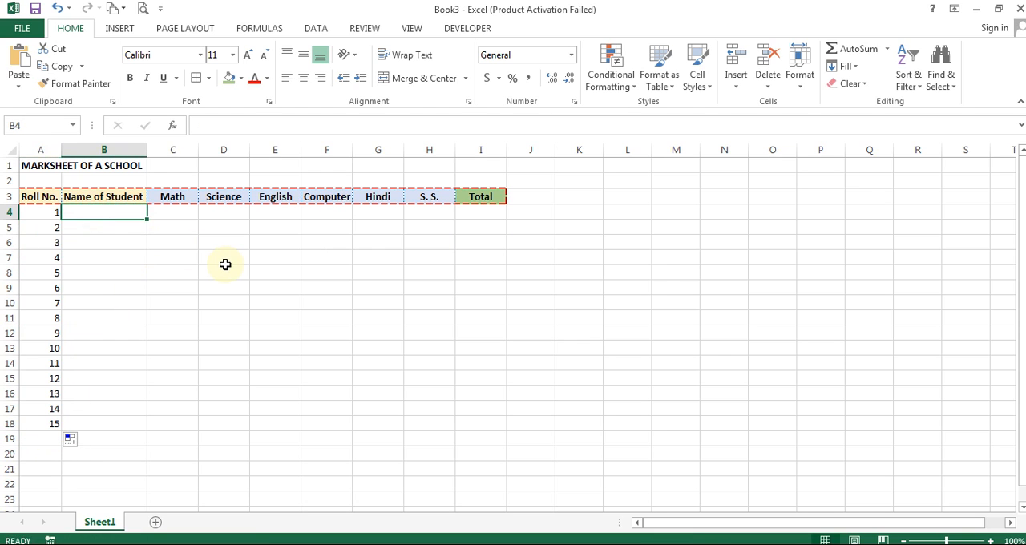
pyautogui.write('Name')
pyautogui.press('Escape')
pyautogui.write('John')
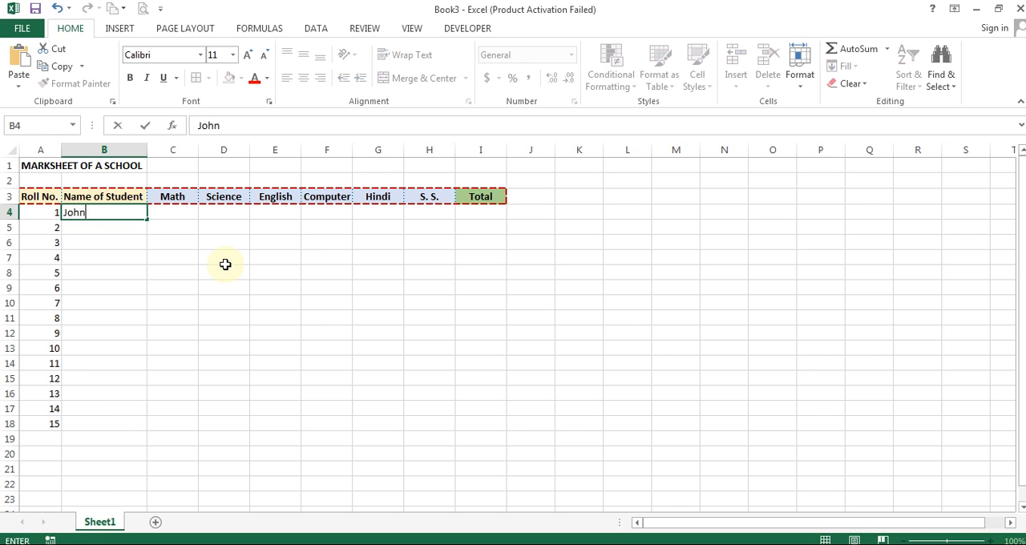
pyautogui.press('Return')
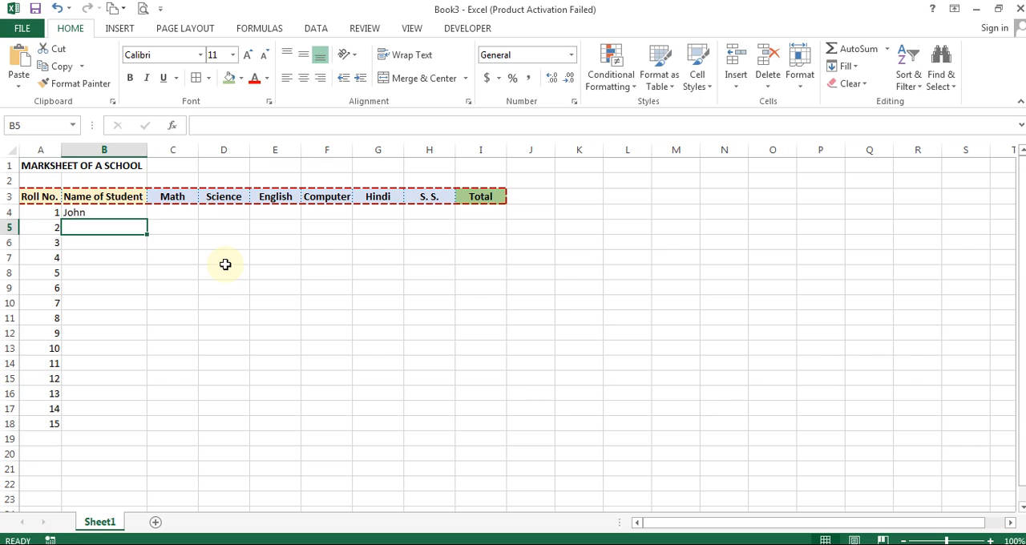
pyautogui.write('Arvind')
pyautogui.press('Return')
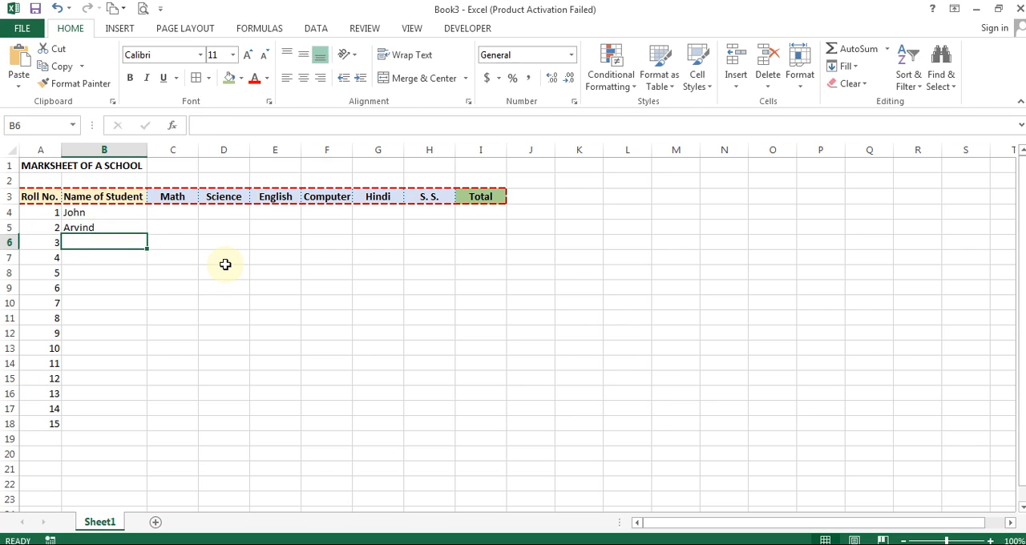
pyautogui.write('Ashok')
pyautogui.press('Return')
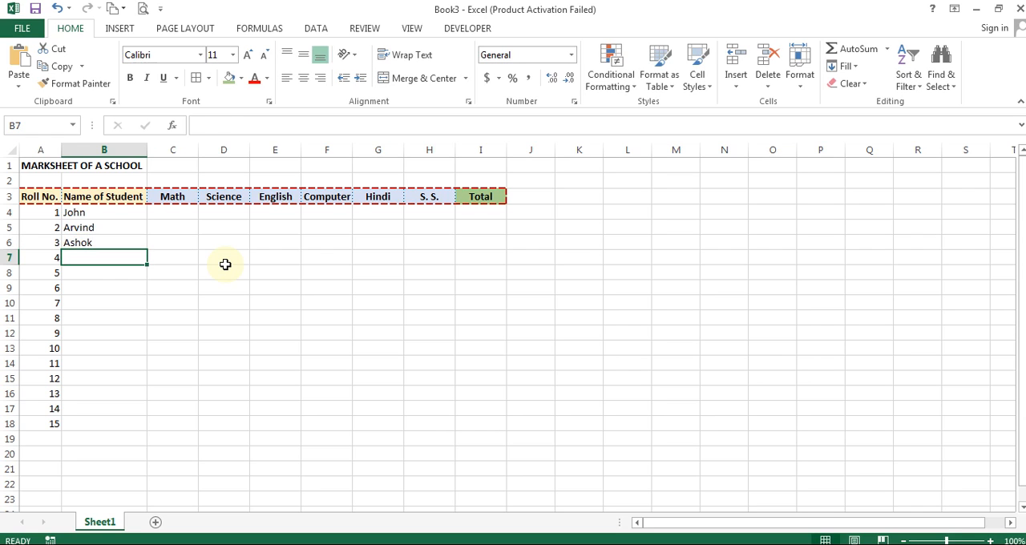
# - Enter the students' names for roll numbers 4 and 5 in B7:B8
pyautogui.write('Nisha')
pyautogui.press('Return')
pyautogui.write('eel')
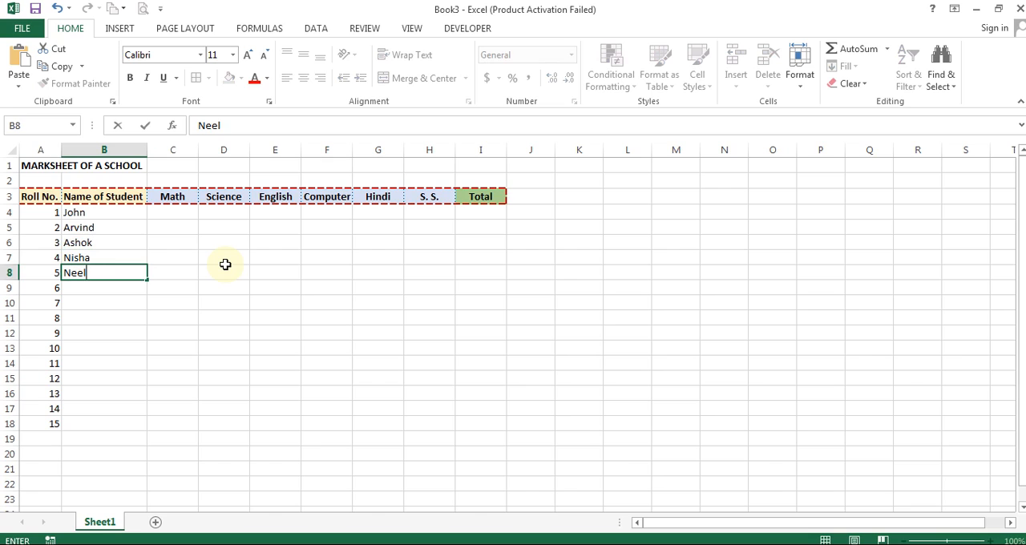
pyautogui.write('man')
pyautogui.press('BackSpace')
pyautogui.press('BackSpace')
pyautogui.press('BackSpace')
pyautogui.write('am')
pyautogui.press('Return')
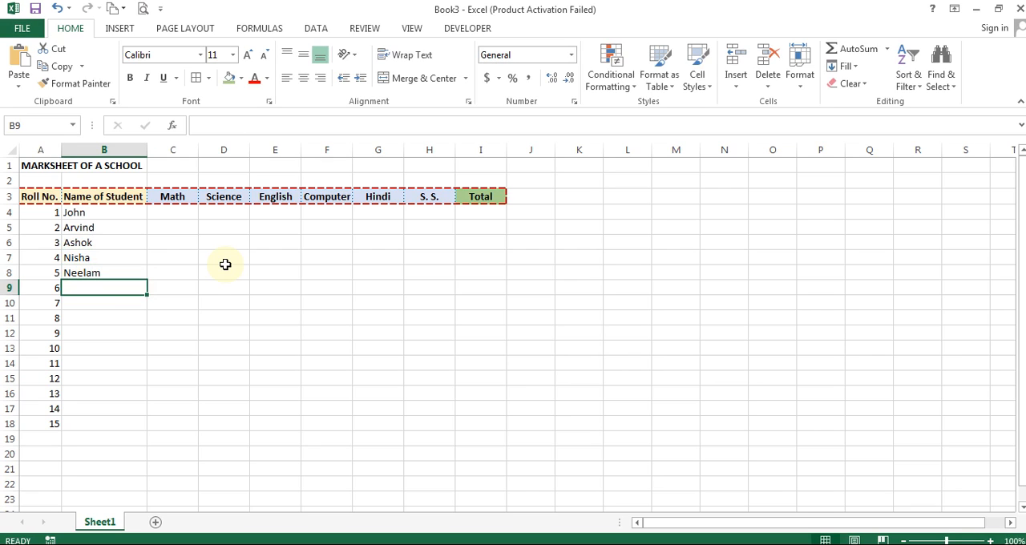
# - Enter the students' names for roll numbers 6 and 7 in B9:B10, correcting the misspelled name in B10
pyautogui.write('Nischay')
pyautogui.press('Return')
pyautogui.write('As')
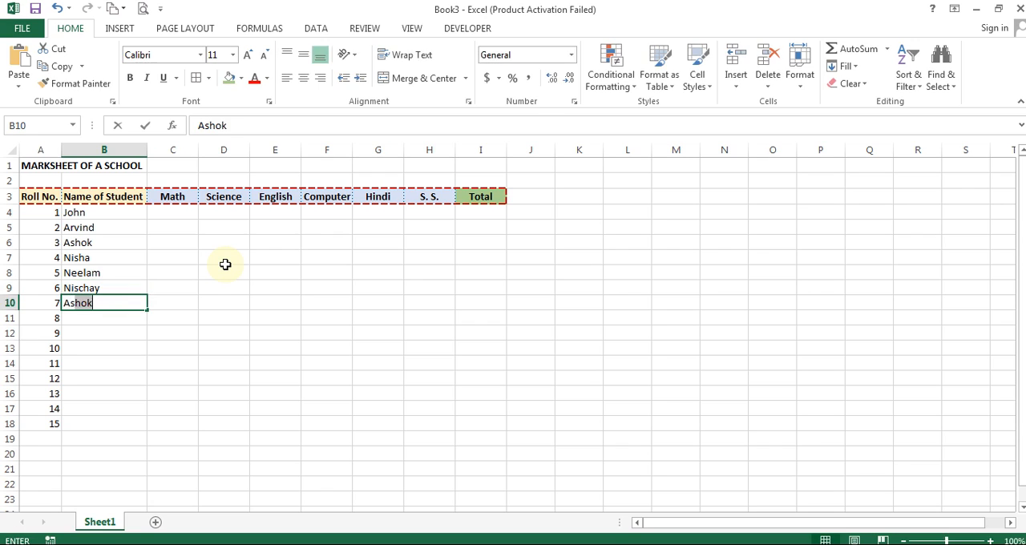
pyautogui.write('kahy')
pyautogui.press('Return')
pyautogui.write('S')
pyautogui.press('Escape')
pyautogui.press('Up')
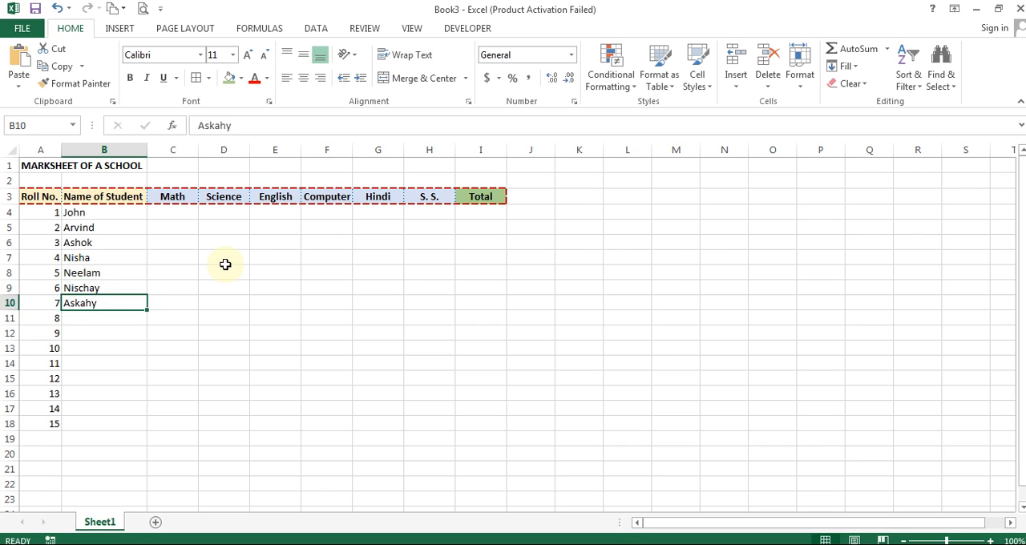
pyautogui.write('Akshay')
pyautogui.press('Return')
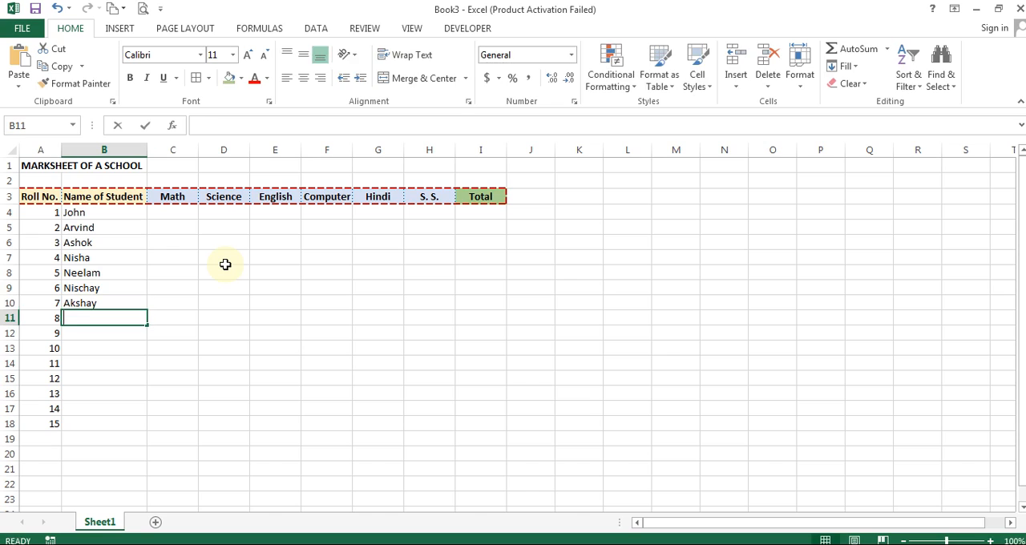
# - Enter the students' names for roll numbers 8 to 10 in B11:B13
pyautogui.write('SunilDi')
pyautogui.press('BackSpace')
pyautogui.press('BackSpace')
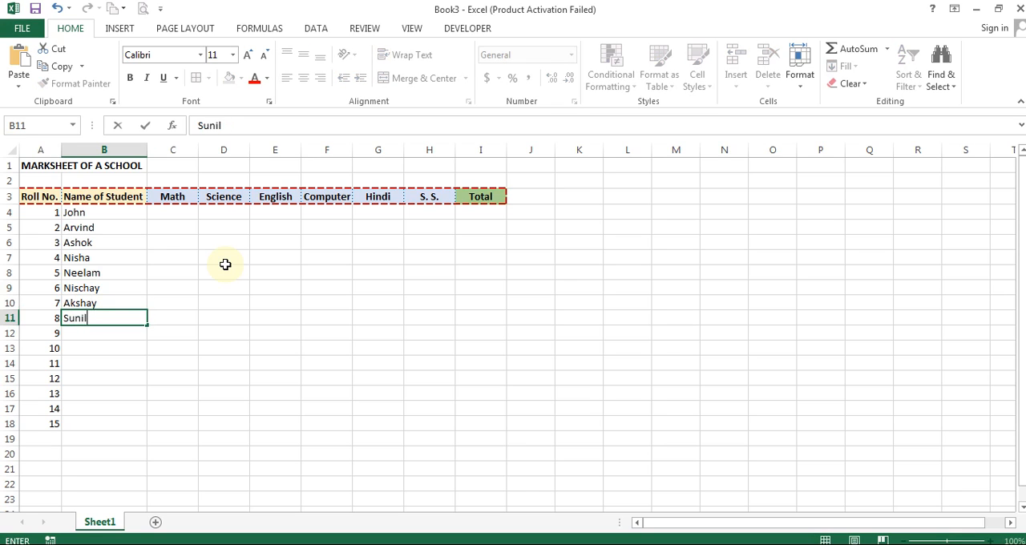
pyautogui.press('Return')
pyautogui.write('Dinesh')
pyautogui.press('Return')
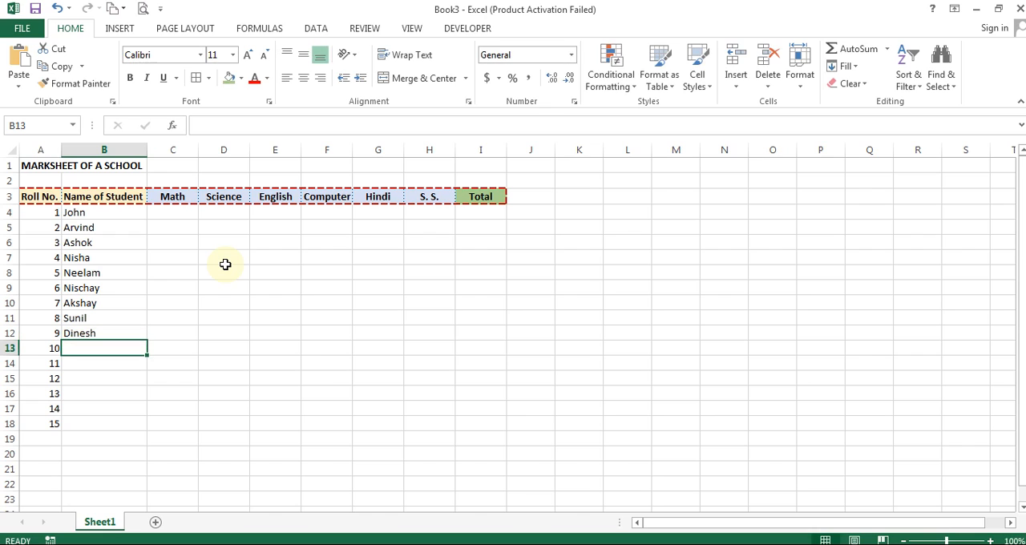
pyautogui.write('Deepak')
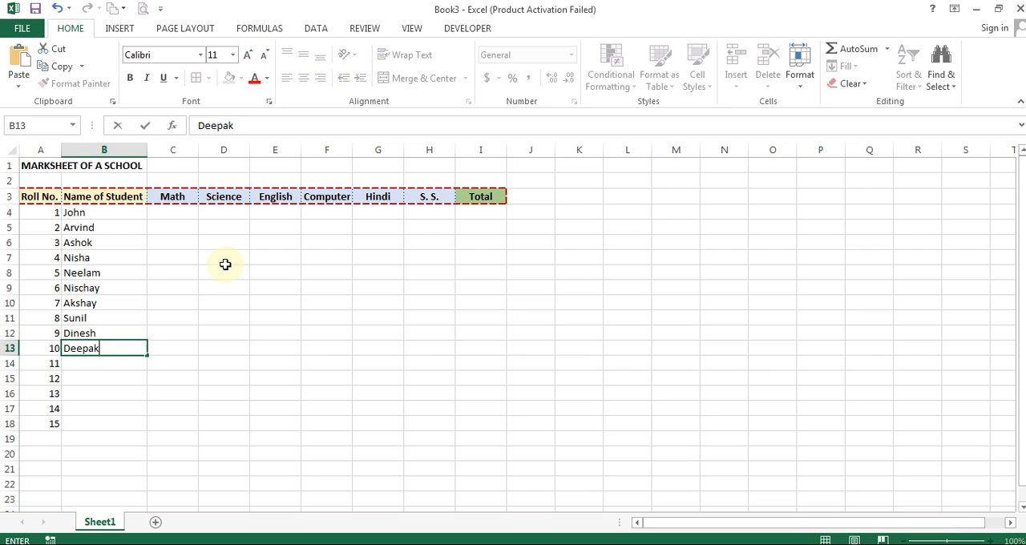
pyautogui.press('Return')
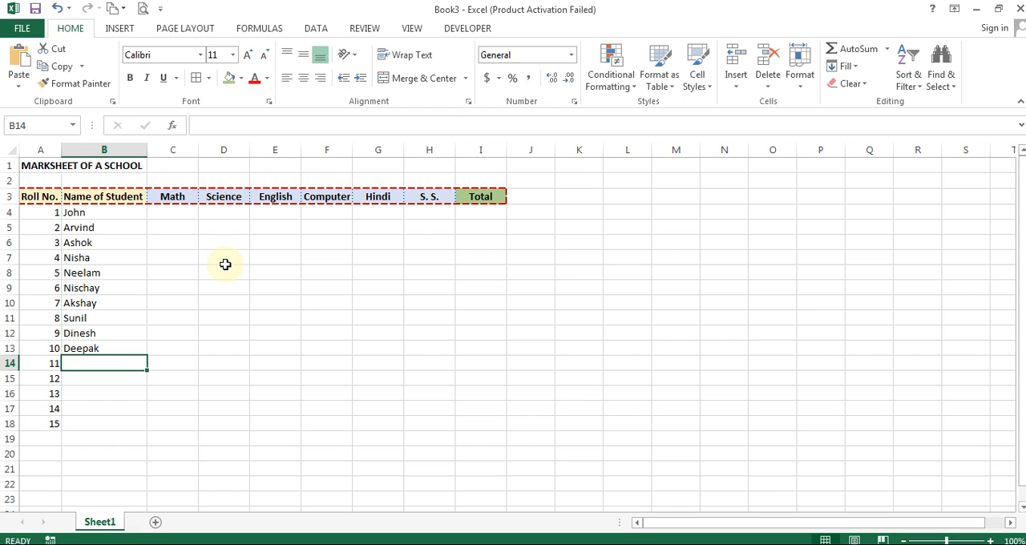
# - Enter the students' names for roll numbers 11 to 13 in B14:B16
pyautogui.write('Hitanshu')
pyautogui.press('Return')
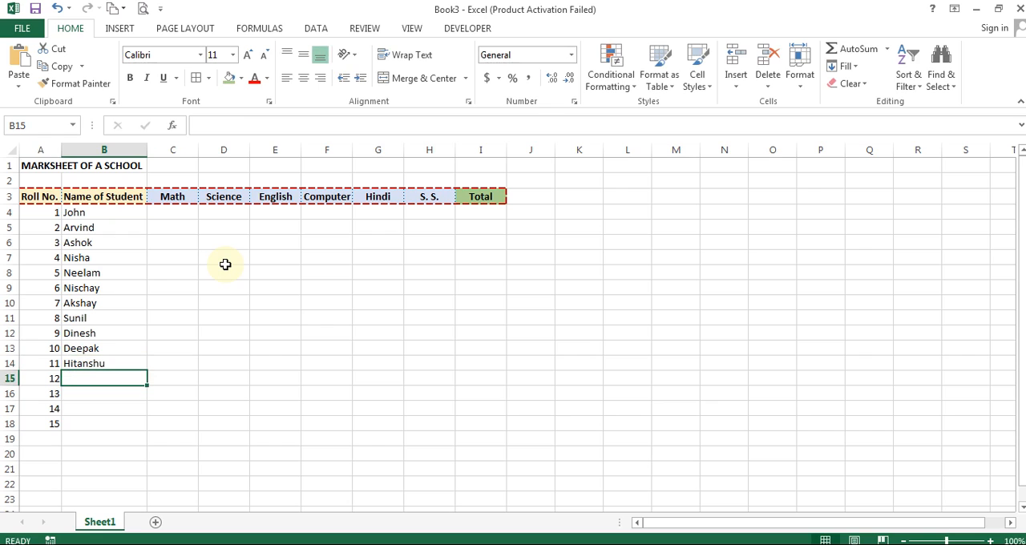
pyautogui.write('Salman')
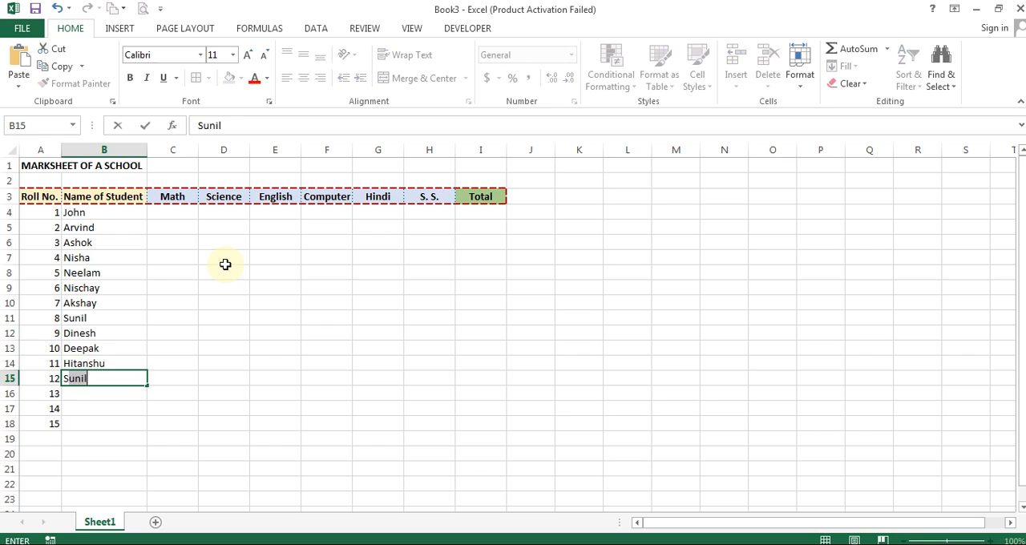
pyautogui.press('Return')
pyautogui.write('Aame')
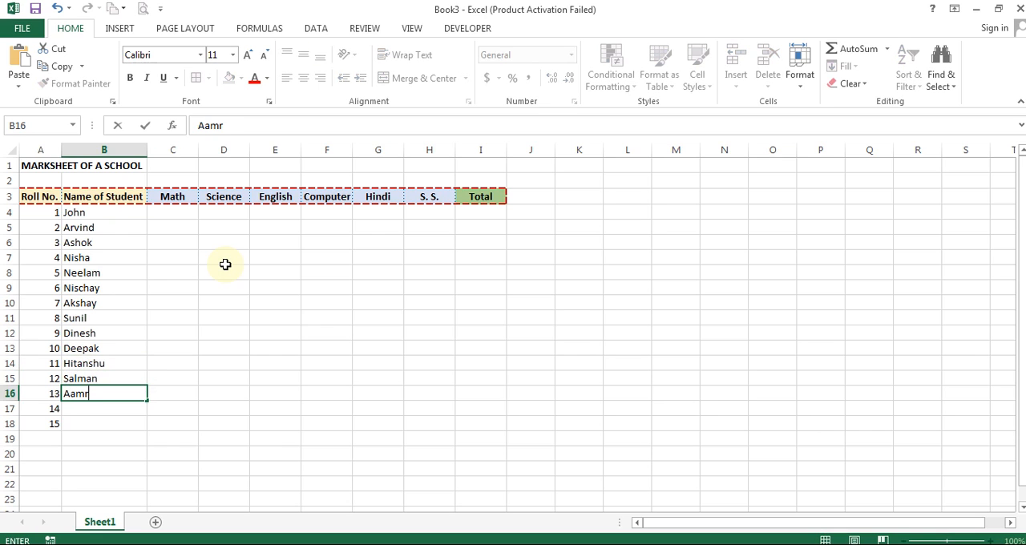
pyautogui.press('BackSpace')
pyautogui.write('ir')
pyautogui.press('Return')
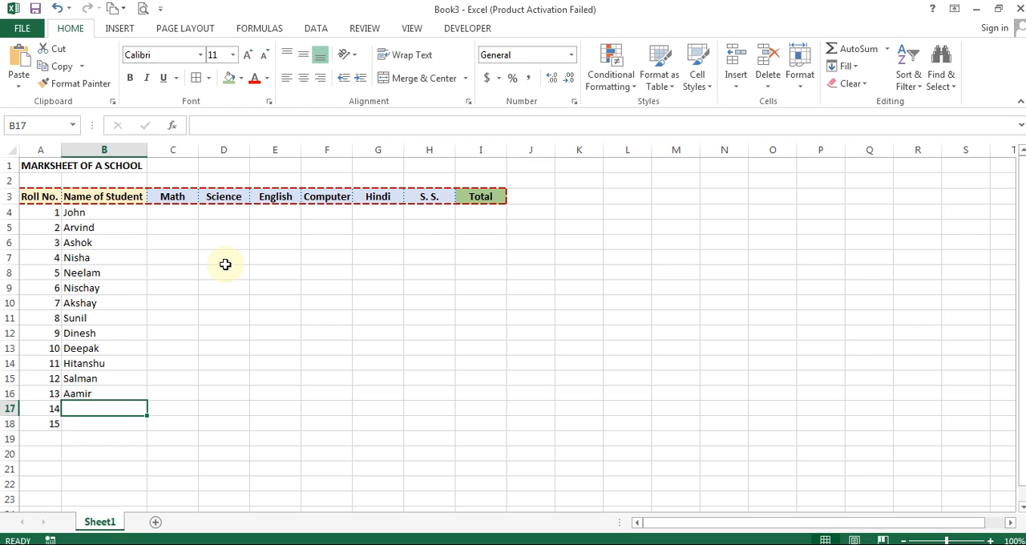
# - Enter the students' names for roll numbers 14 and 15 in B17:B18
pyautogui.write('Ritika')
pyautogui.press('Return')
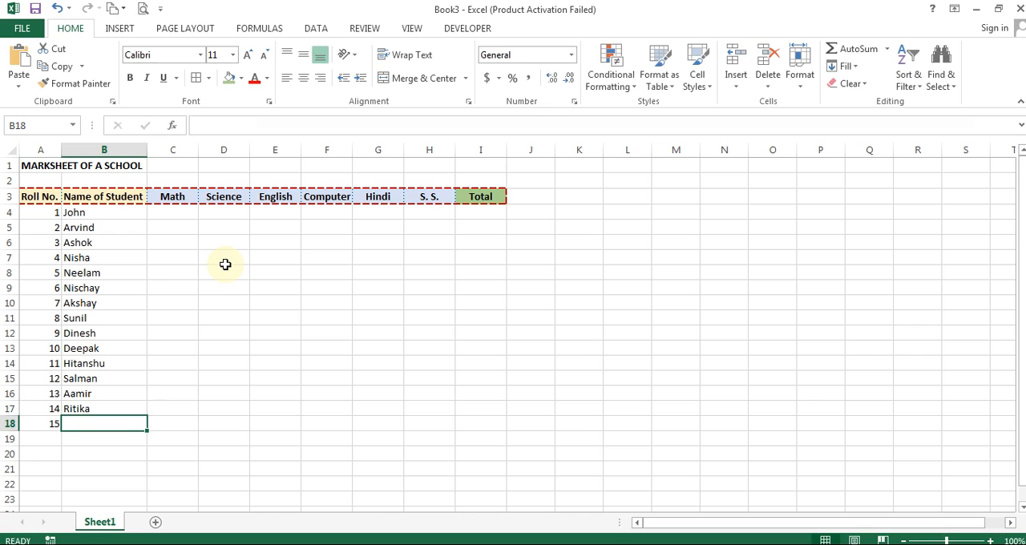
pyautogui.write('Shahrukh')
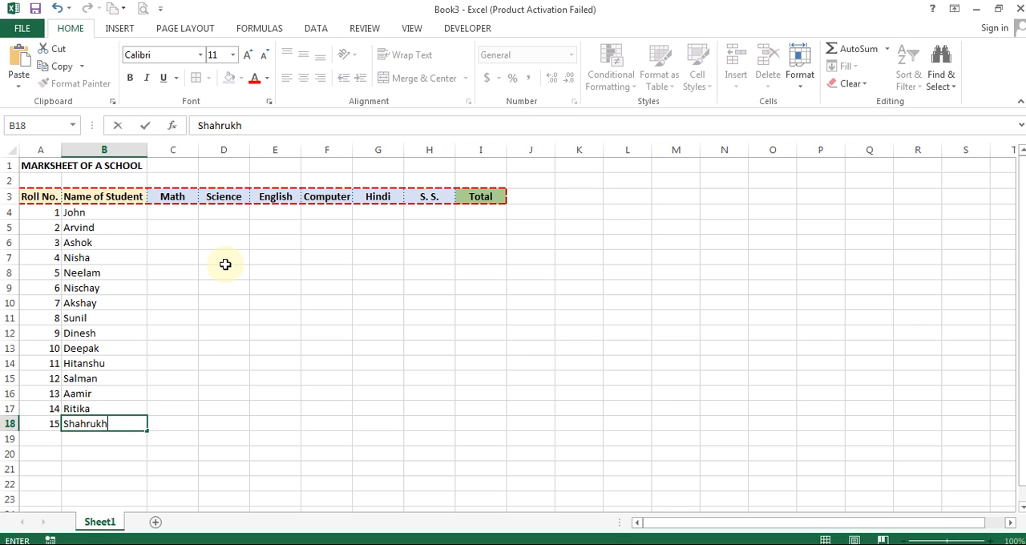
pyautogui.press('Return')
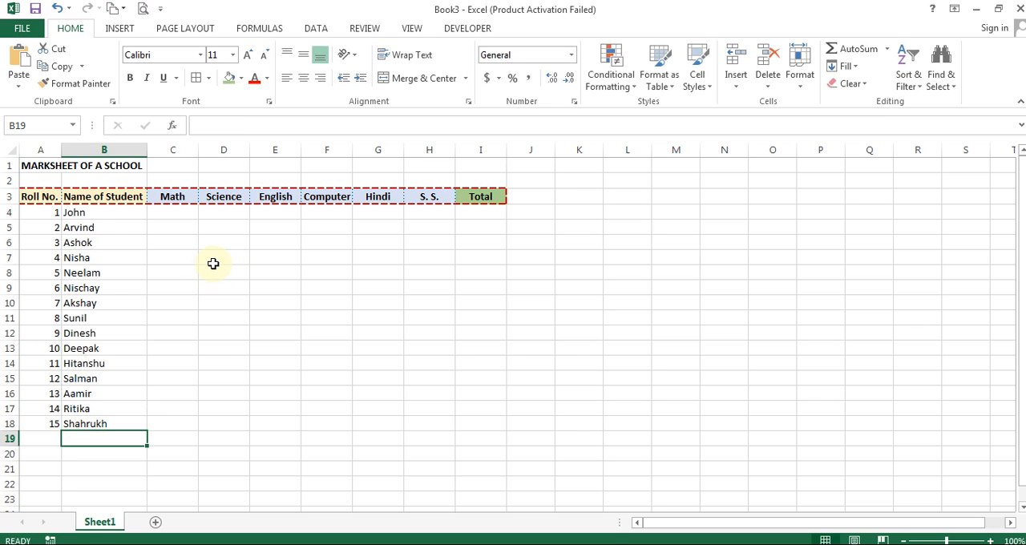
pyautogui.moveTo(104, 212); pyautogui.dragTo(97, 424)
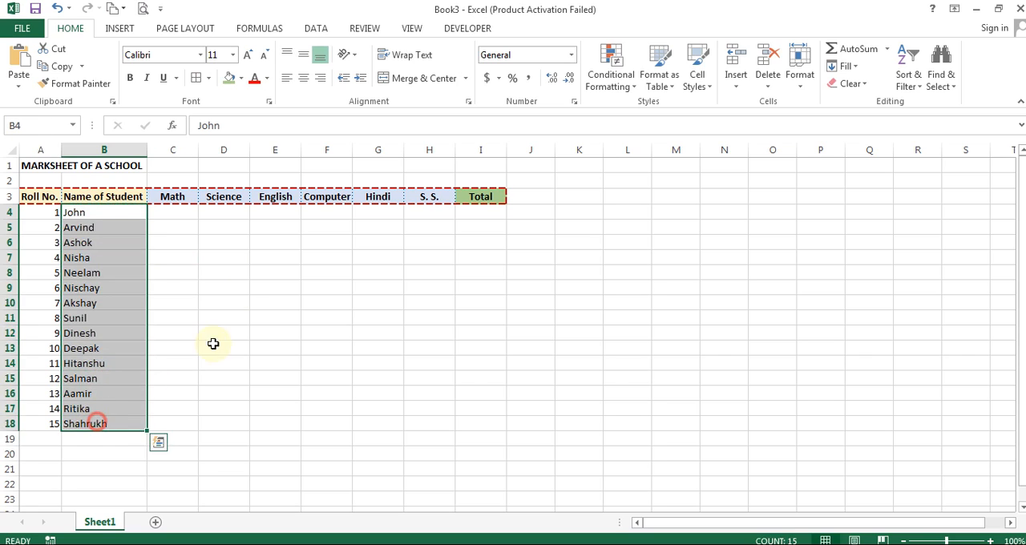
pyautogui.click(220, 271)
pyautogui.click(42, 212)
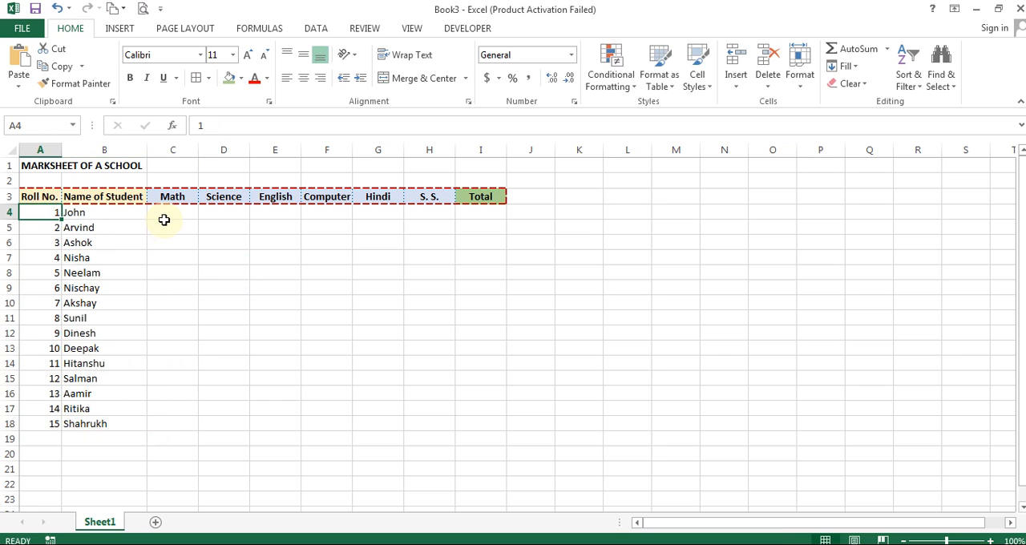
pyautogui.click(162, 224)
# - Enter the first student's marks in row 4: 60 for Math, 65 for Science and 75 for English
pyautogui.click(174, 212)
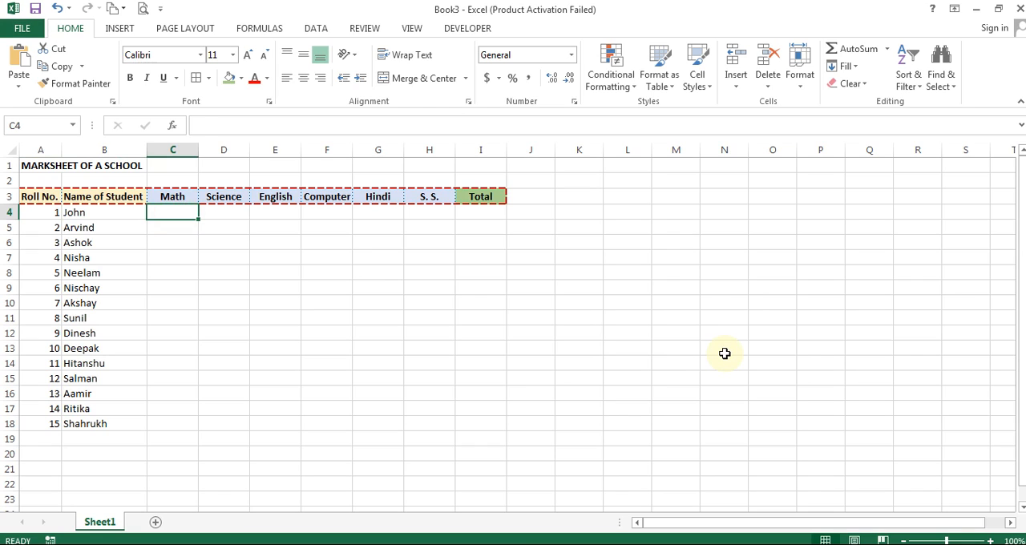
pyautogui.write('60')
pyautogui.press('Tab')
pyautogui.write('65')
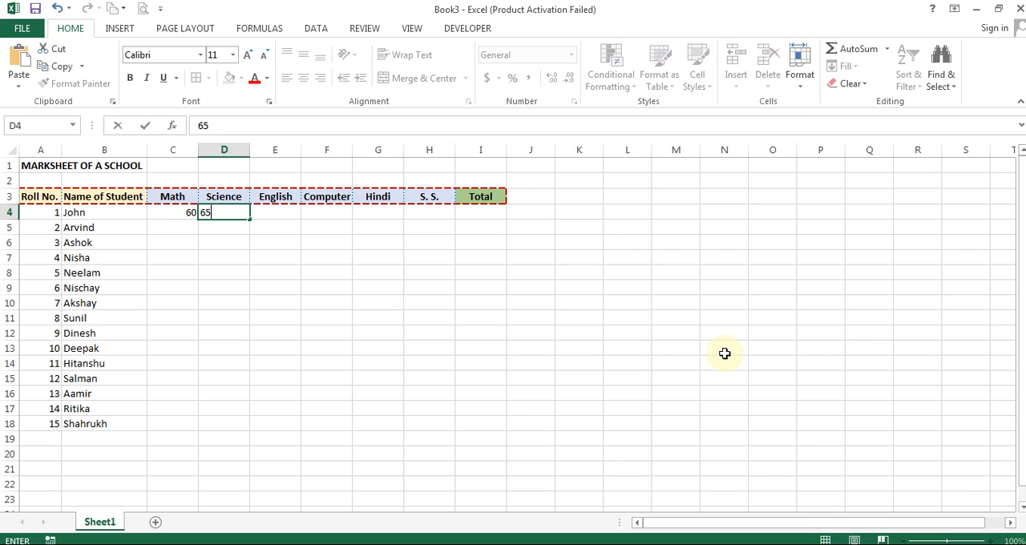
pyautogui.press('Tab')
pyautogui.write('75')
pyautogui.press('Tab')
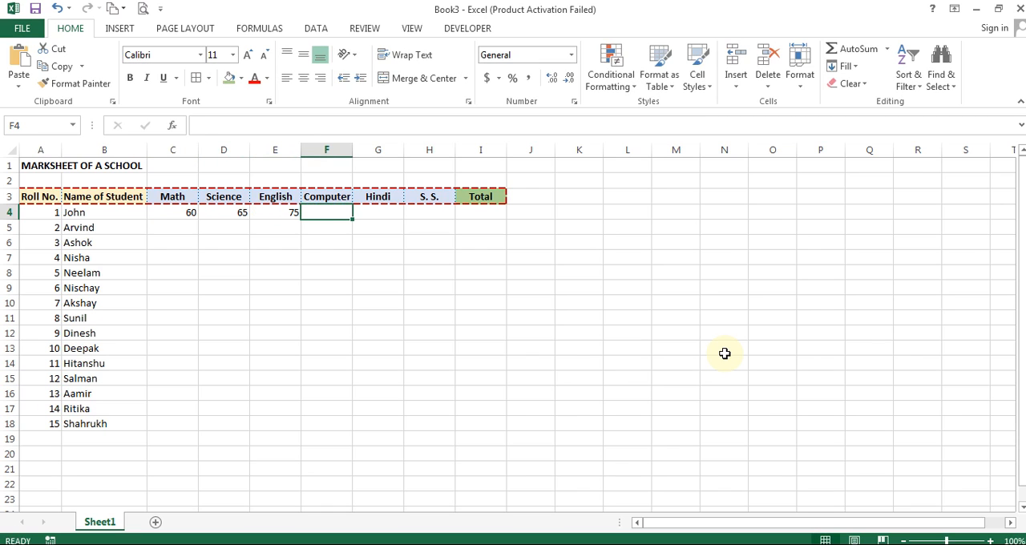
# - Complete the first student's marks in row 4 with 75 for Computer, 80 for Hindi and 50 for S. S
pyautogui.write('150')
pyautogui.press('Return')
pyautogui.press('Up')
pyautogui.write('75')
pyautogui.press('Tab')
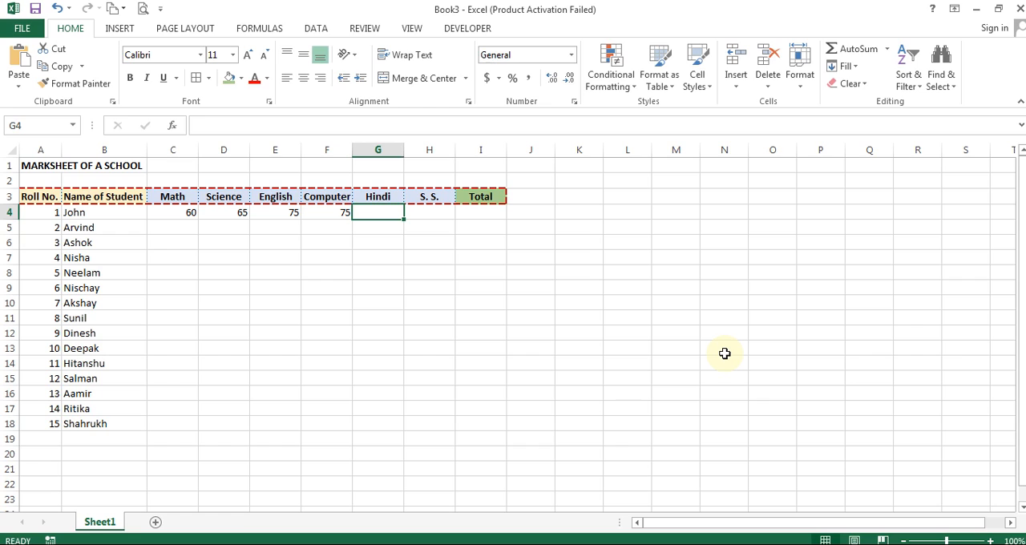
pyautogui.write('80')
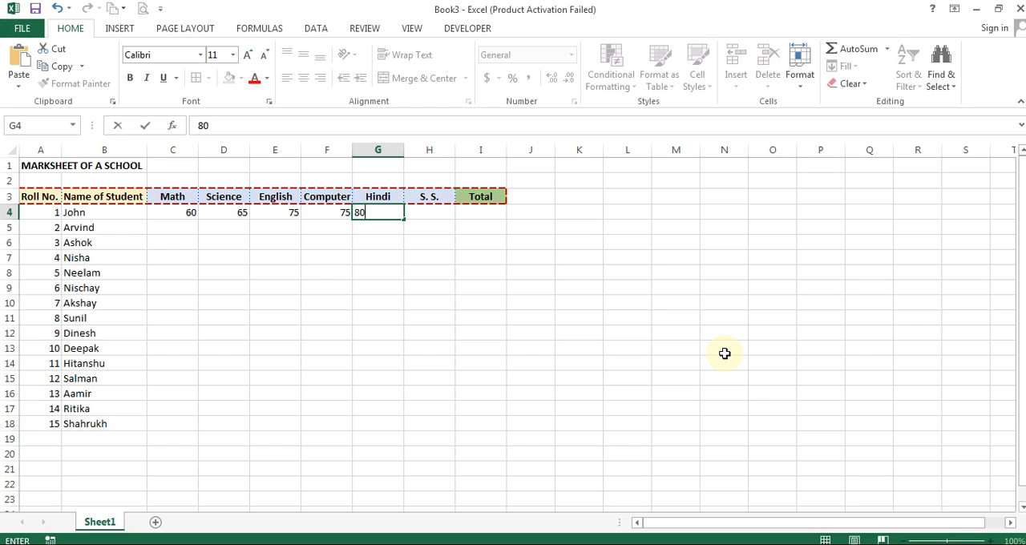
pyautogui.press('Return')
pyautogui.press('Up')
pyautogui.press('Right')
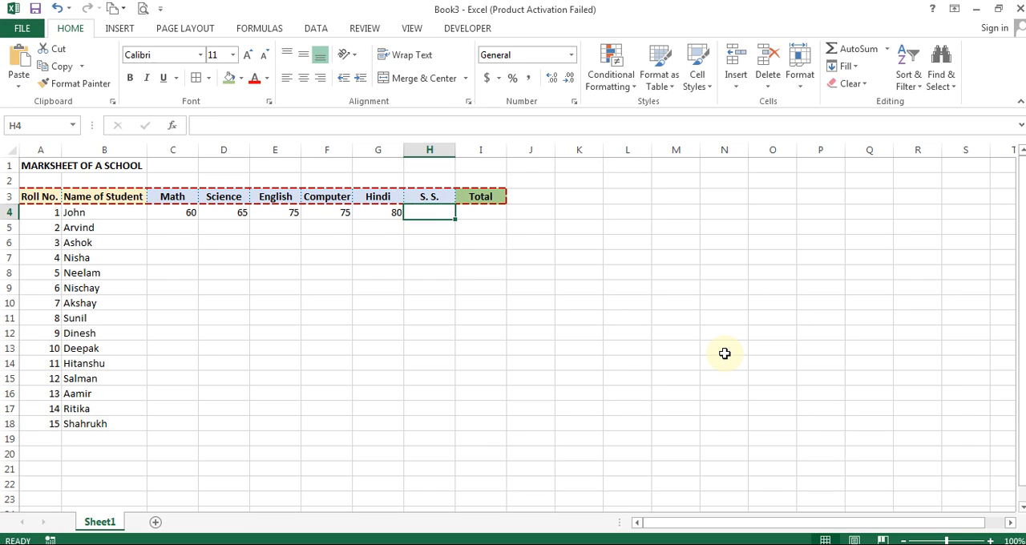
pyautogui.write('50')
pyautogui.press('Return')
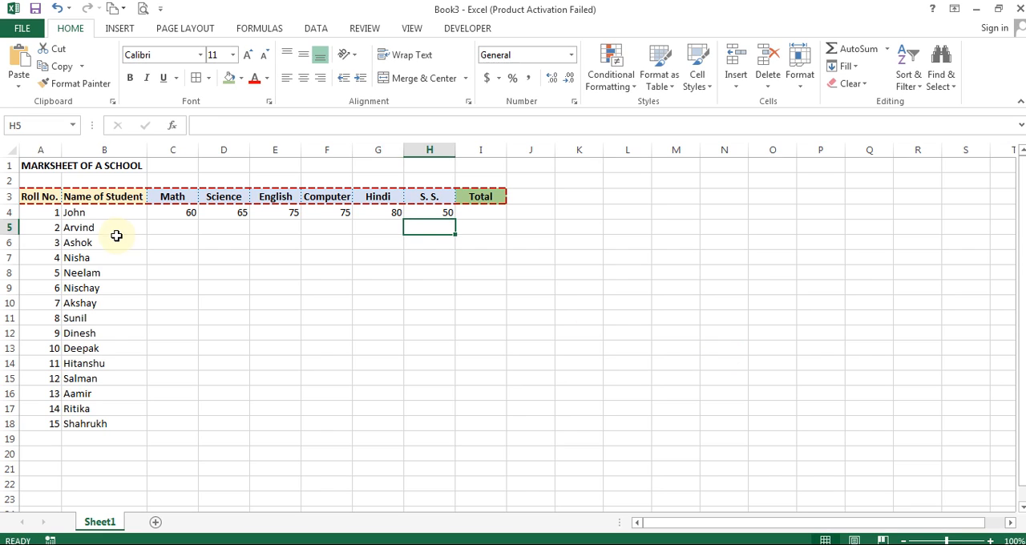
pyautogui.click(195, 225)
pyautogui.click(184, 205)
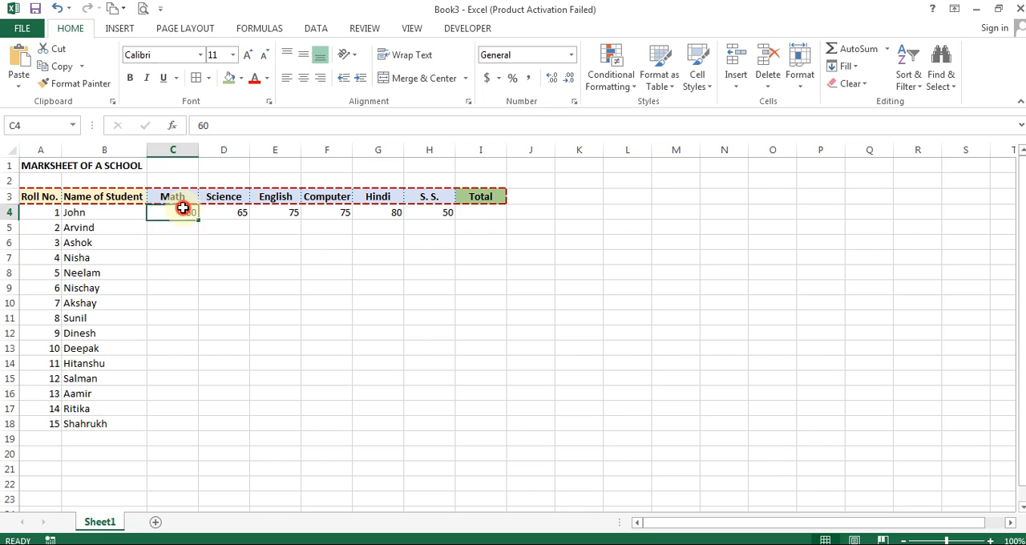
pyautogui.click(445, 211)
pyautogui.moveTo(168, 210); pyautogui.dragTo(436, 212)
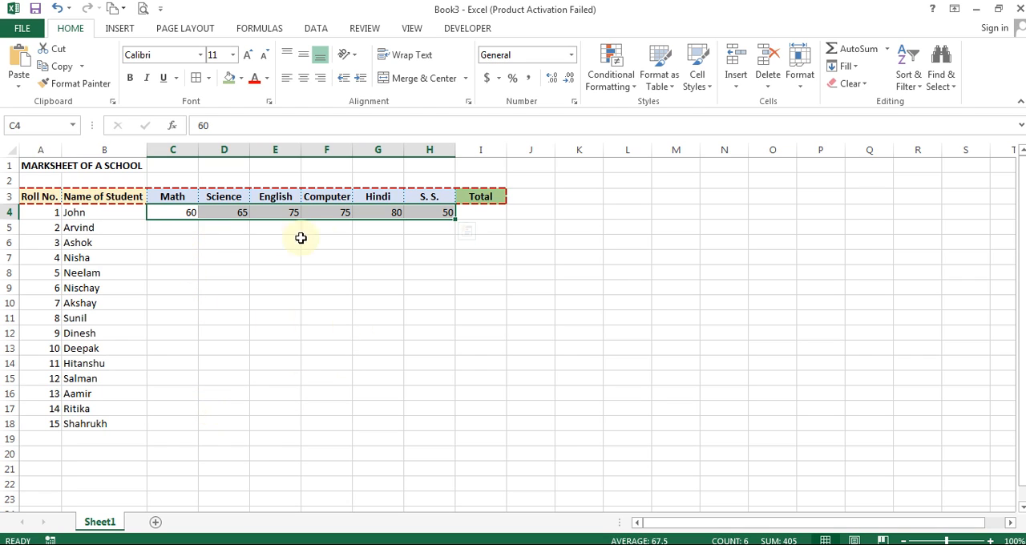
pyautogui.click(182, 230)
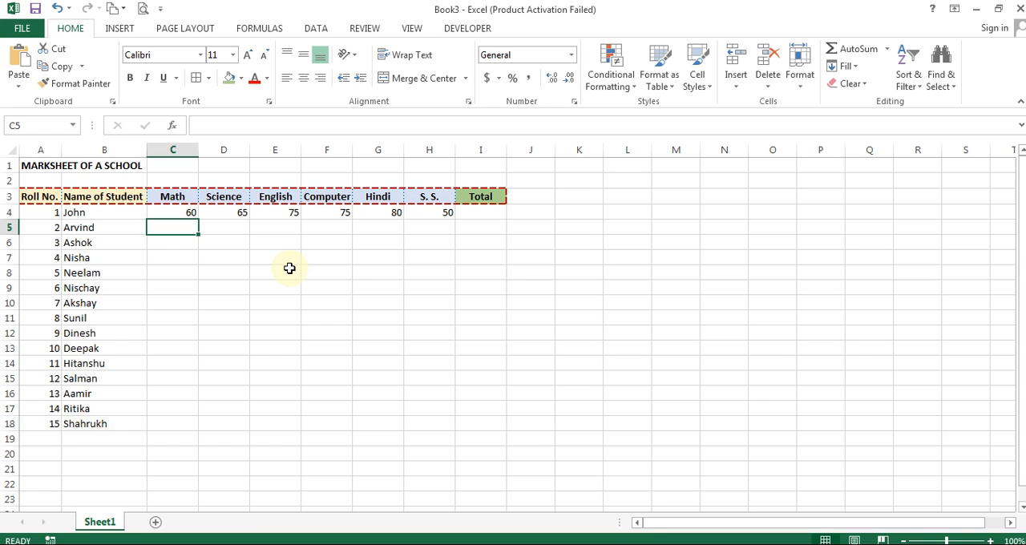
pyautogui.write('=')
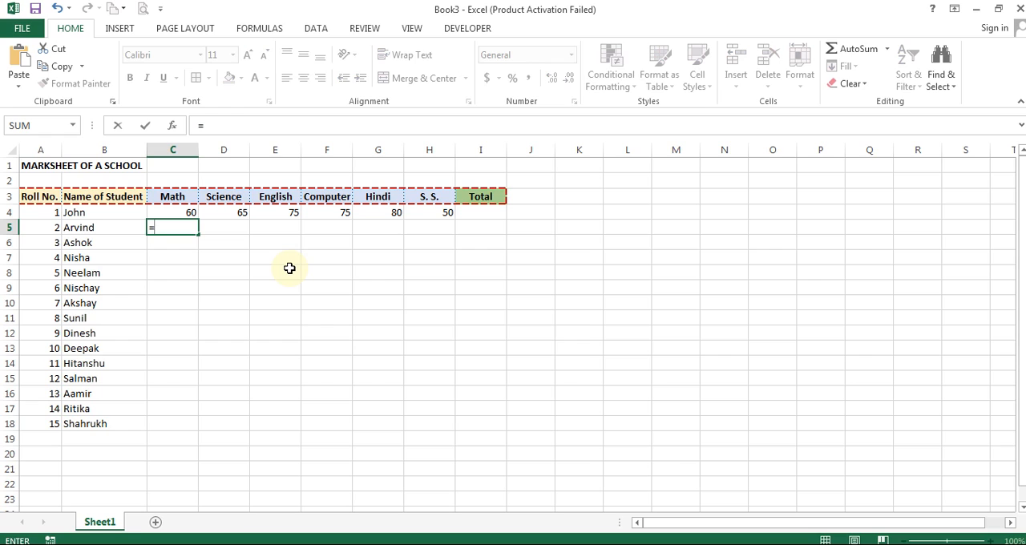
pyautogui.write('randb')
pyautogui.press('Tab')
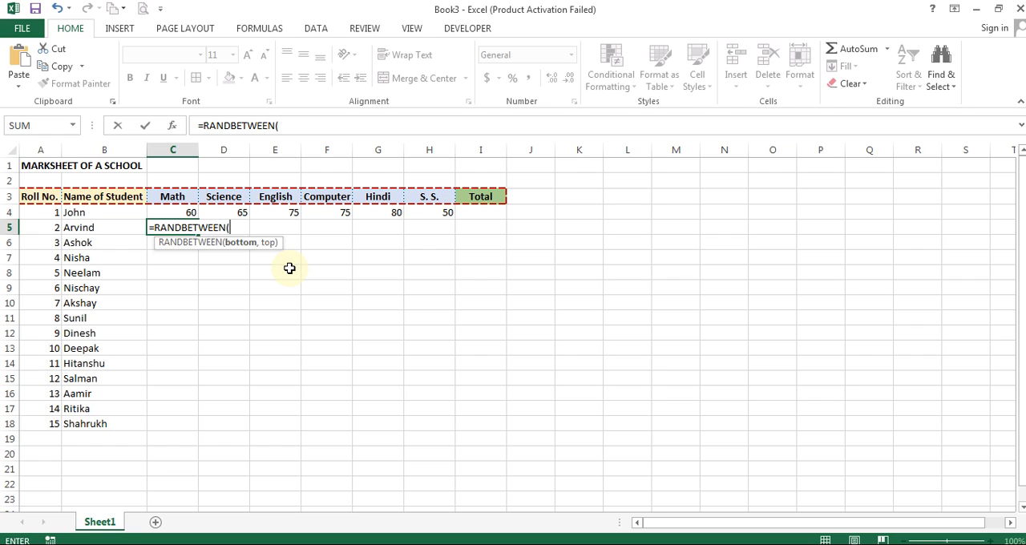
pyautogui.press('Escape')
# - Enter the formula =RANDBETWEEN(30,100) in C5 for the second student's Math mark
pyautogui.write('=r')
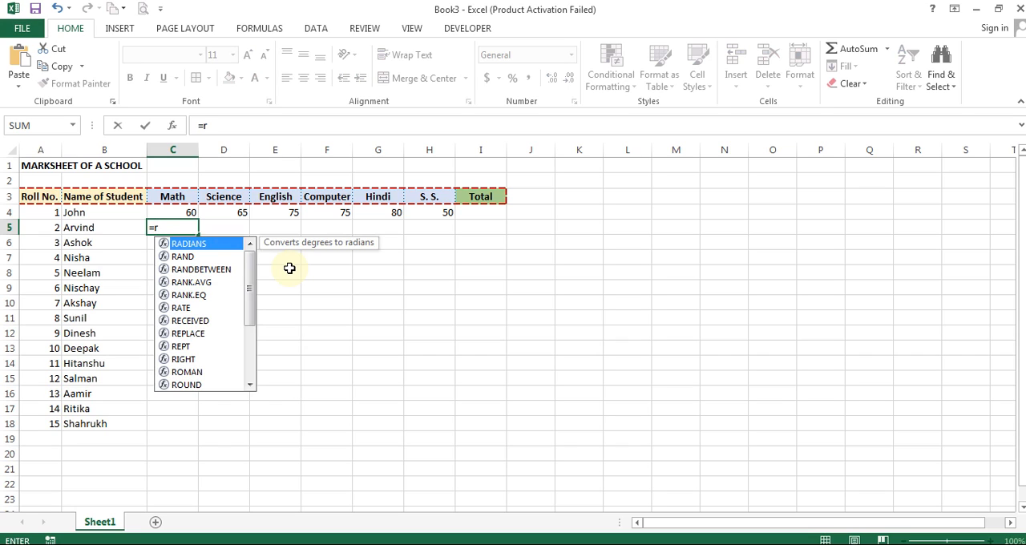
pyautogui.write('a')
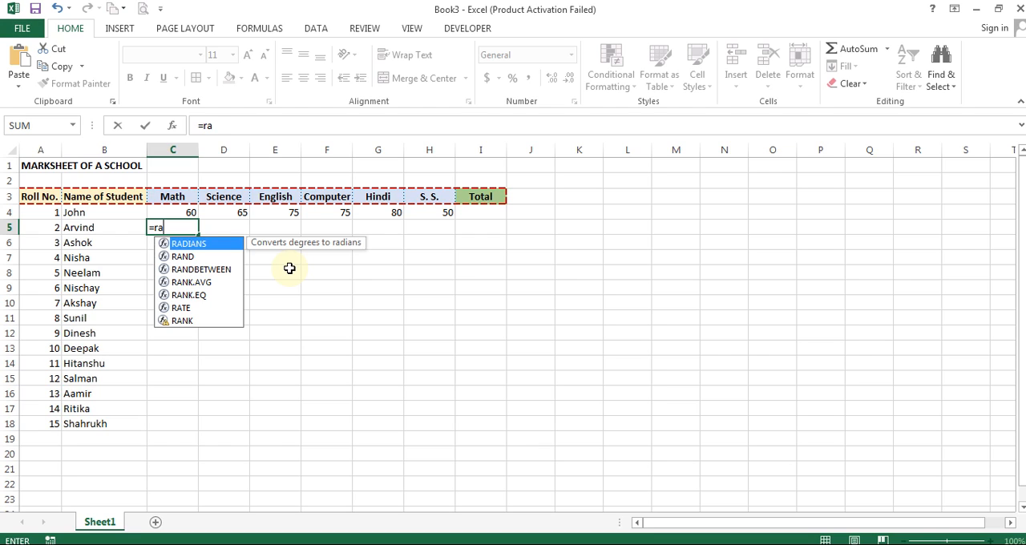
pyautogui.write('n')
pyautogui.press('Down')
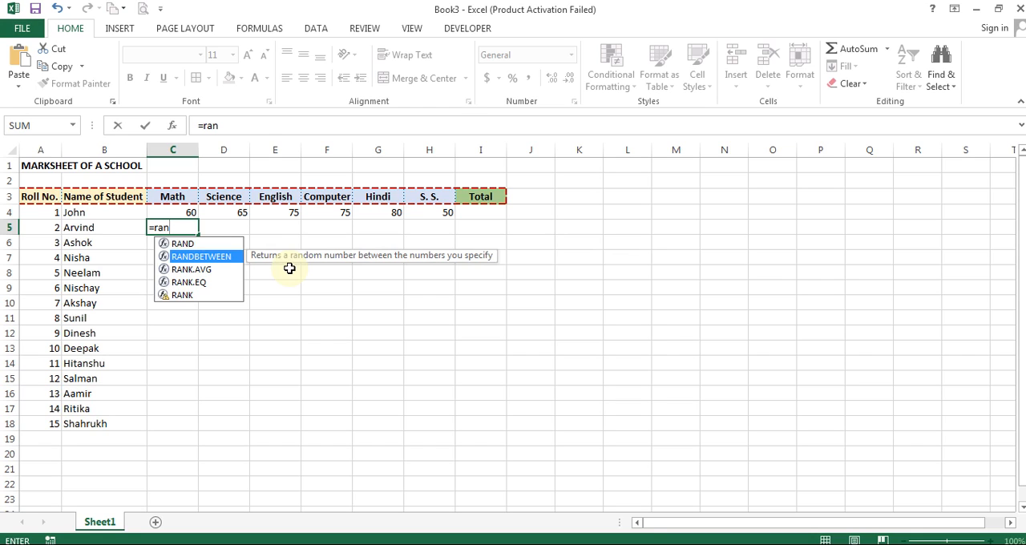
pyautogui.press('Tab')
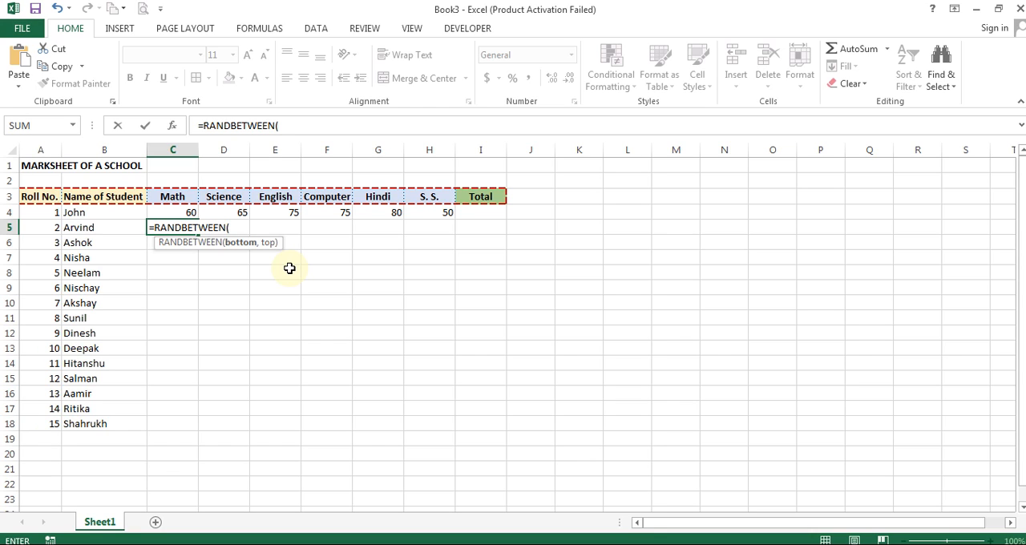
pyautogui.write('30,100)')
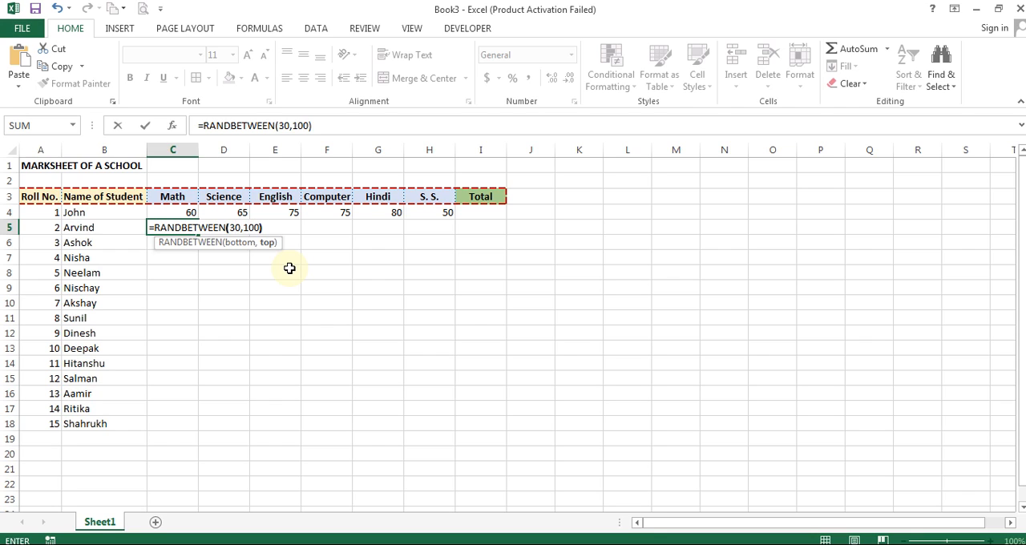
pyautogui.press('Return')
pyautogui.press('Up')
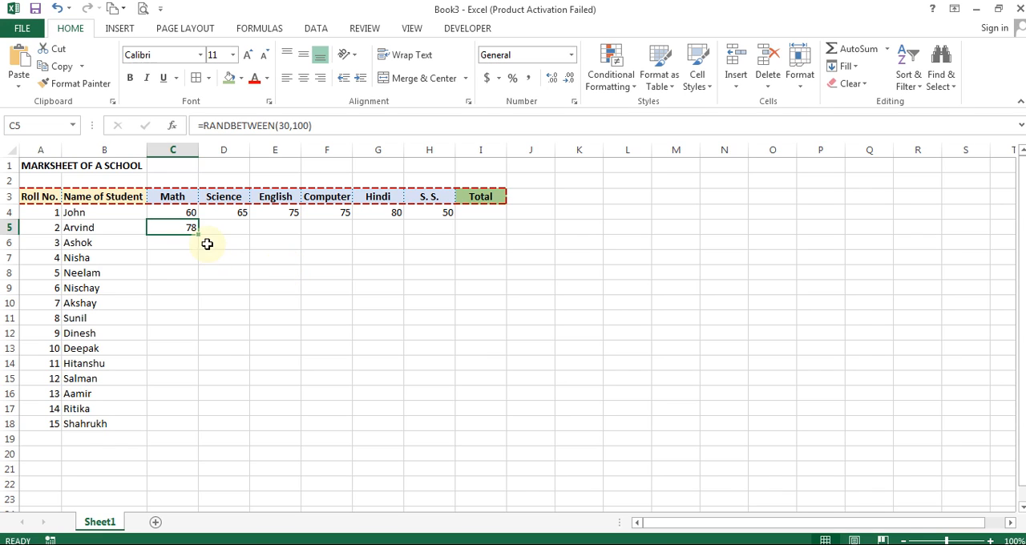
# - Fill the C5 random-mark formula across to H5 and down through row 18
pyautogui.moveTo(198, 233); pyautogui.dragTo(453, 230)
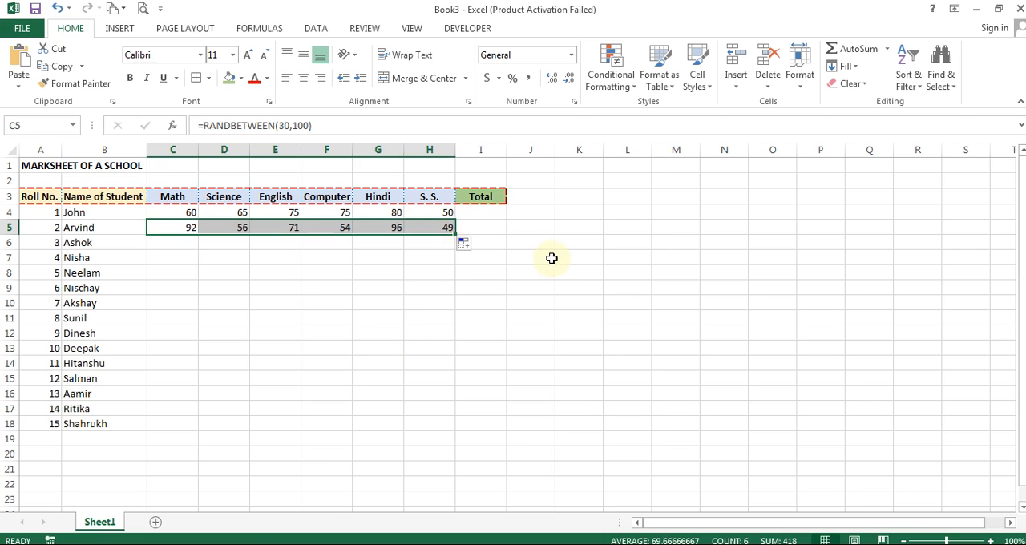
pyautogui.moveTo(454, 233); pyautogui.dragTo(435, 429)
pyautogui.click(543, 290)
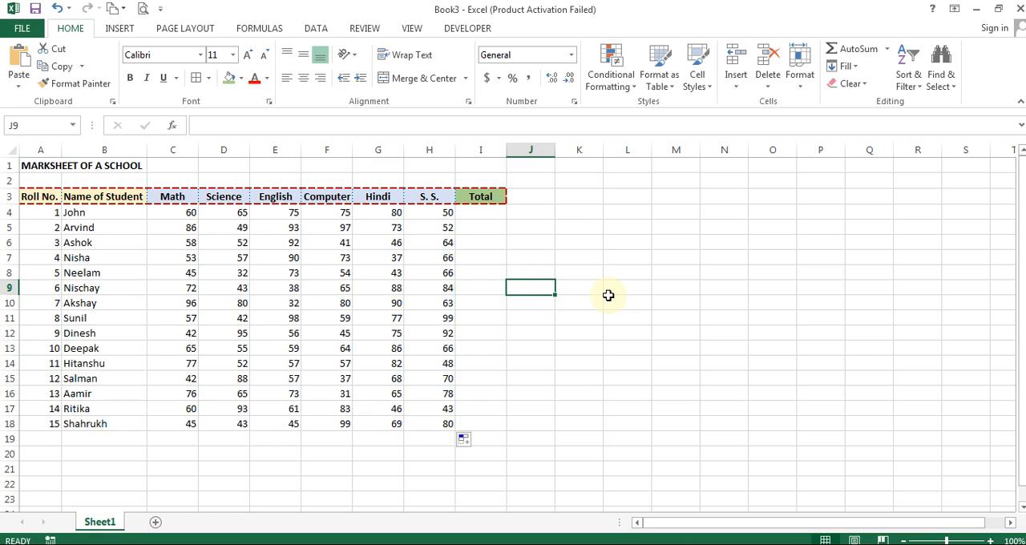
# - Copy the formulas in C5:H5 over the first student's marks in C4:H4
pyautogui.moveTo(192, 227); pyautogui.dragTo(420, 223)
pyautogui.hotkey('ctrl', 'c')
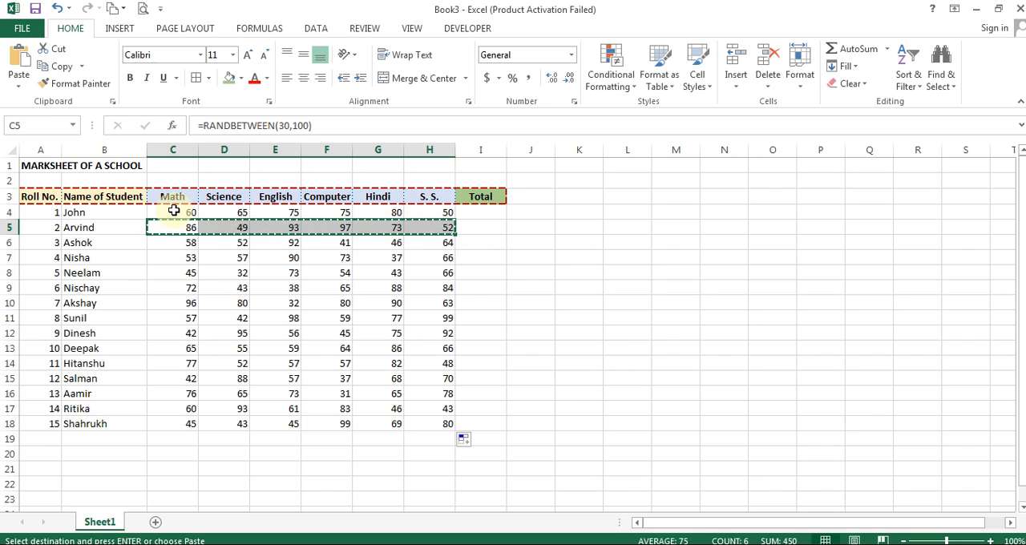
pyautogui.click(171, 209)
pyautogui.press('Return')
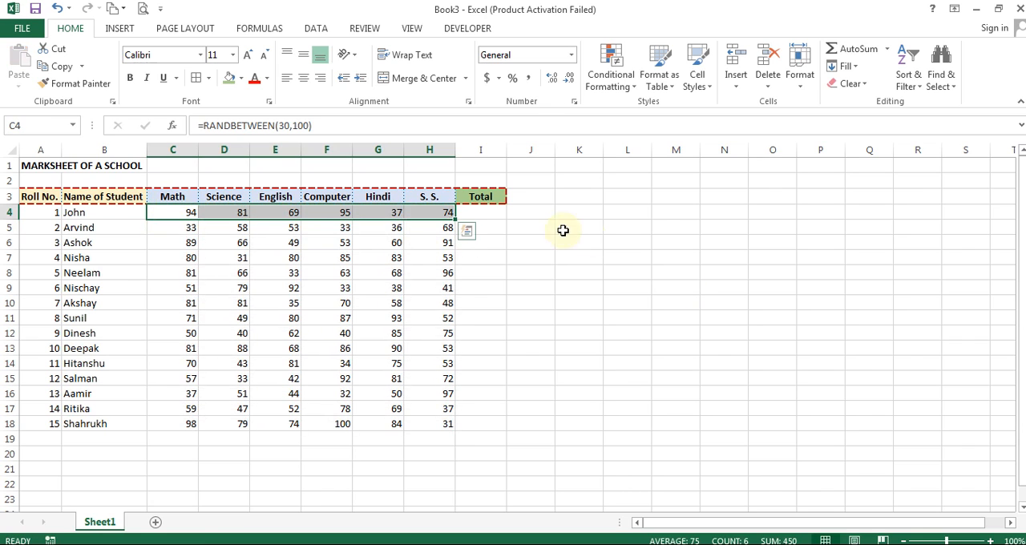
# - Recalculate the worksheet several times to regenerate the random marks
pyautogui.click(524, 246)
pyautogui.press('Left')
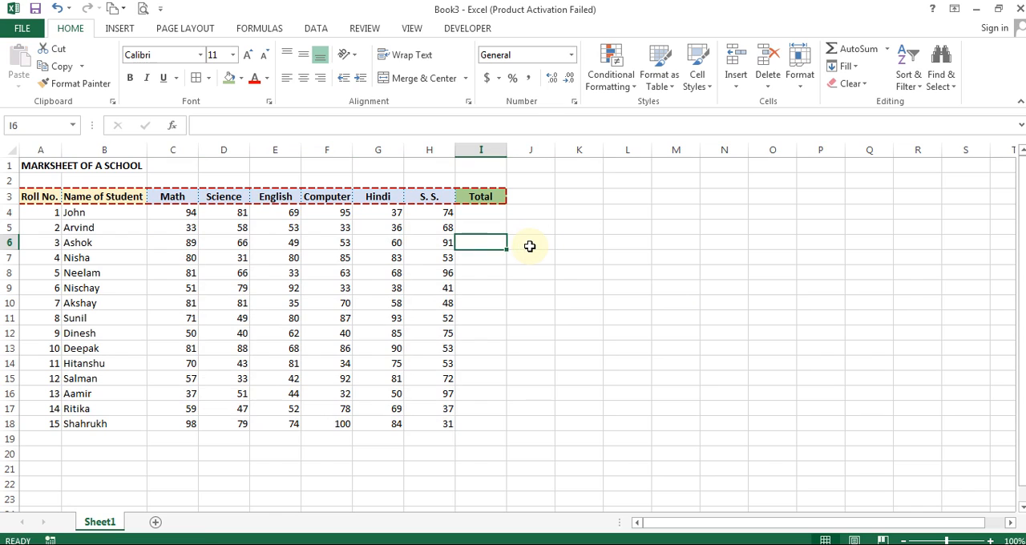
pyautogui.press('Return')
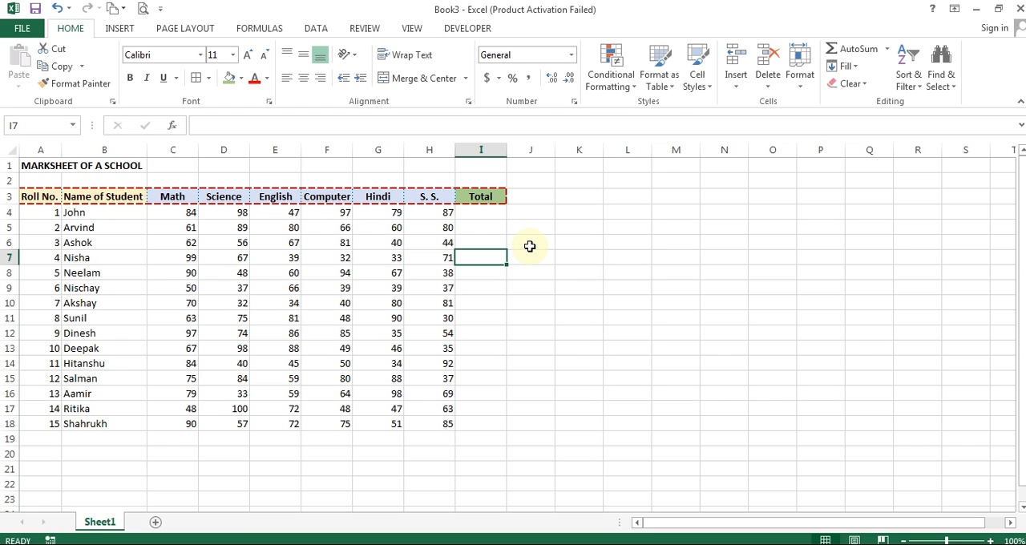
pyautogui.press('F9')
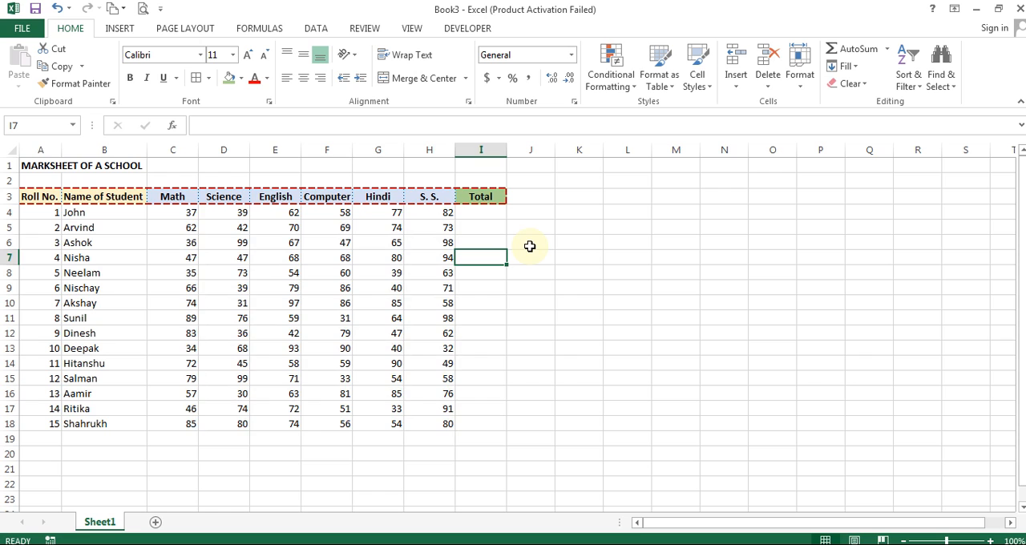
pyautogui.press('F9')
pyautogui.press('F9')
pyautogui.press('F9')
pyautogui.press('F9')
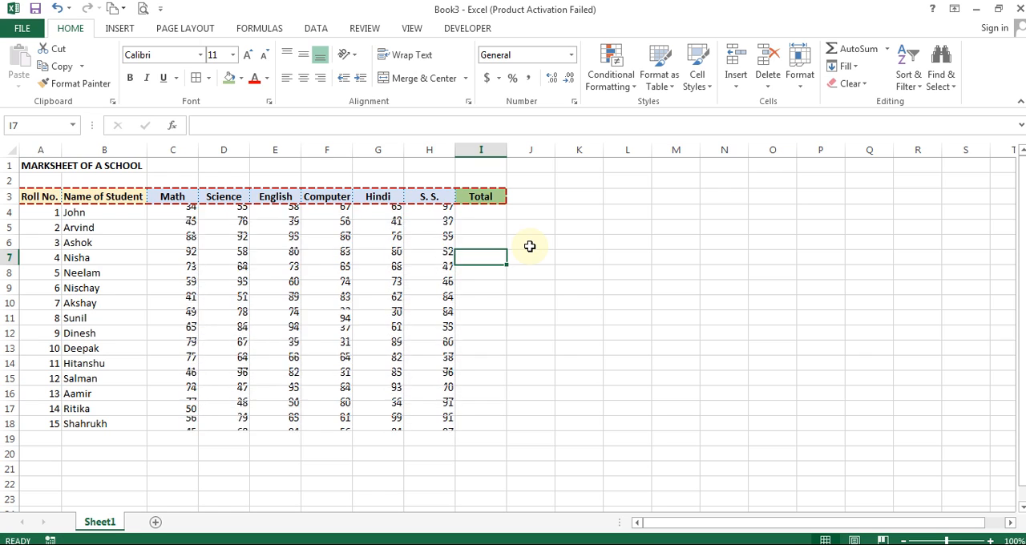
pyautogui.press('F9')
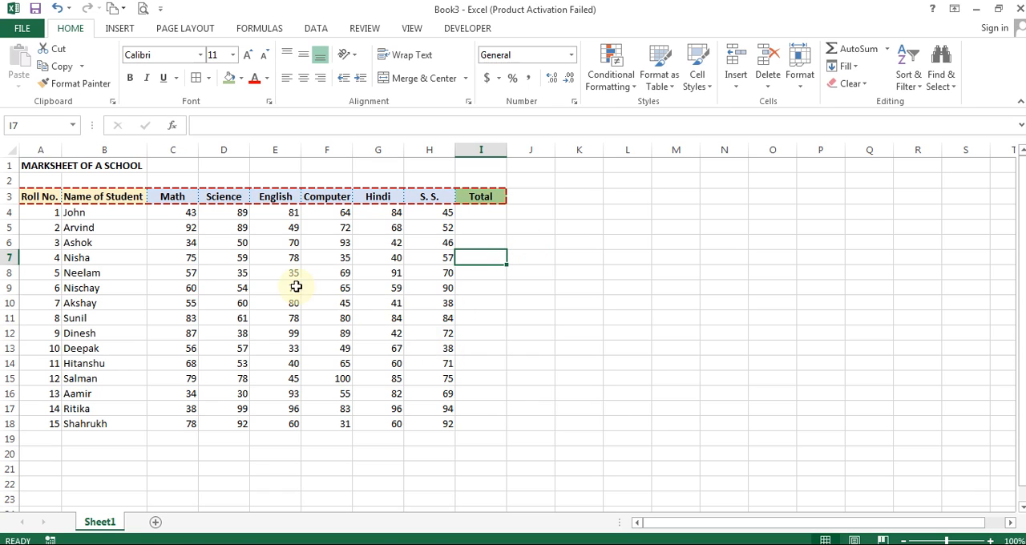
pyautogui.click(181, 218)
pyautogui.moveTo(181, 218); pyautogui.dragTo(429, 424)
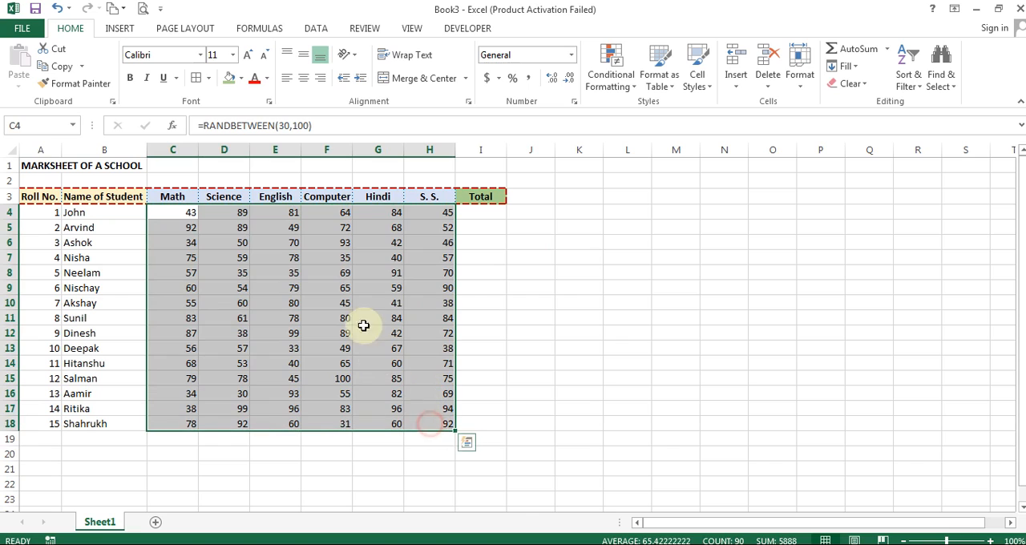
pyautogui.click(58, 67)
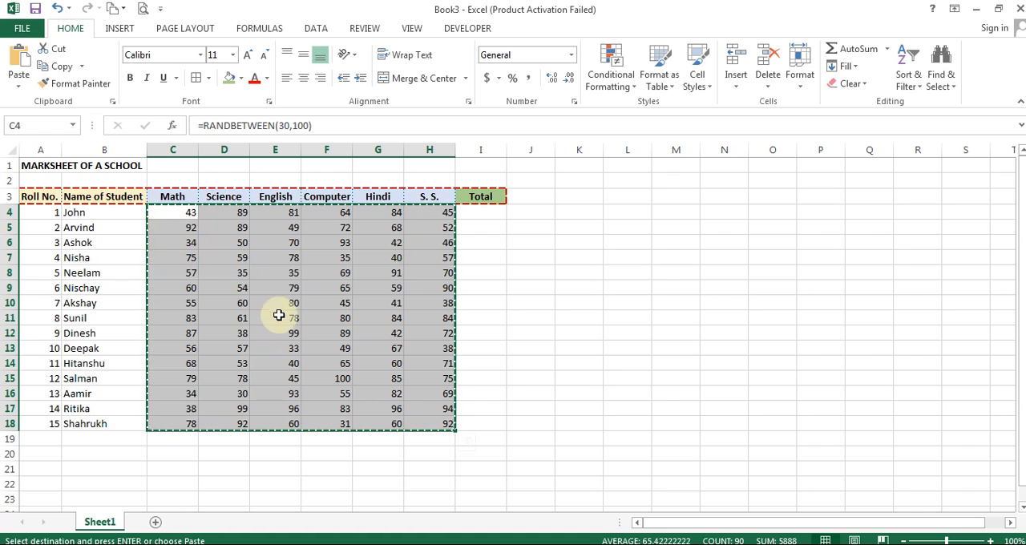
pyautogui.click(570, 216)
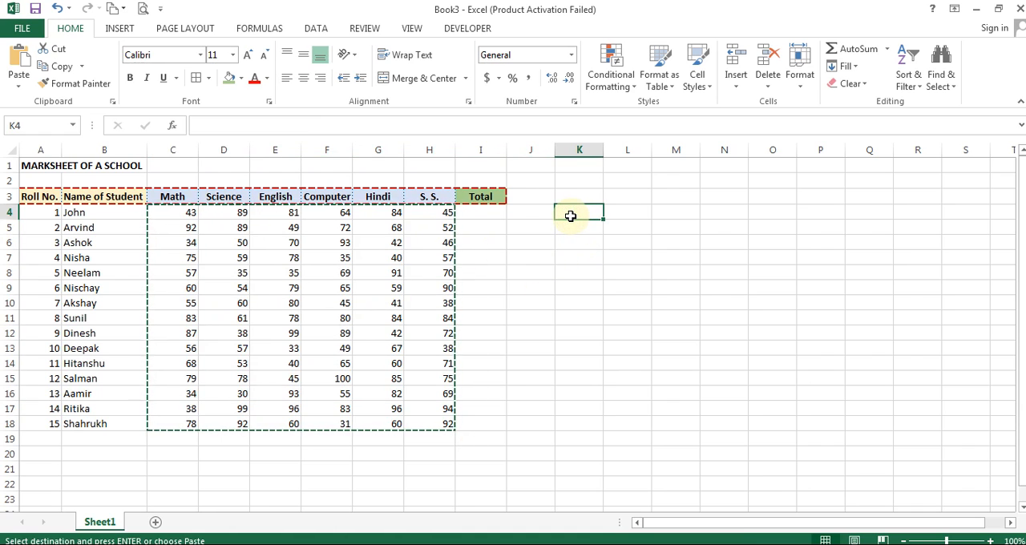
pyautogui.press('Escape')
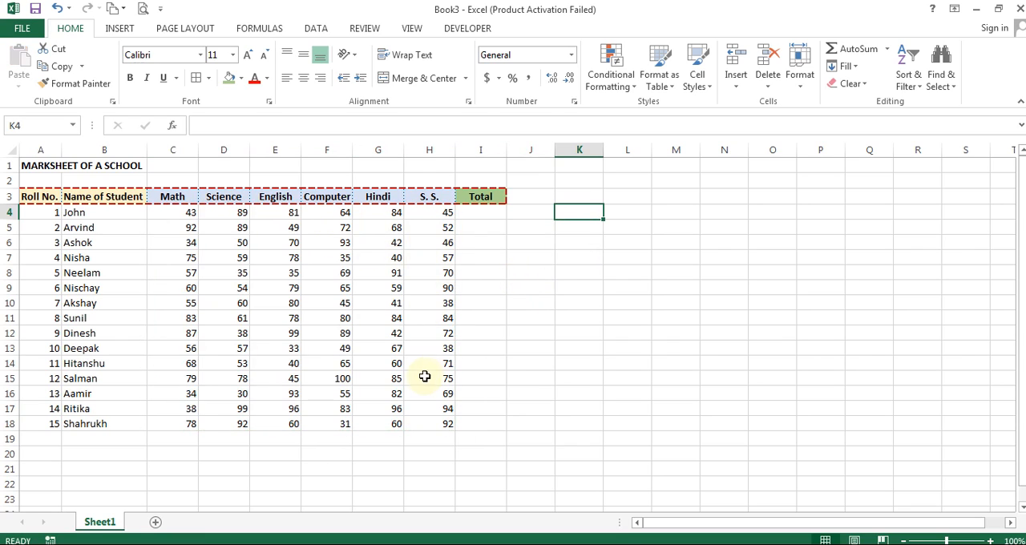
# - Copy the S. S. mark in H18 and paste it normally, formula included, into K18
pyautogui.click(437, 422)
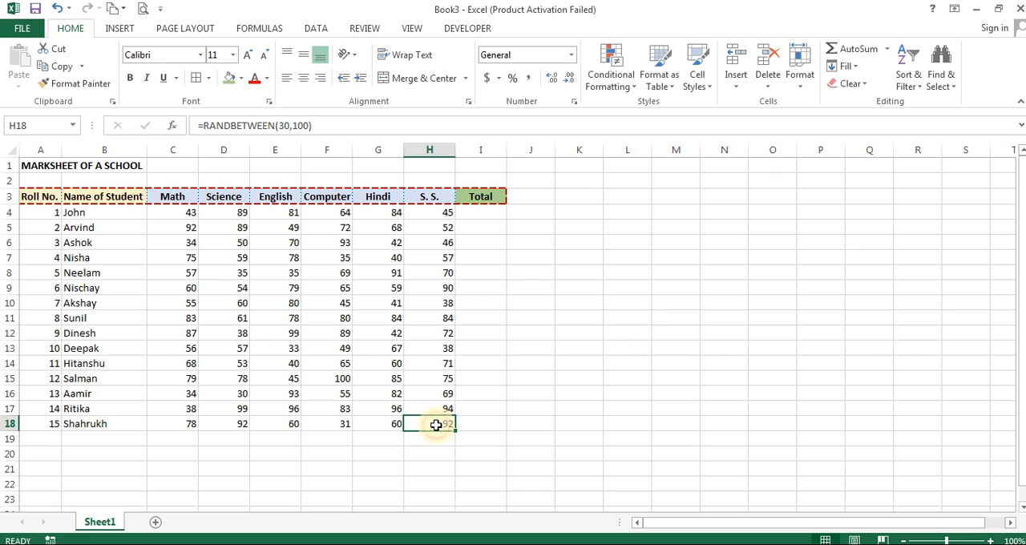
pyautogui.click(58, 67)
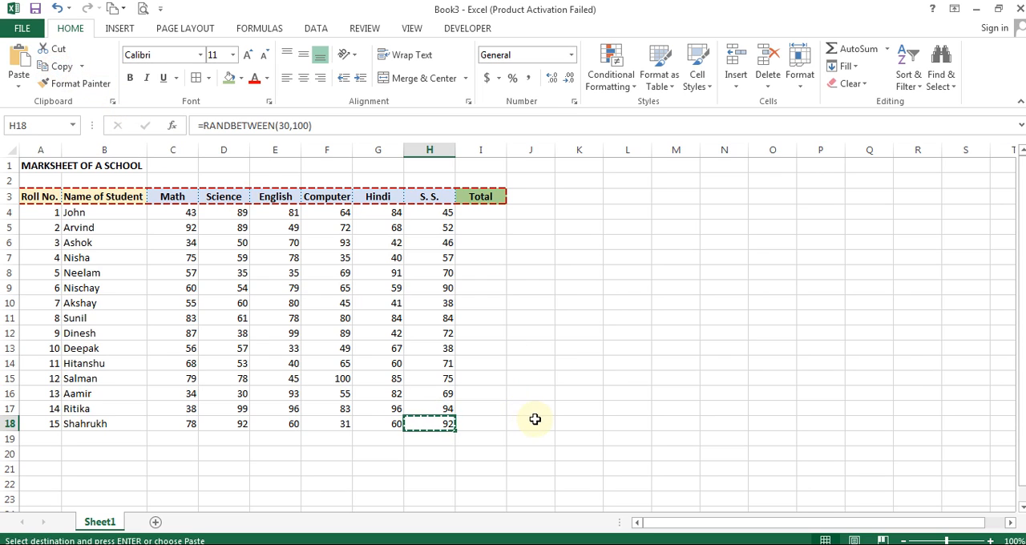
pyautogui.rightClick(566, 424)
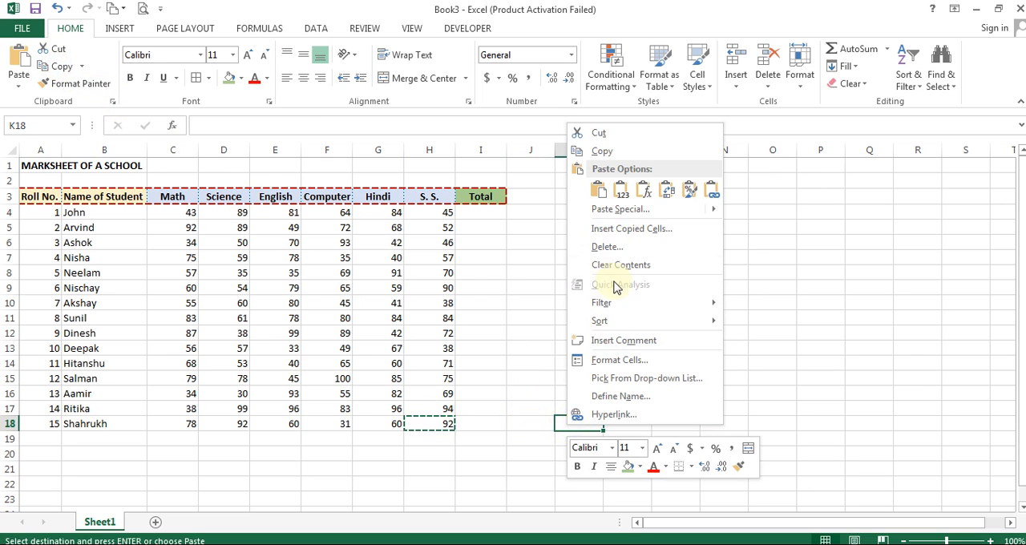
pyautogui.click(591, 186)
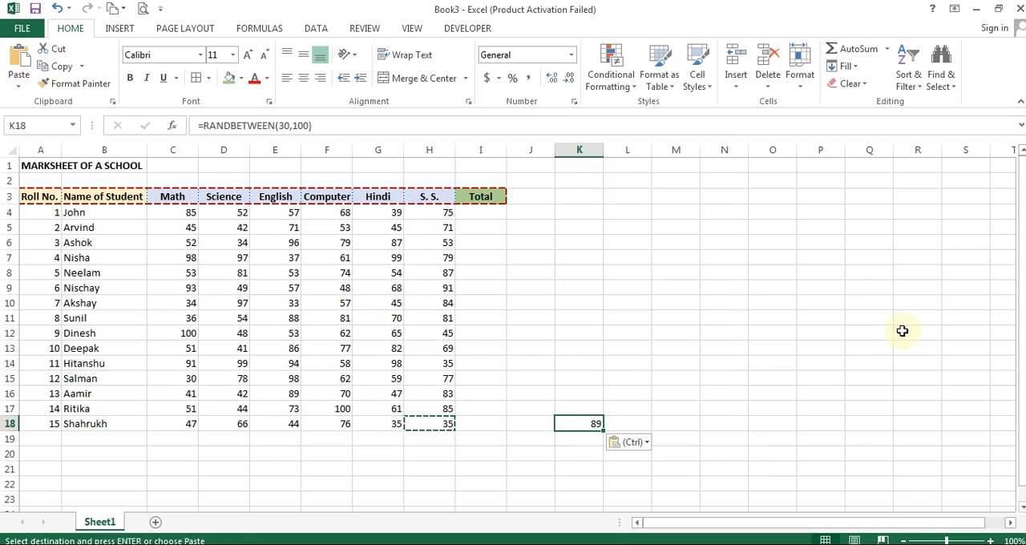
pyautogui.click(532, 467)
pyautogui.press('Escape')
# - Check the formula in H18 against its copy in K18, and clear K18
pyautogui.click(431, 426)
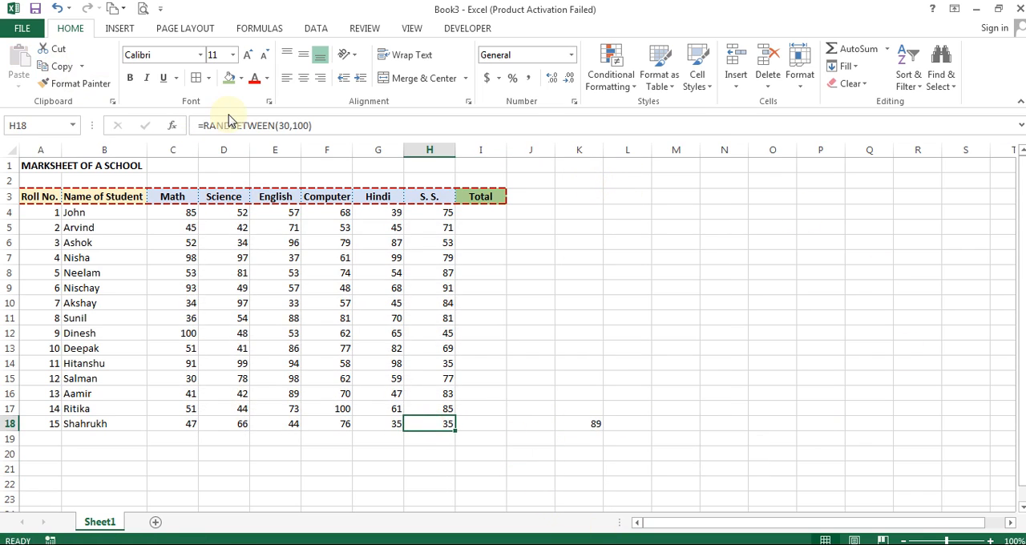
pyautogui.moveTo(322, 128); pyautogui.dragTo(205, 136)
pyautogui.click(593, 420)
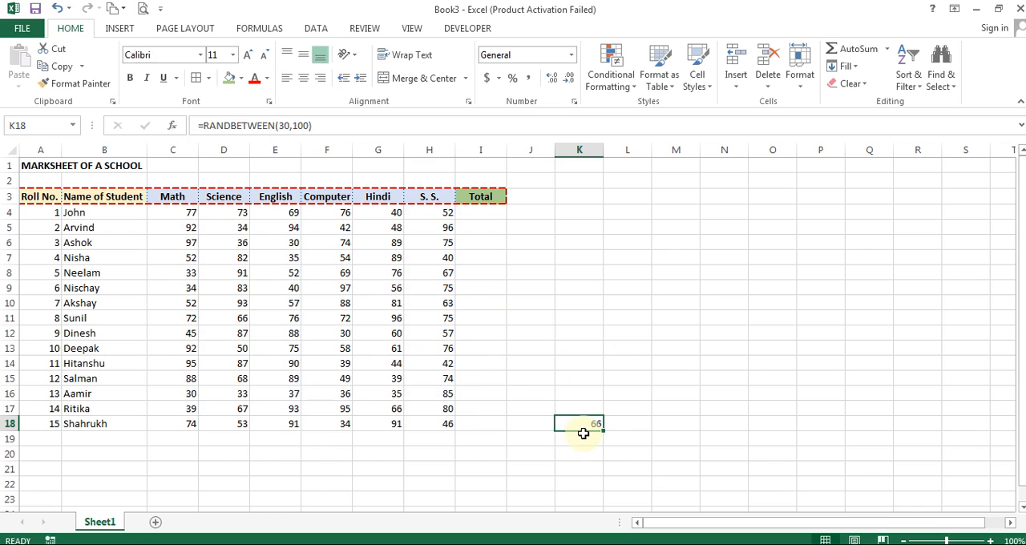
pyautogui.press('Delete')
# - Copy the S. S. mark in H17 and paste only its value into K17, then select K17 to check its content
pyautogui.click(441, 407)
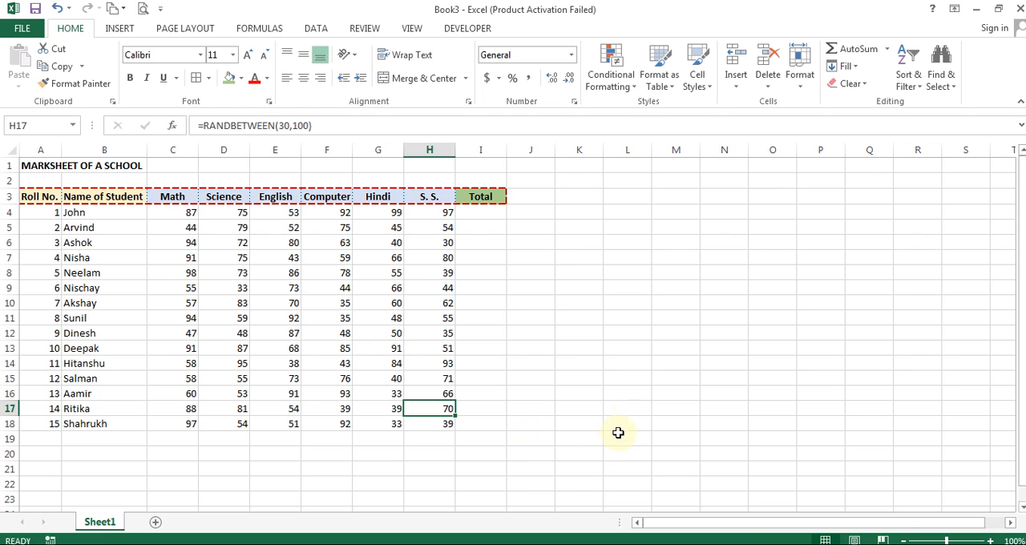
pyautogui.click(53, 66)
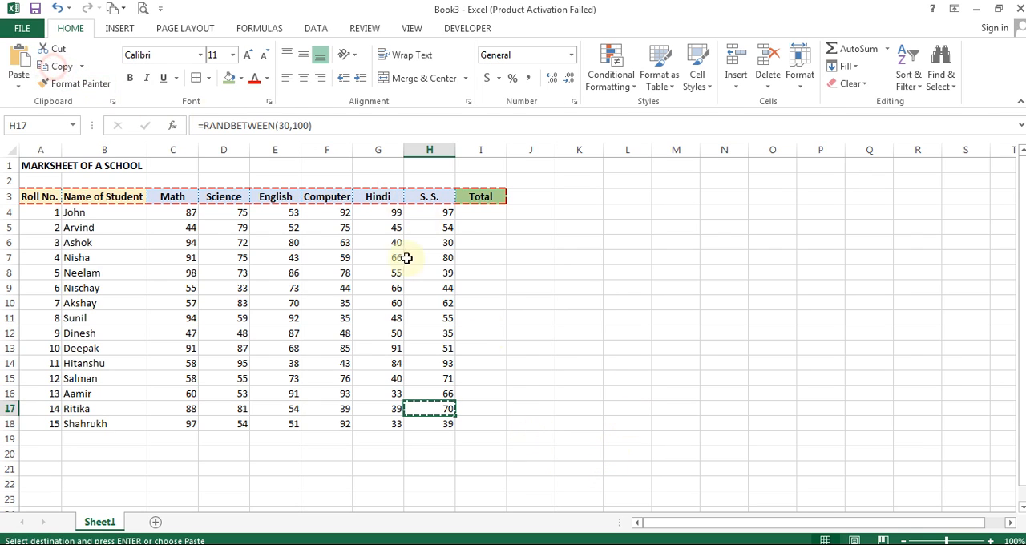
pyautogui.click(574, 409)
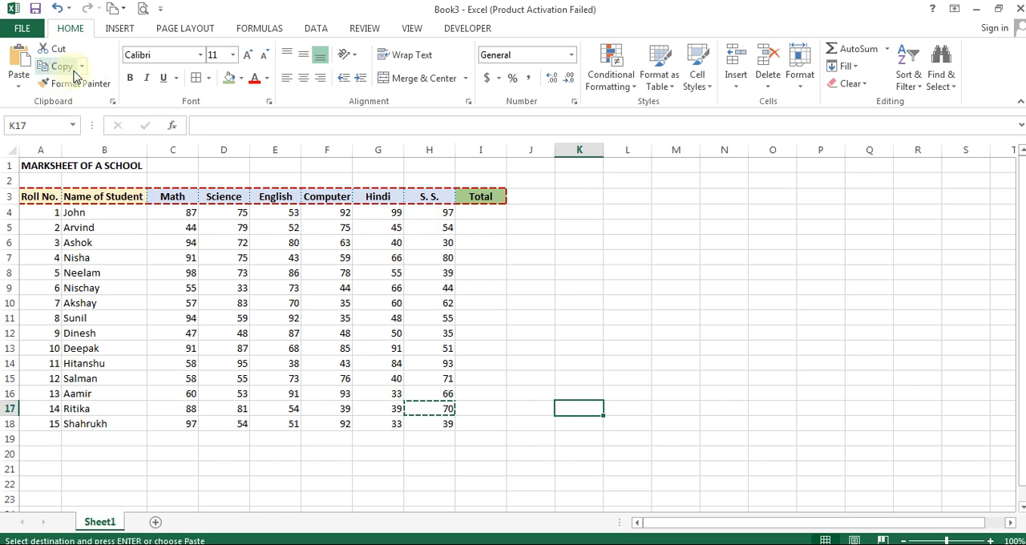
pyautogui.rightClick(582, 410)
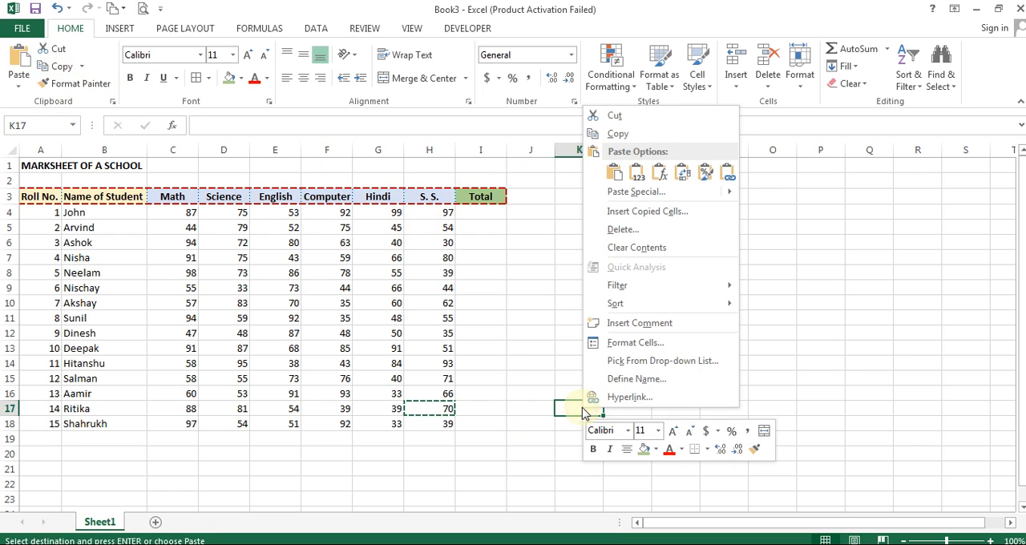
pyautogui.moveTo(626, 199)
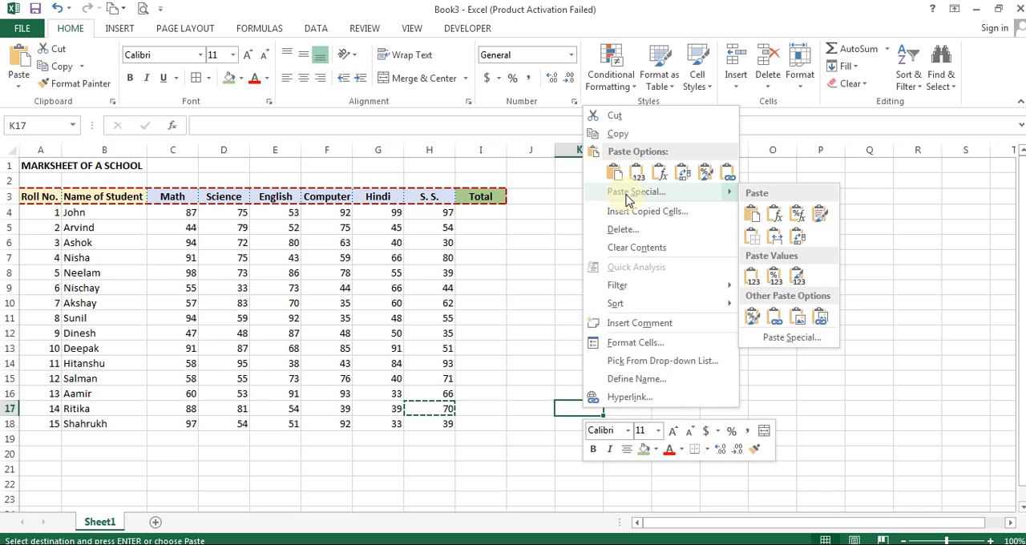
pyautogui.click(750, 284)
pyautogui.click(735, 394)
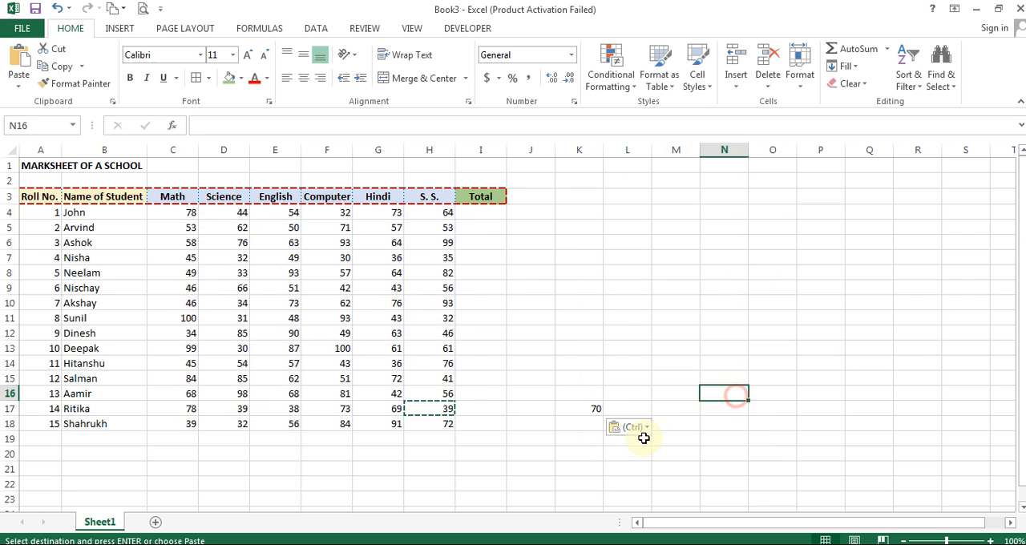
pyautogui.click(580, 408)
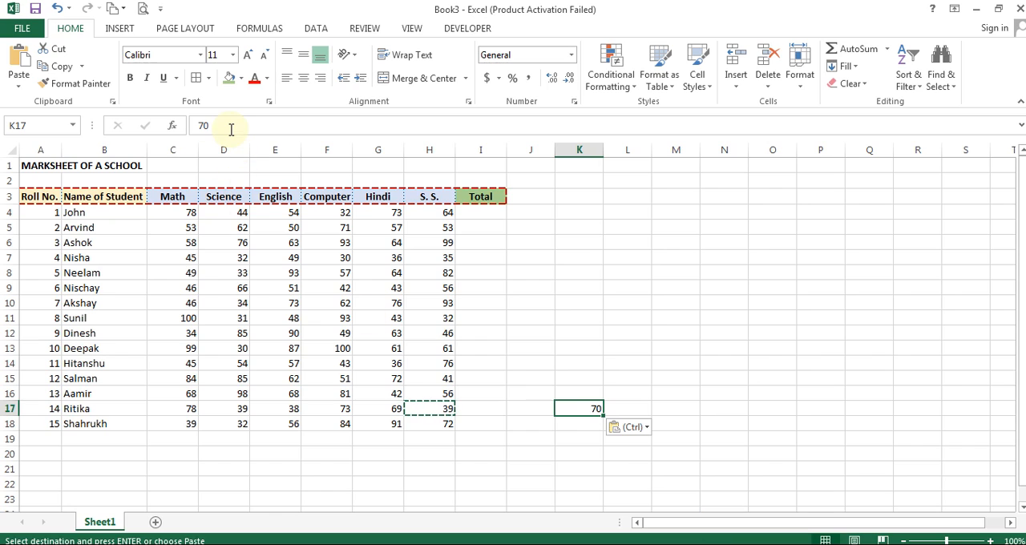
# - Compare the content of the original mark in H17 with the value-only copy in K17
pyautogui.click(489, 437)
pyautogui.click(434, 411)
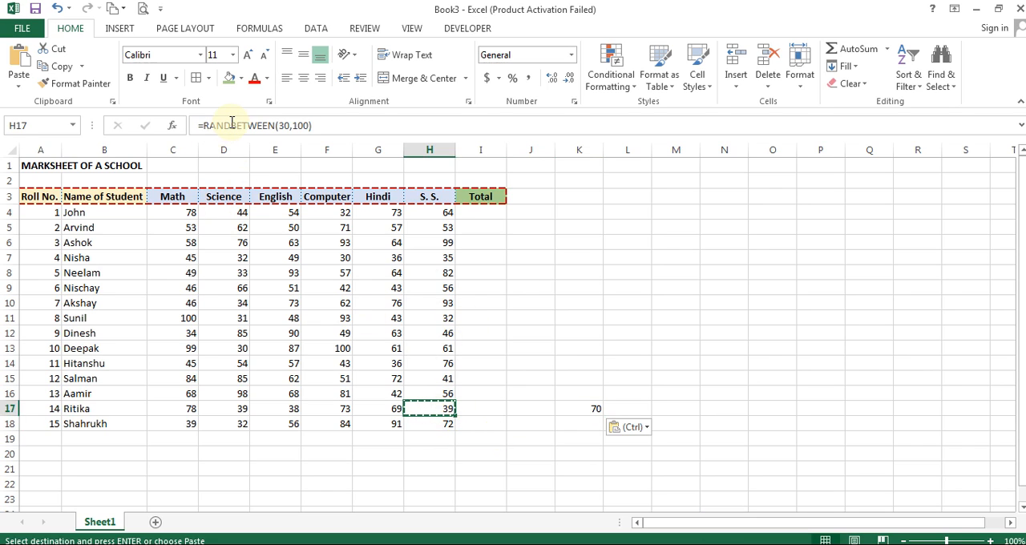
pyautogui.click(590, 408)
pyautogui.click(434, 411)
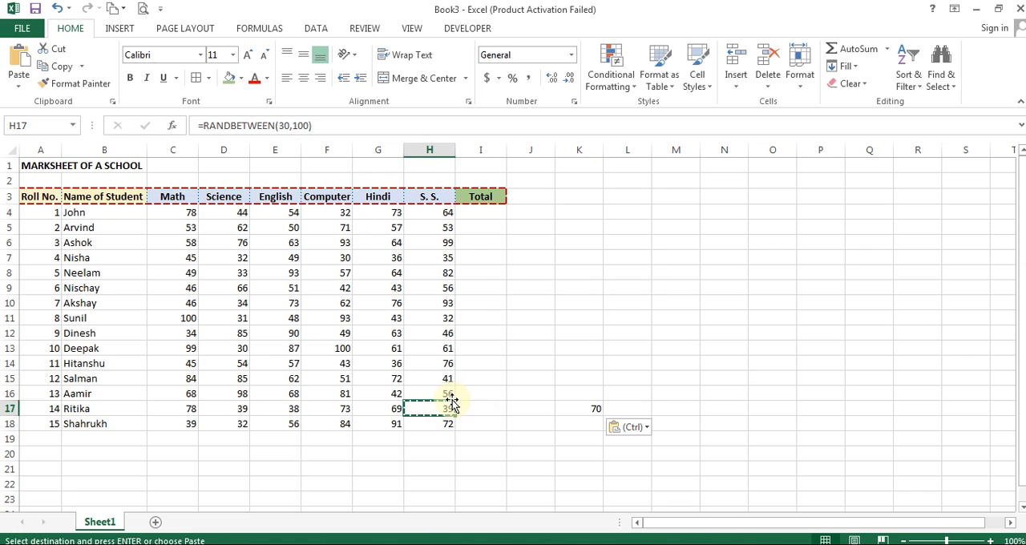
# - Paste the copied H17 mark normally, formula included, into K16 and compare its content with K17
pyautogui.rightClick(584, 393)
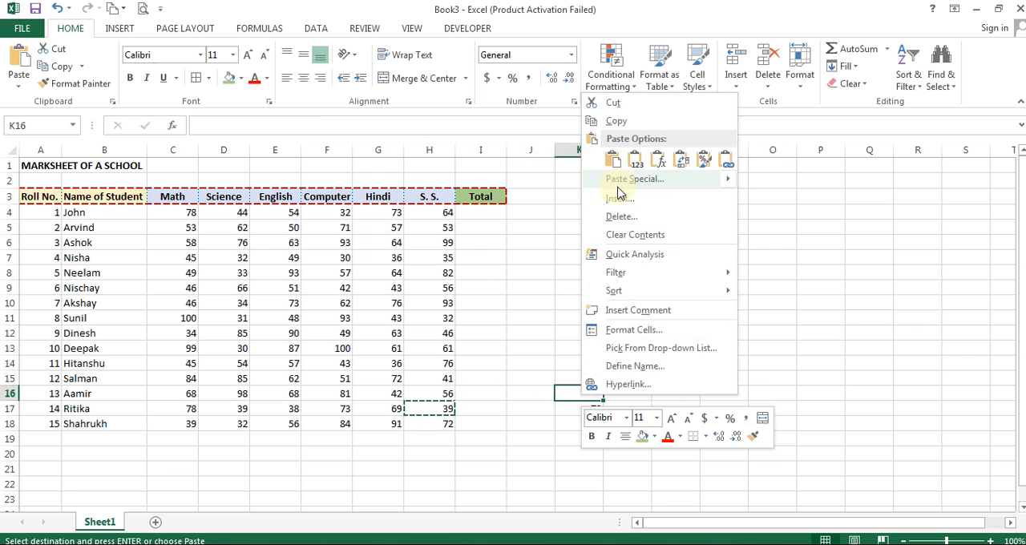
pyautogui.click(613, 158)
pyautogui.click(711, 345)
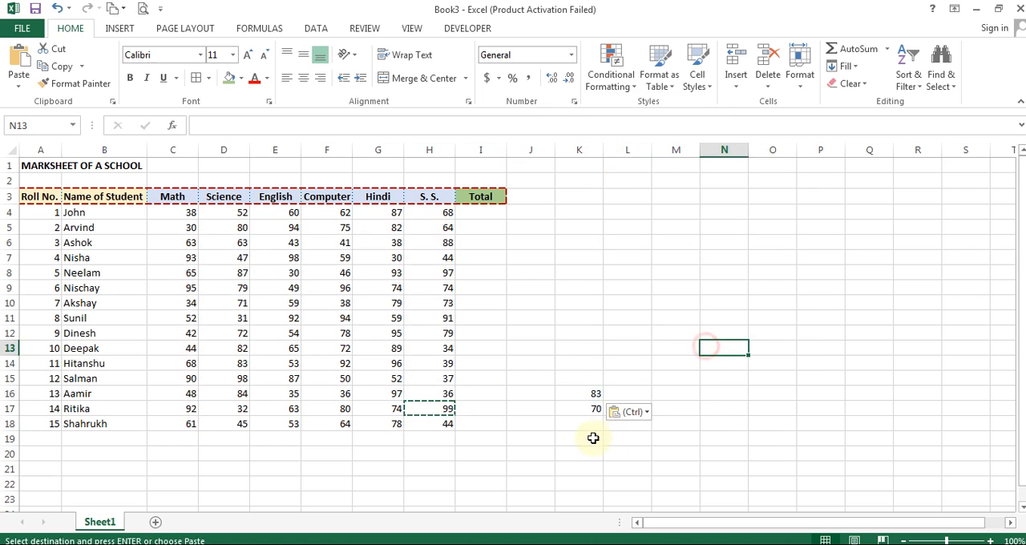
pyautogui.click(566, 418)
pyautogui.press('Escape')
pyautogui.click(580, 393)
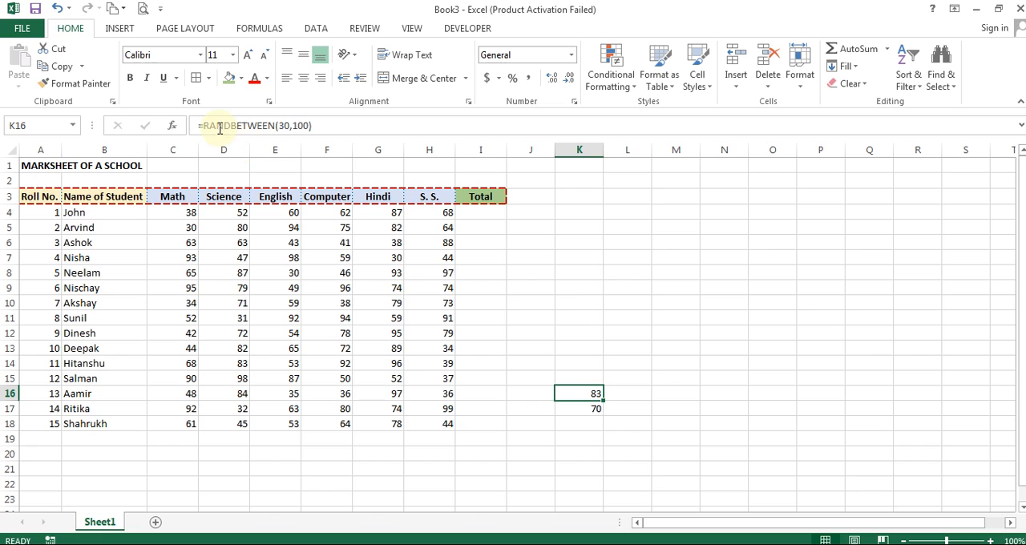
pyautogui.click(586, 411)
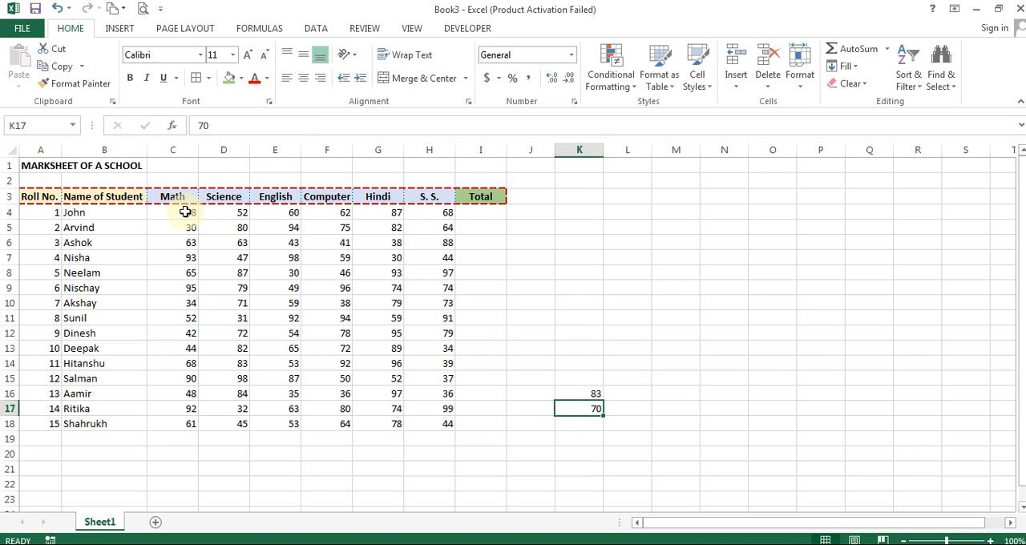
# - Recalculate the worksheet twice to regenerate the random marks in C4:H18
pyautogui.moveTo(173, 213); pyautogui.dragTo(449, 423)
pyautogui.click(489, 282)
pyautogui.press('F9')
pyautogui.press('F9')
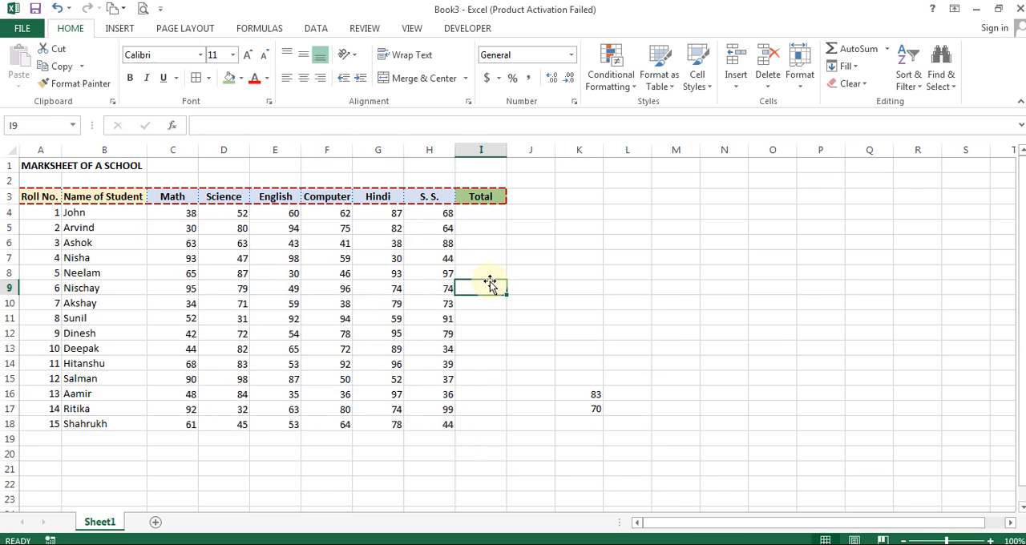
# - Copy all the marks in C4:H18 and paste them over themselves as values only
pyautogui.moveTo(189, 214); pyautogui.dragTo(432, 424)
pyautogui.click(64, 71)
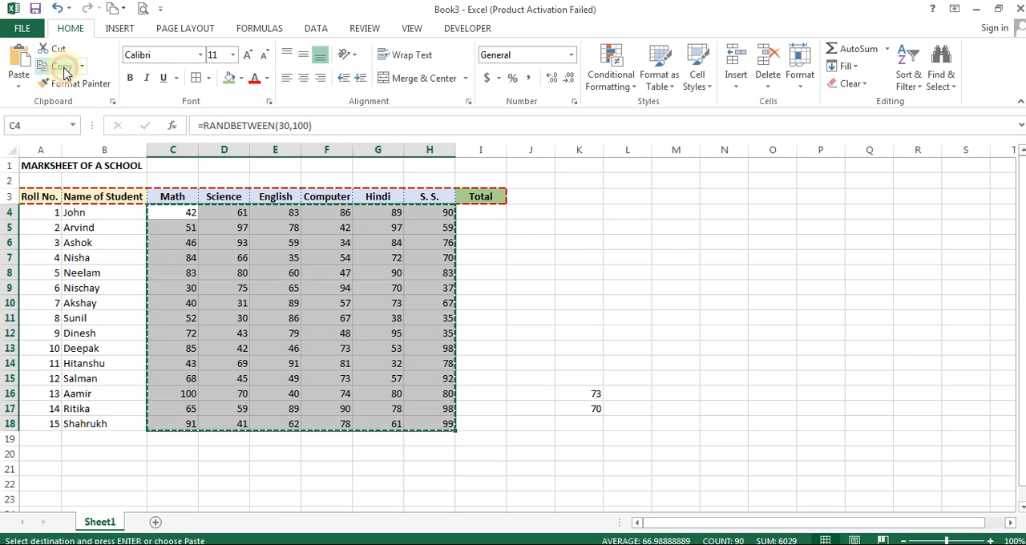
pyautogui.click(20, 90)
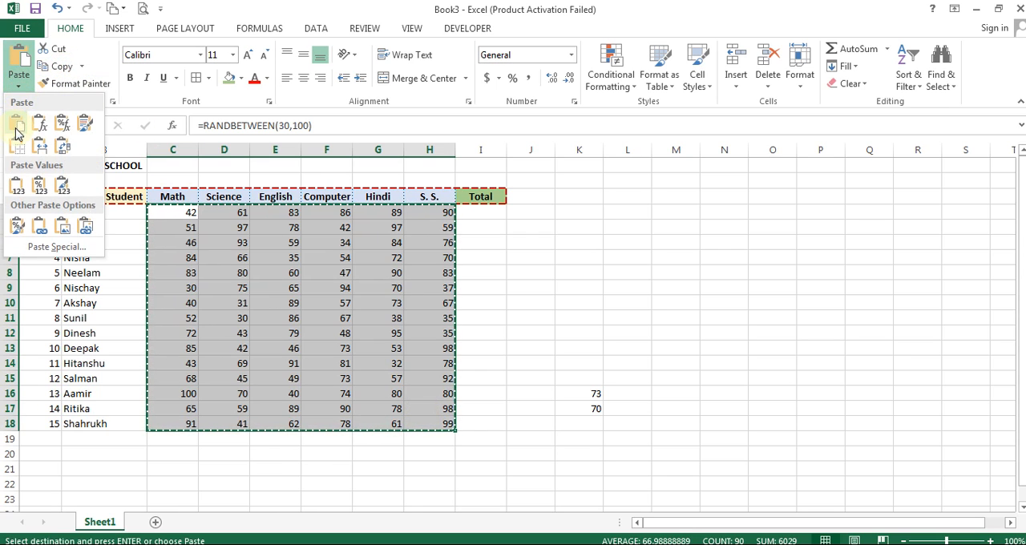
pyautogui.click(19, 186)
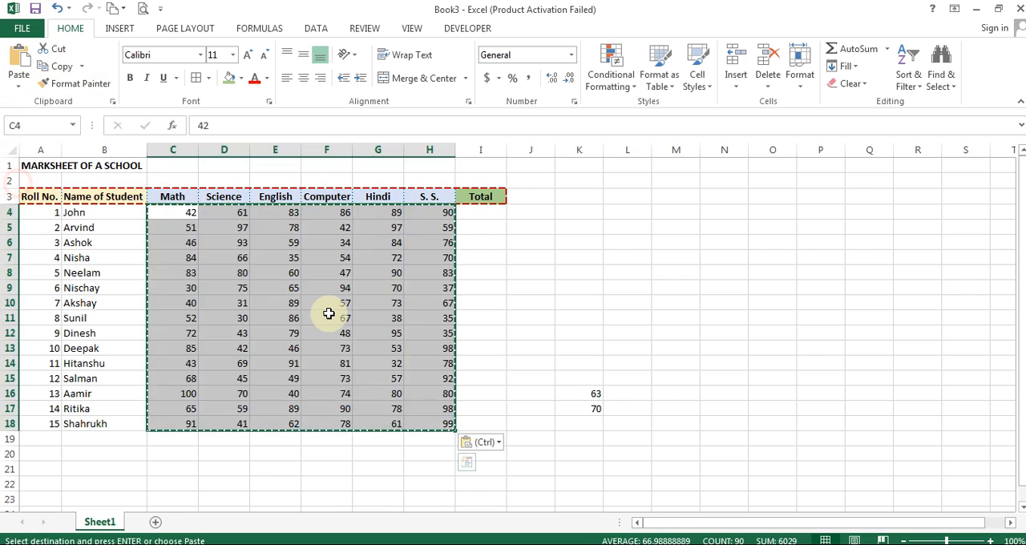
# - Check several cells across the subject columns to see whether they hold plain values instead of RANDBETWEEN formulas
pyautogui.click(332, 314)
pyautogui.click(189, 229)
pyautogui.click(192, 270)
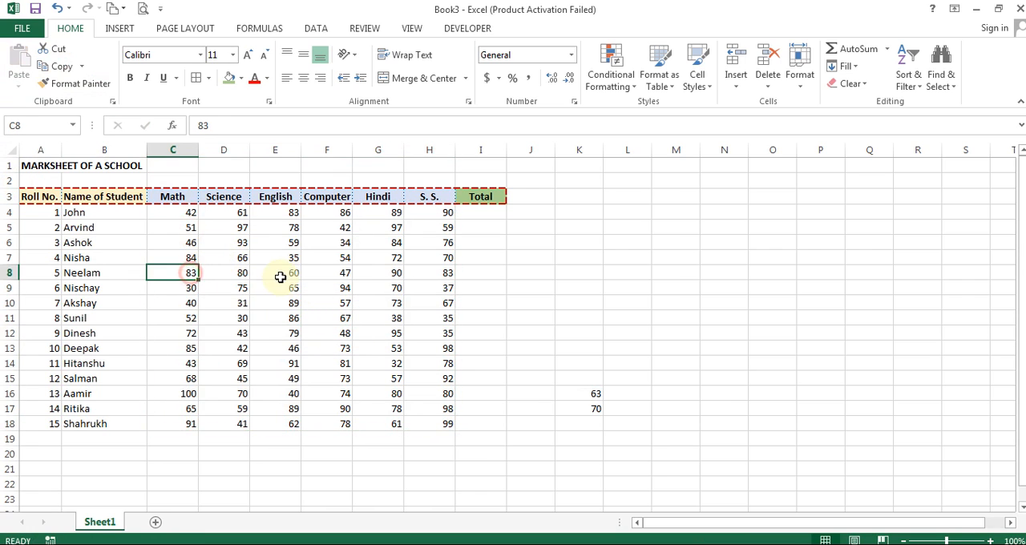
pyautogui.click(283, 225)
pyautogui.click(321, 290)
pyautogui.click(283, 337)
pyautogui.click(243, 372)
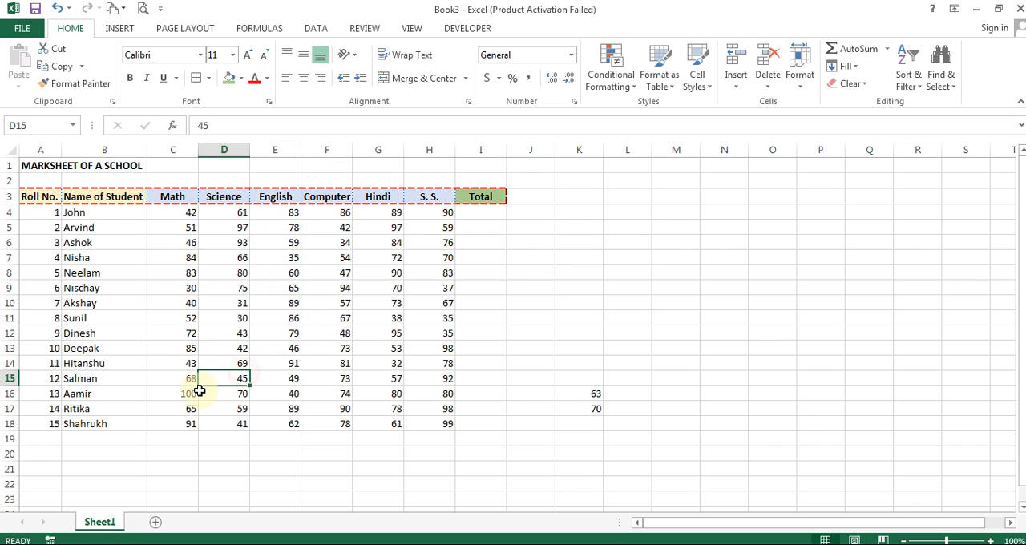
pyautogui.click(192, 392)
pyautogui.click(290, 390)
pyautogui.click(397, 302)
pyautogui.click(428, 353)
pyautogui.click(591, 305)
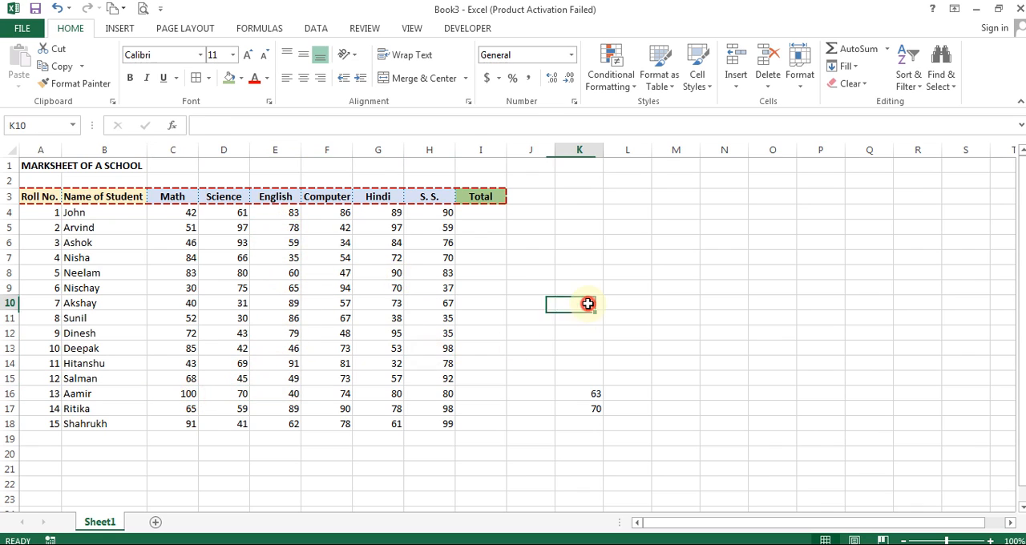
# - Clear the leftover test copies beside the table by emptying J14:L17
pyautogui.click(531, 392)
pyautogui.moveTo(527, 367); pyautogui.dragTo(604, 414)
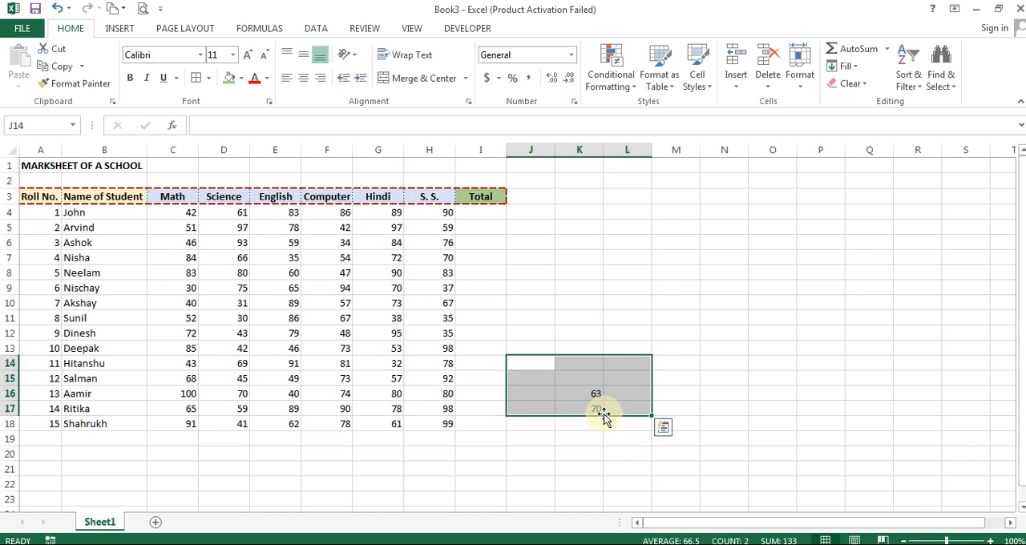
pyautogui.click(533, 227)
# - Total the first student's marks in I4 with an AutoSum of C4:H4
pyautogui.moveTo(189, 217); pyautogui.dragTo(423, 418)
pyautogui.click(490, 212)
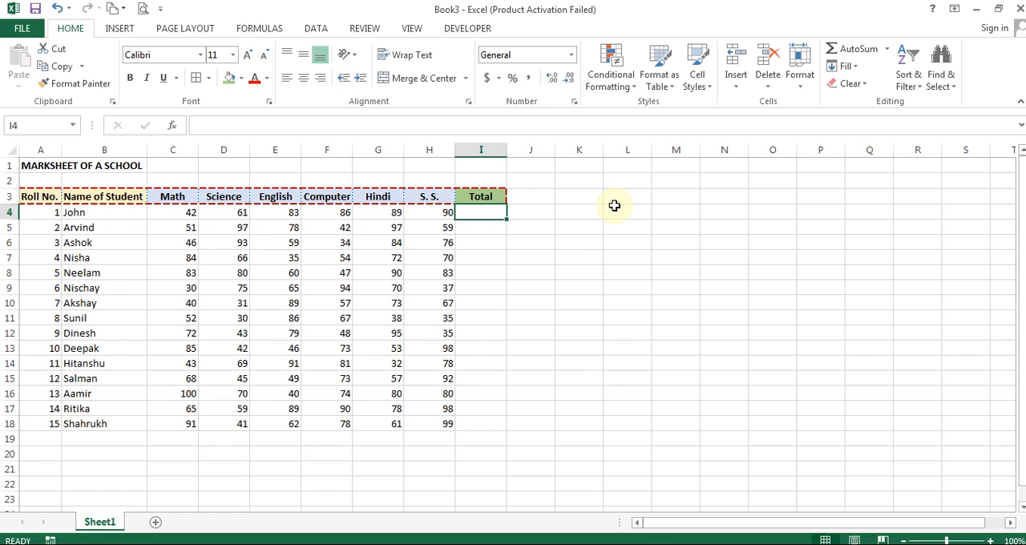
pyautogui.click(888, 50)
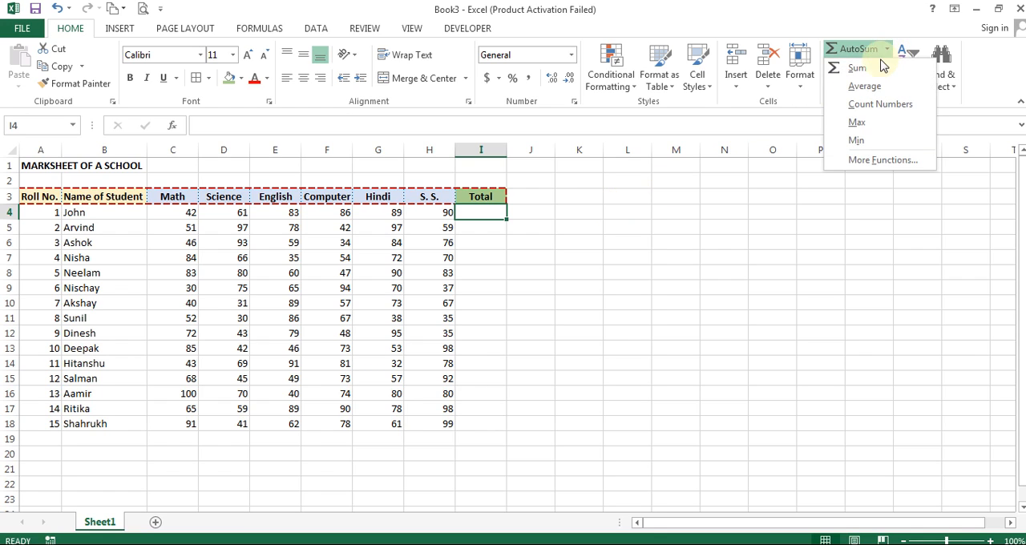
pyautogui.click(859, 69)
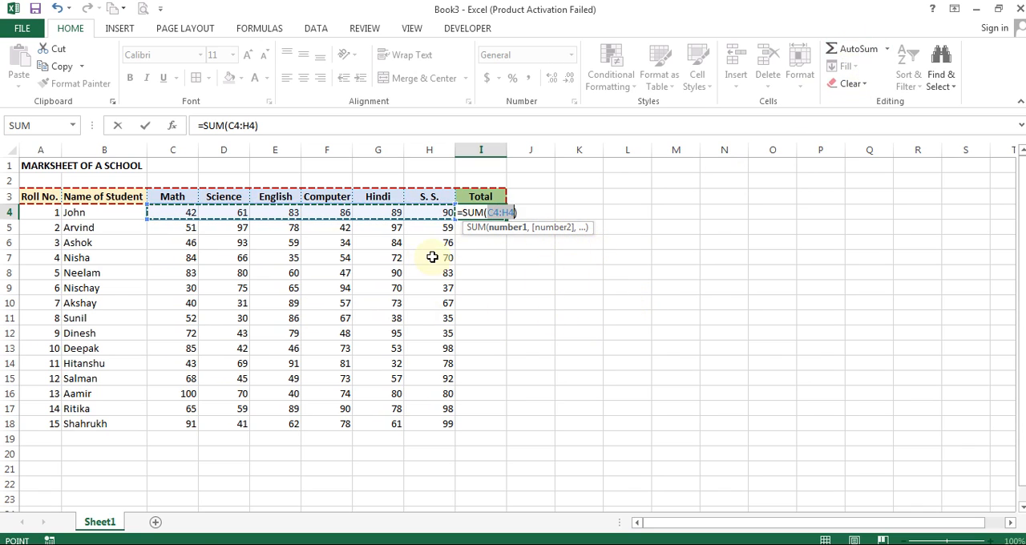
pyautogui.press('Return')
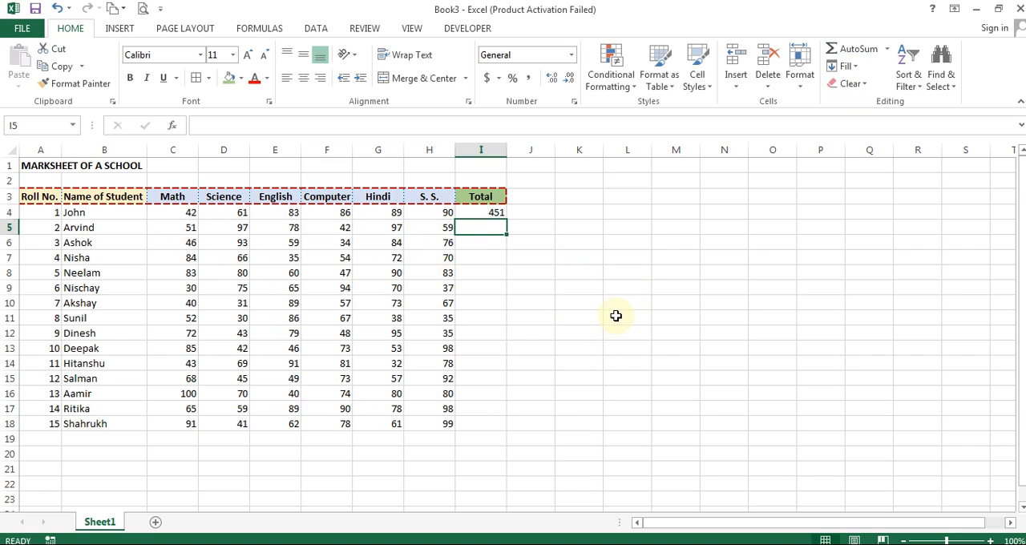
# - Enter a manually written SUM formula over C5:H5 in I5 for the second student's total
pyautogui.write('=sum')
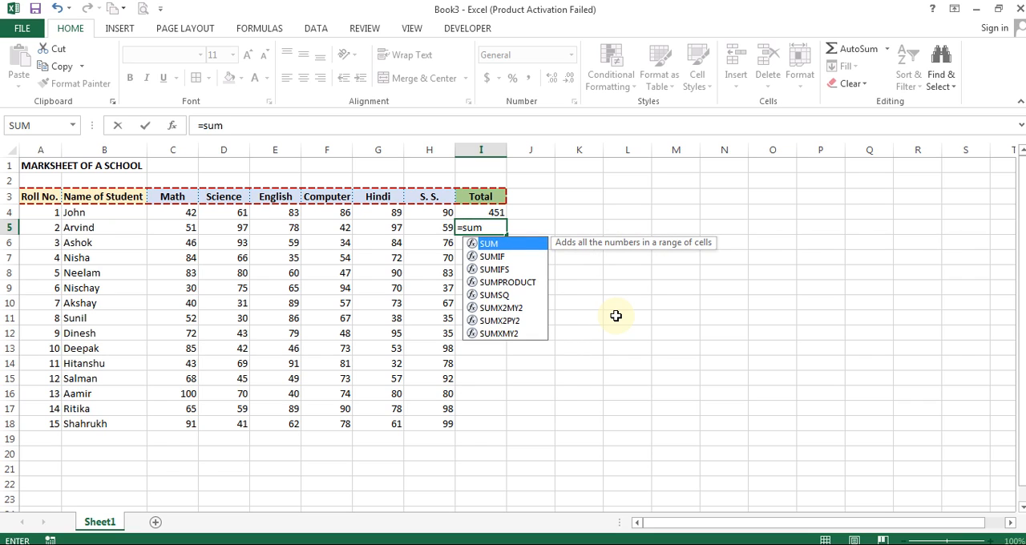
pyautogui.write('(')
pyautogui.moveTo(178, 227); pyautogui.dragTo(418, 226)
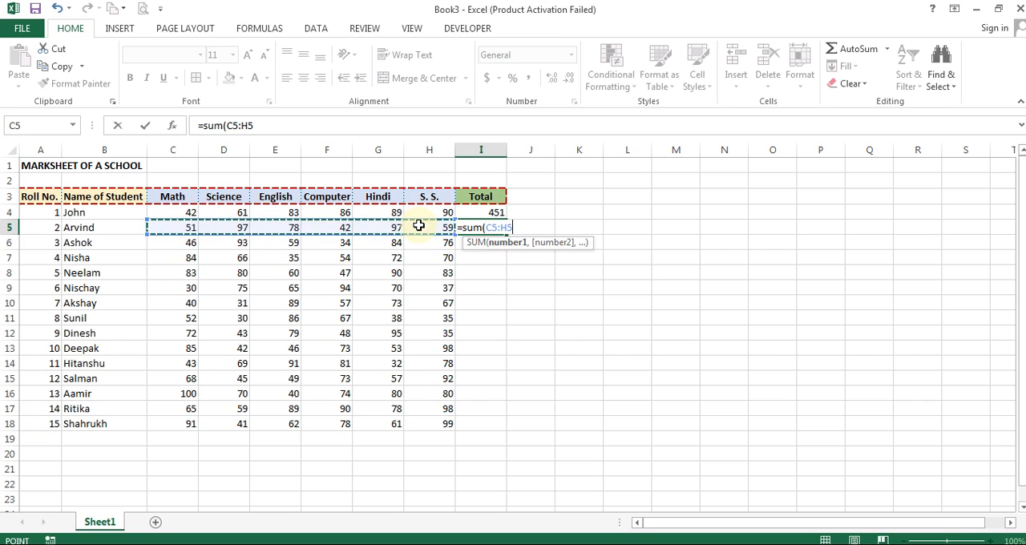
pyautogui.press('Return')
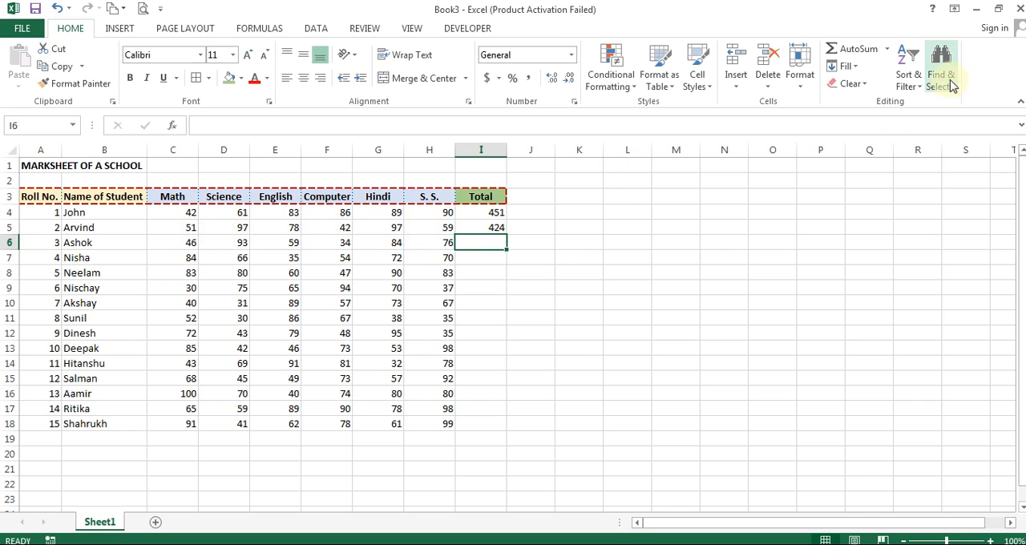
# - Insert an AutoSum in I6 and change its range to C6:H6 for the third student's total
pyautogui.click(850, 49)
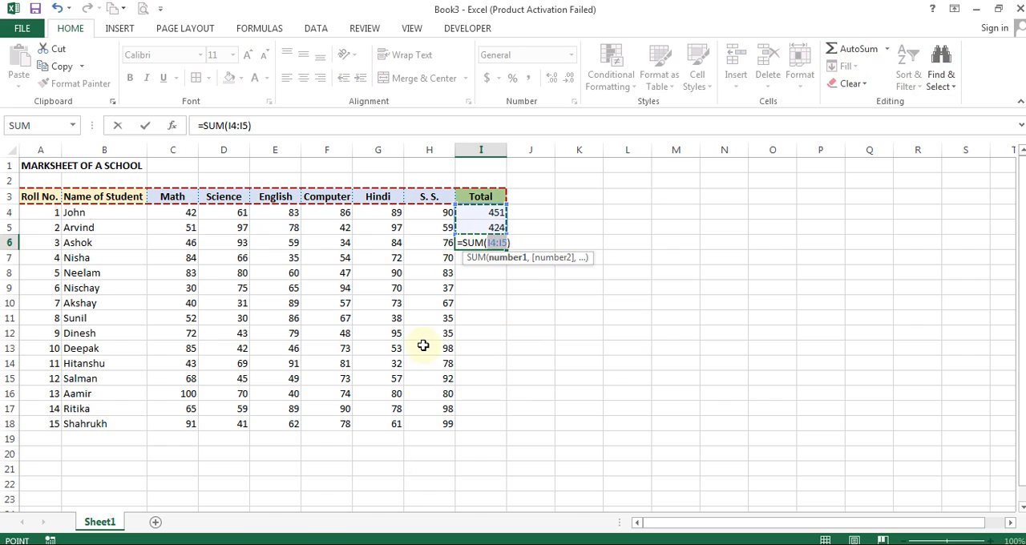
pyautogui.moveTo(437, 242); pyautogui.dragTo(193, 243)
pyautogui.press('Return')
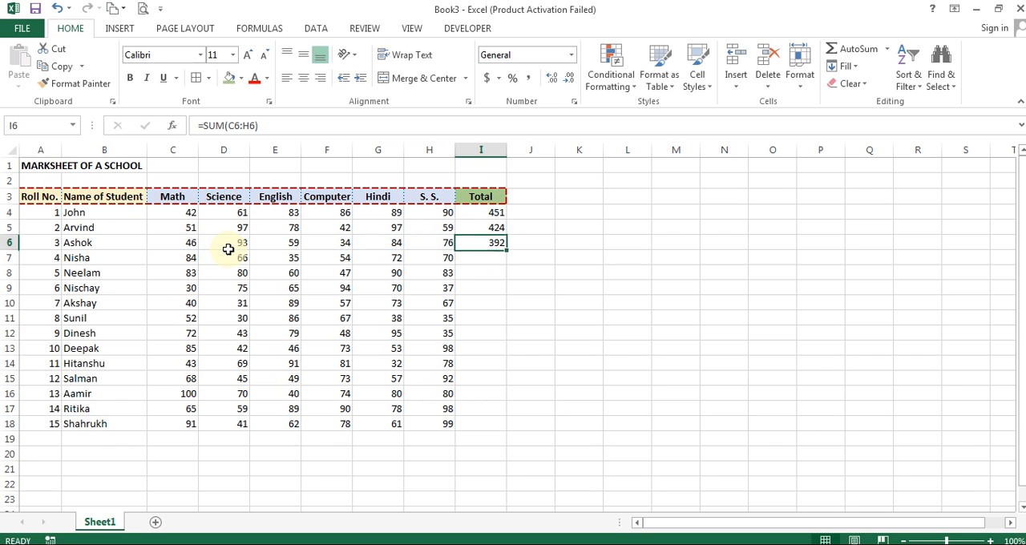
# - Clear the totals in I5:I6, keeping only the formula in I4
pyautogui.moveTo(481, 225); pyautogui.dragTo(484, 238)
pyautogui.press('Delete')
pyautogui.press('Up')
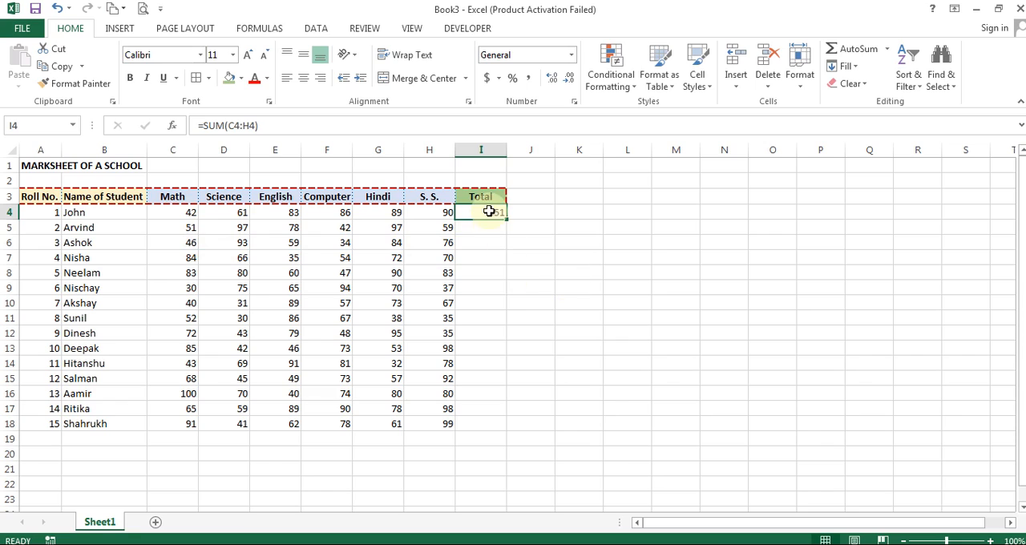
# - Fill the SUM formula from I4 down the Total column to I18
pyautogui.click(490, 285)
pyautogui.click(483, 213)
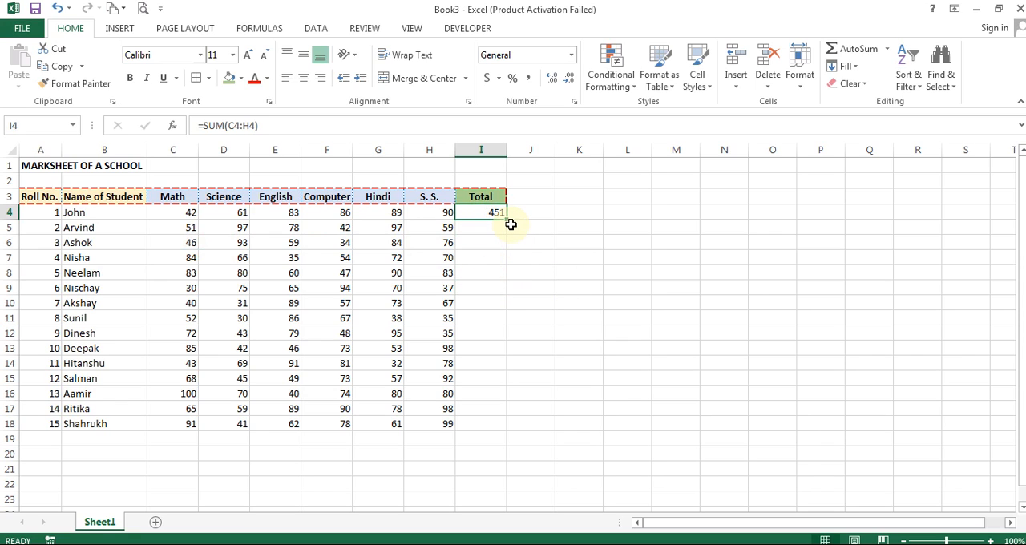
pyautogui.moveTo(508, 219); pyautogui.dragTo(494, 424)
pyautogui.click(543, 260)
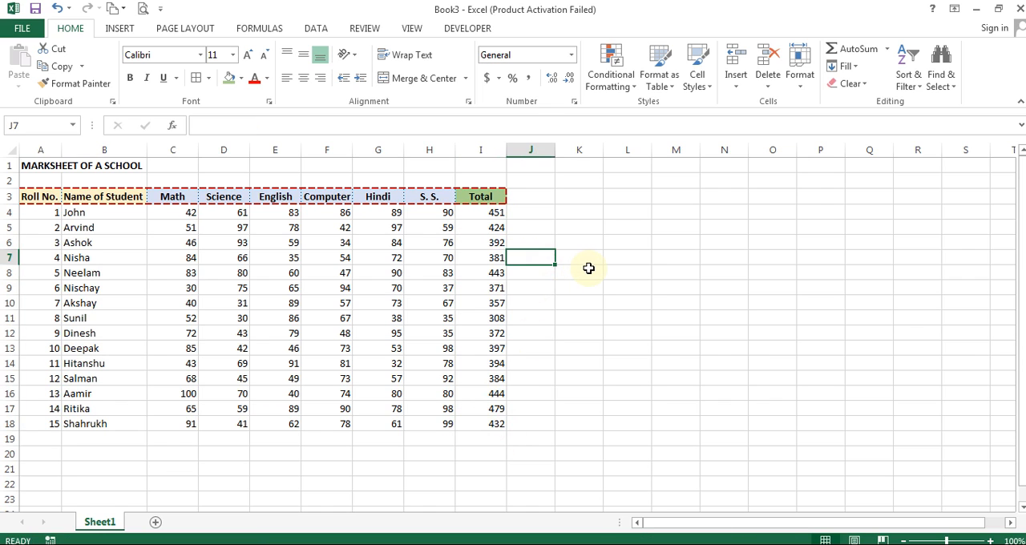
# - Inspect the SUM formulas in several Total cells from I4 to I18 to check their row references
pyautogui.click(479, 212)
pyautogui.doubleClick(485, 214)
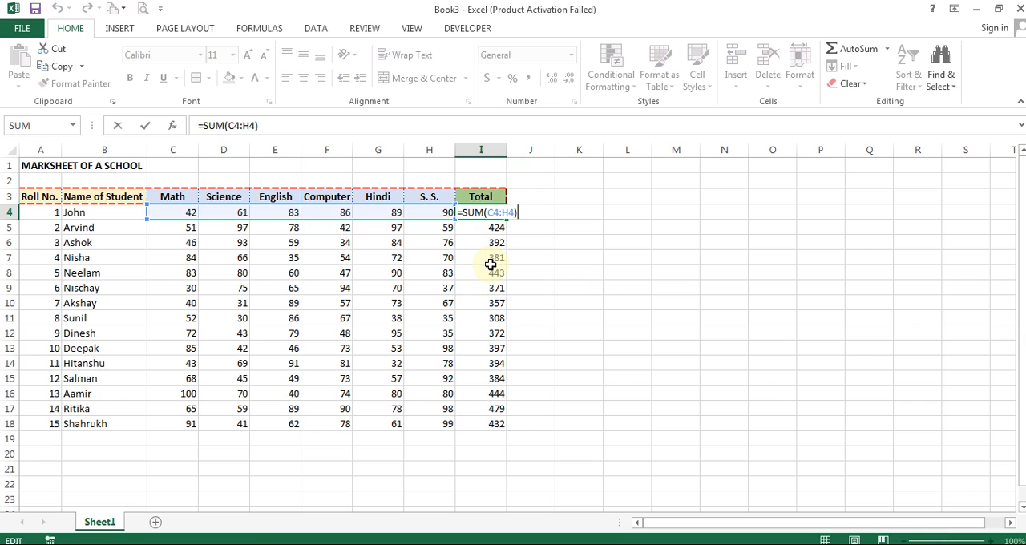
pyautogui.click(496, 275)
pyautogui.doubleClick(496, 275)
pyautogui.click(481, 319)
pyautogui.doubleClick(481, 319)
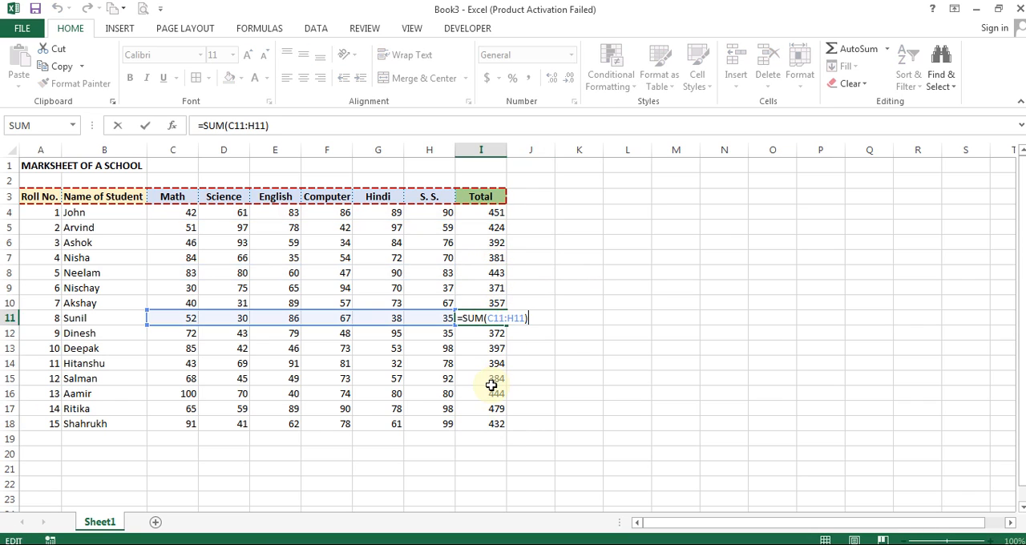
pyautogui.click(498, 385)
pyautogui.doubleClick(497, 386)
pyautogui.click(489, 423)
pyautogui.doubleClick(489, 423)
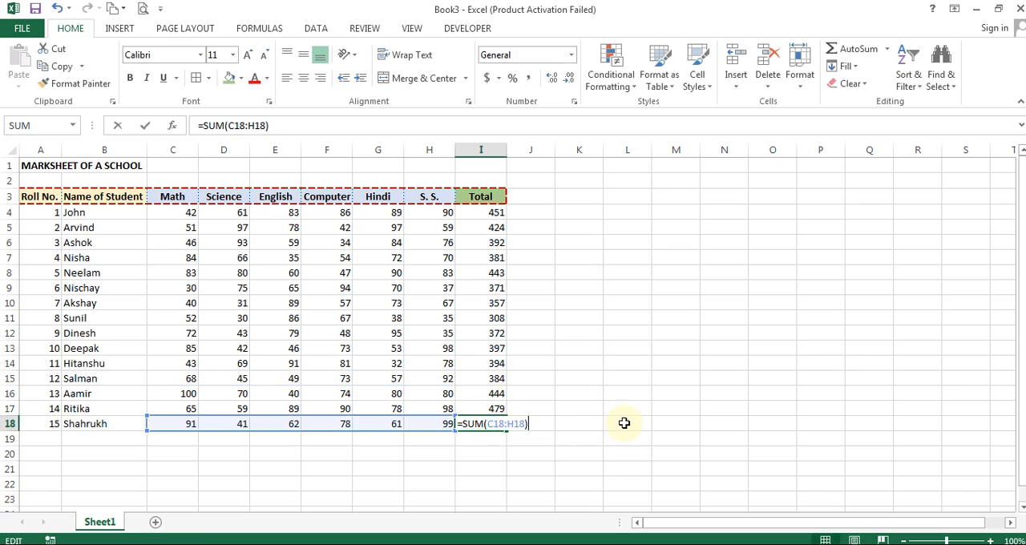
pyautogui.press('Escape')
# - Enter the labels Maximum, Minimum and Average in B20, B21 and B22 below the students' names
pyautogui.click(483, 198)
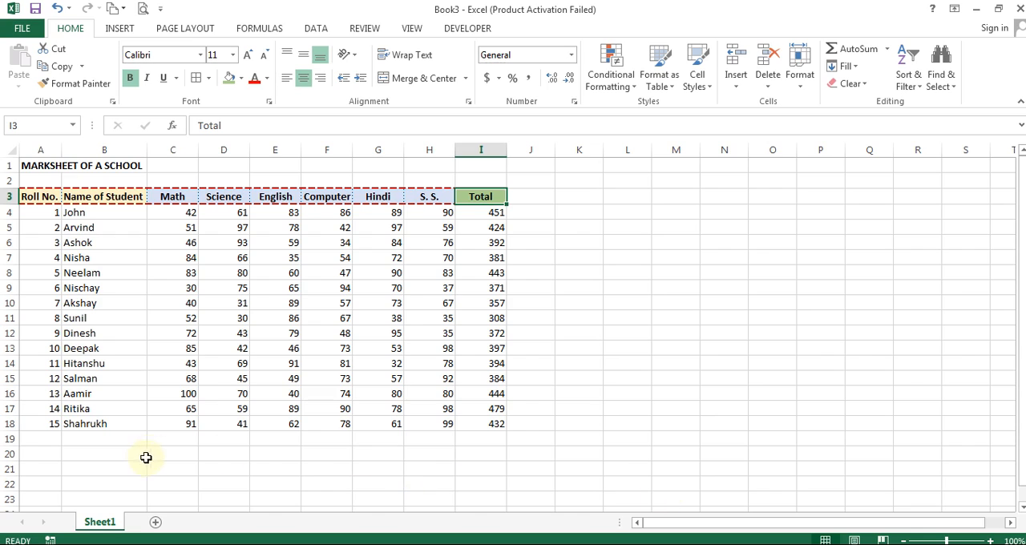
pyautogui.click(104, 452)
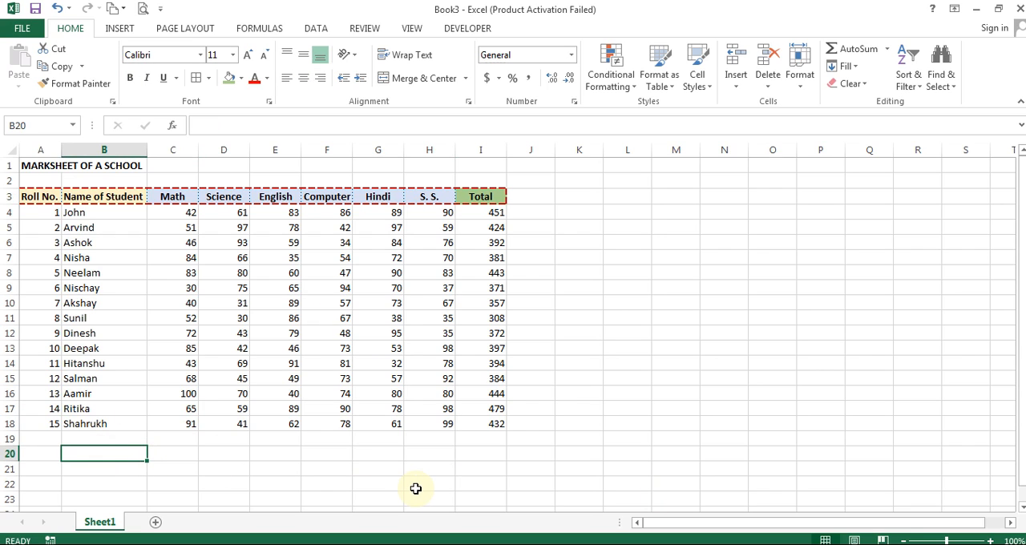
pyautogui.write('Maximum')
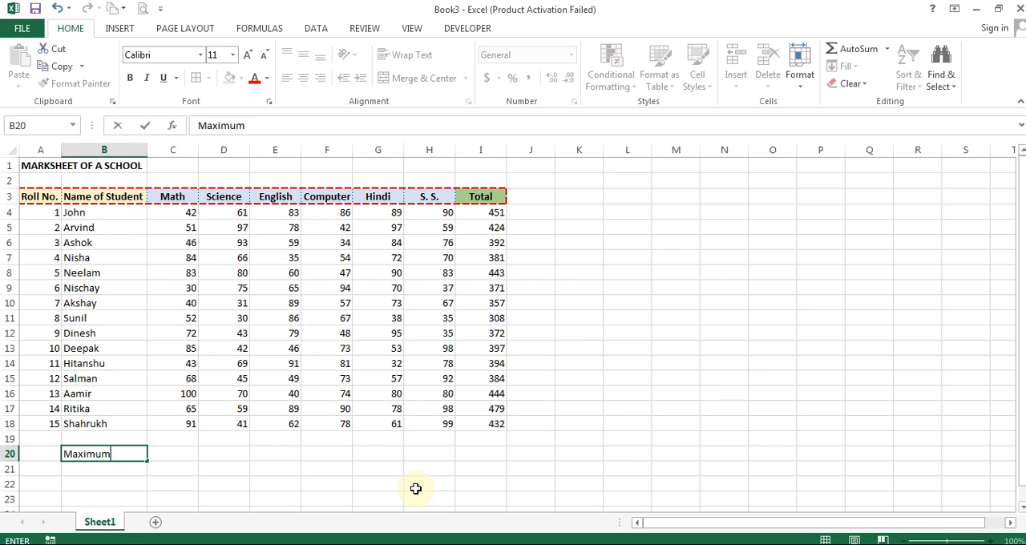
pyautogui.press('Return')
pyautogui.write('Min')
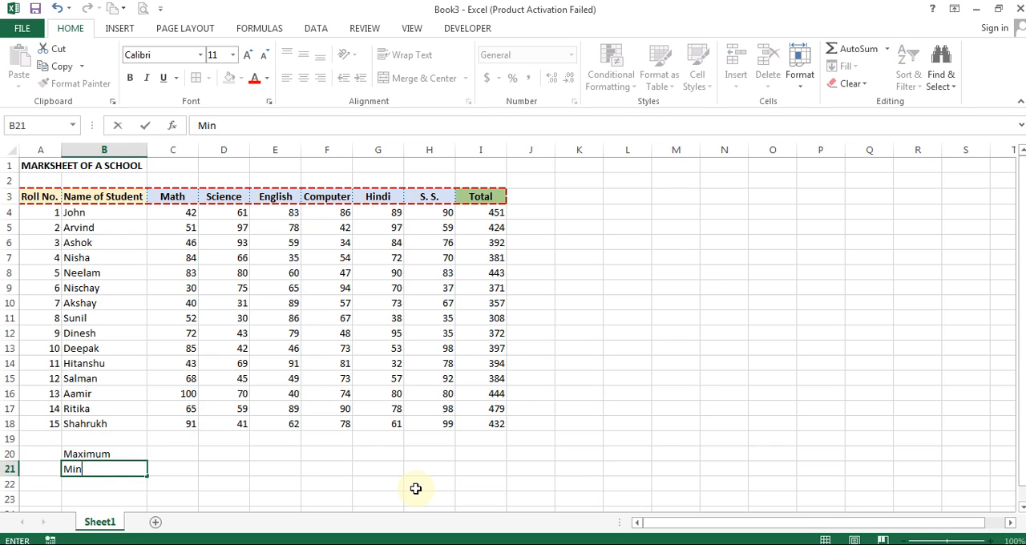
pyautogui.write('imum')
pyautogui.press('Return')
pyautogui.write('Averag')
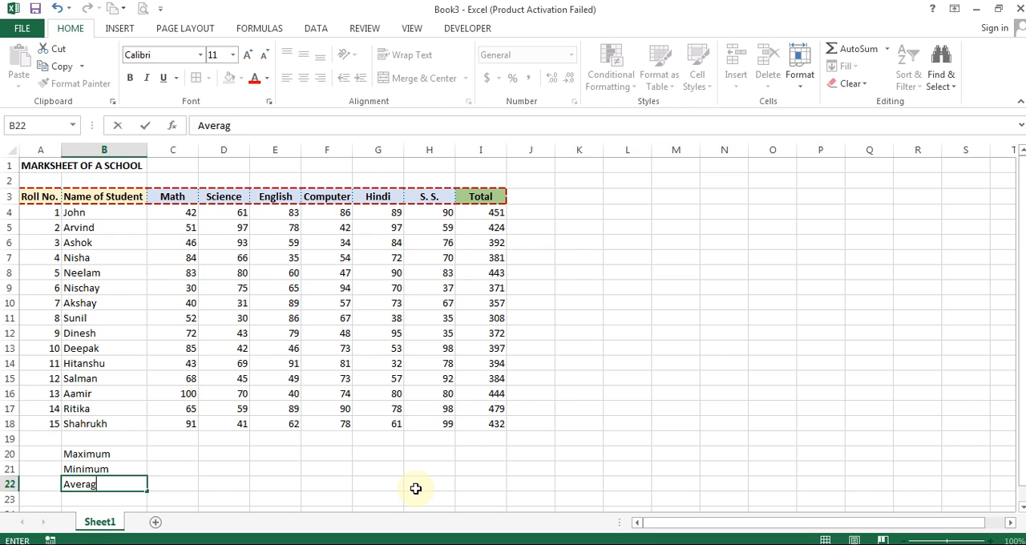
pyautogui.write('e')
pyautogui.press('Return')
# - Calculate the highest Math mark in C20 with the MAX function over C4:C19
pyautogui.press('Up')
pyautogui.press('Up')
pyautogui.press('Up')
pyautogui.press('Right')
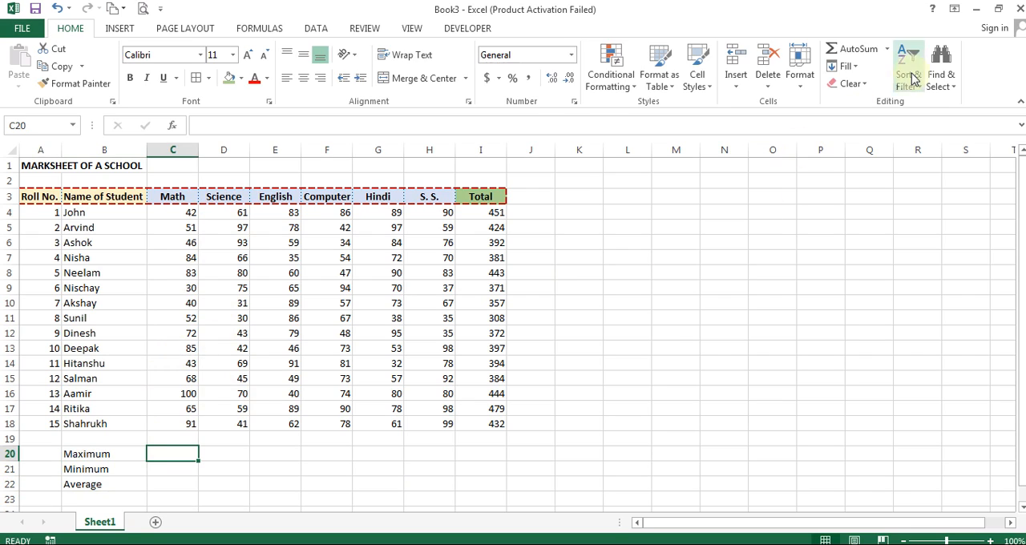
pyautogui.click(888, 48)
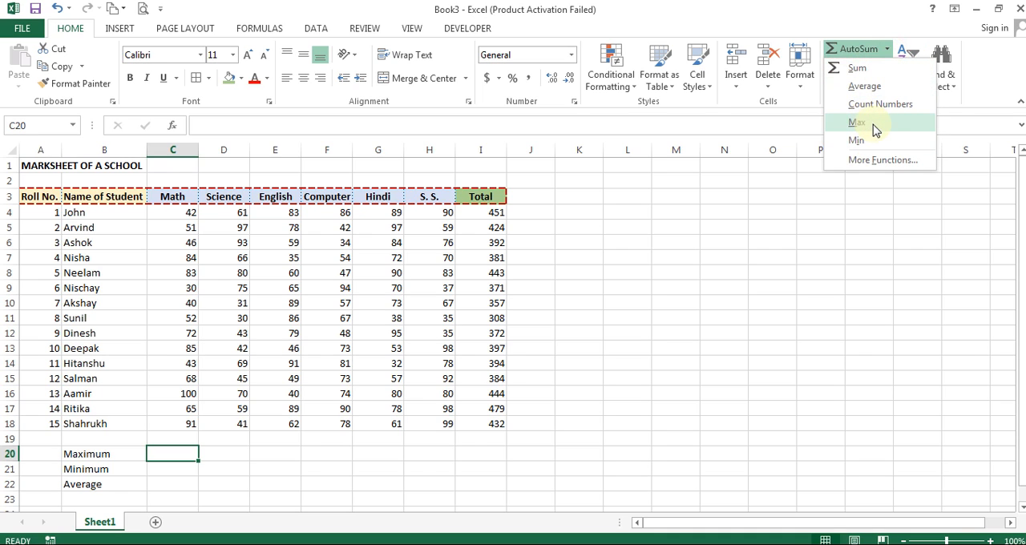
pyautogui.click(863, 128)
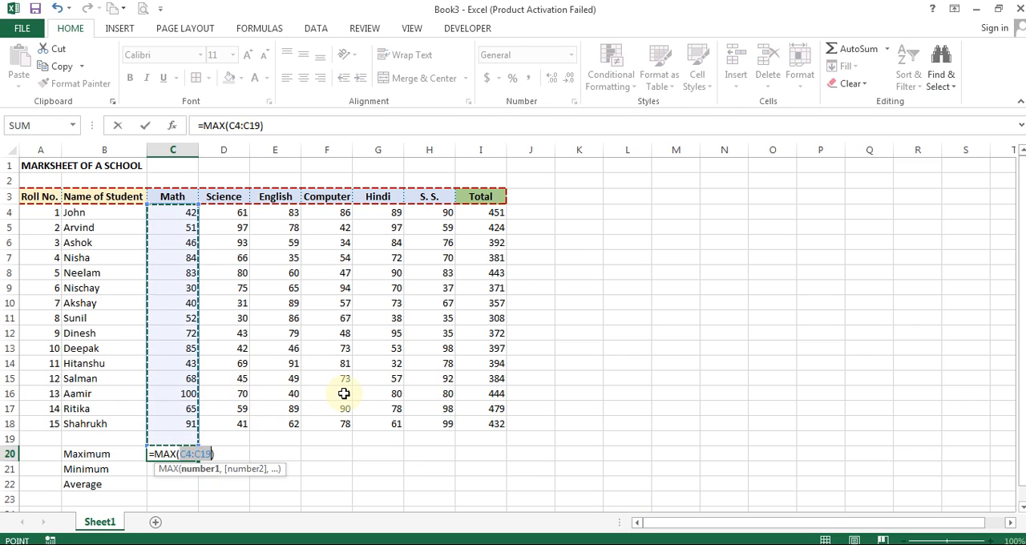
pyautogui.press('Return')
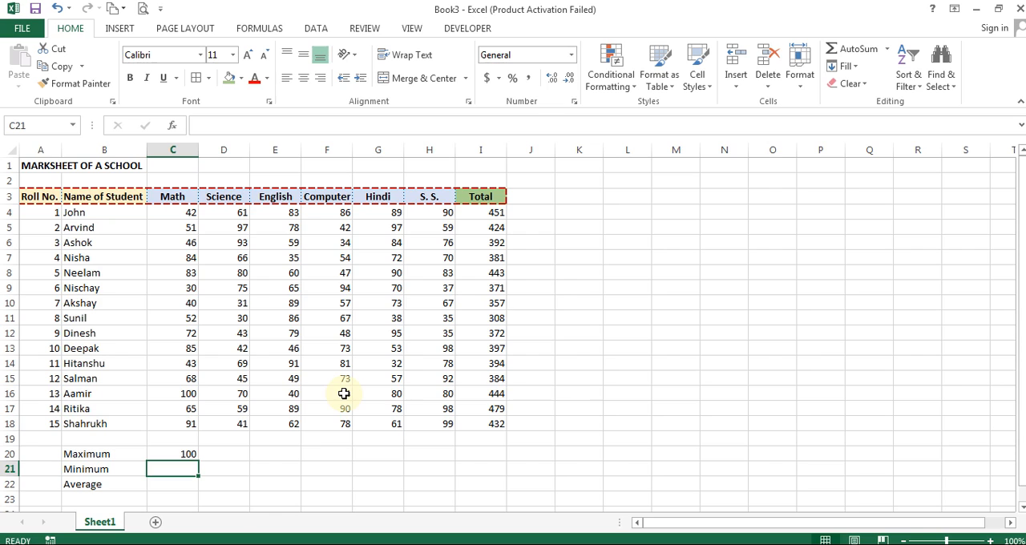
# - Calculate the lowest Math mark in C21 with the MIN function over C4:C18
pyautogui.click(886, 49)
pyautogui.click(872, 138)
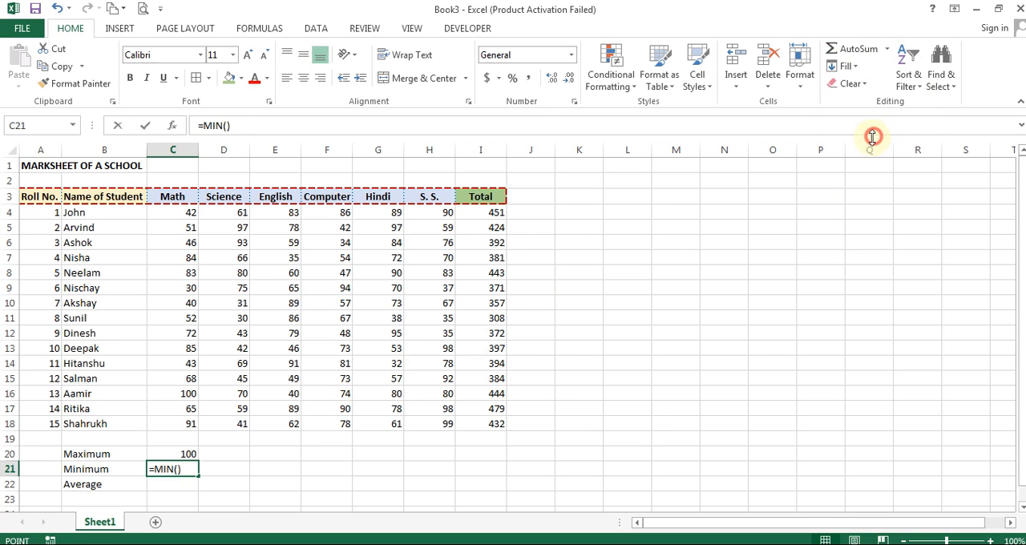
pyautogui.press('Up')
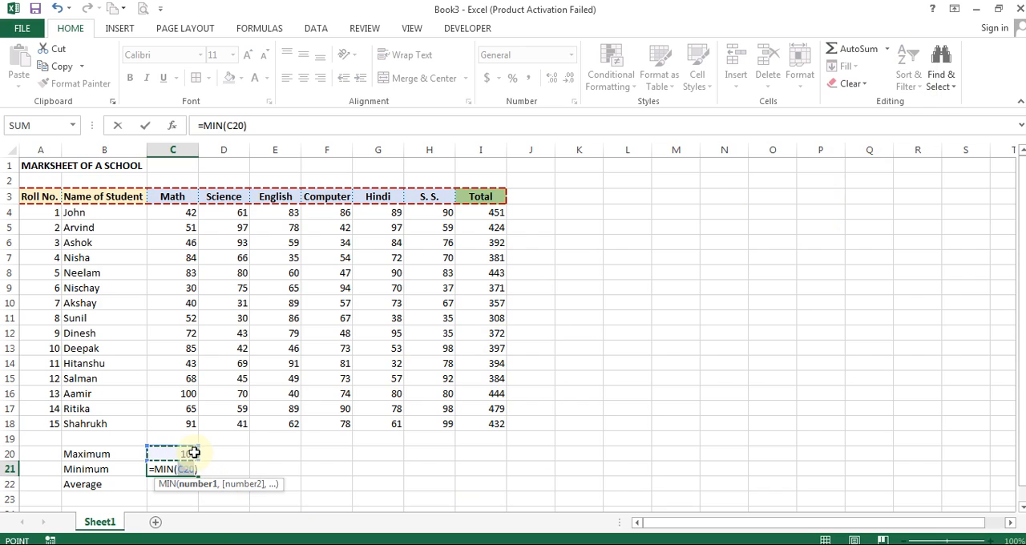
pyautogui.click(186, 208)
pyautogui.moveTo(186, 208); pyautogui.dragTo(189, 423)
pyautogui.press('Return')
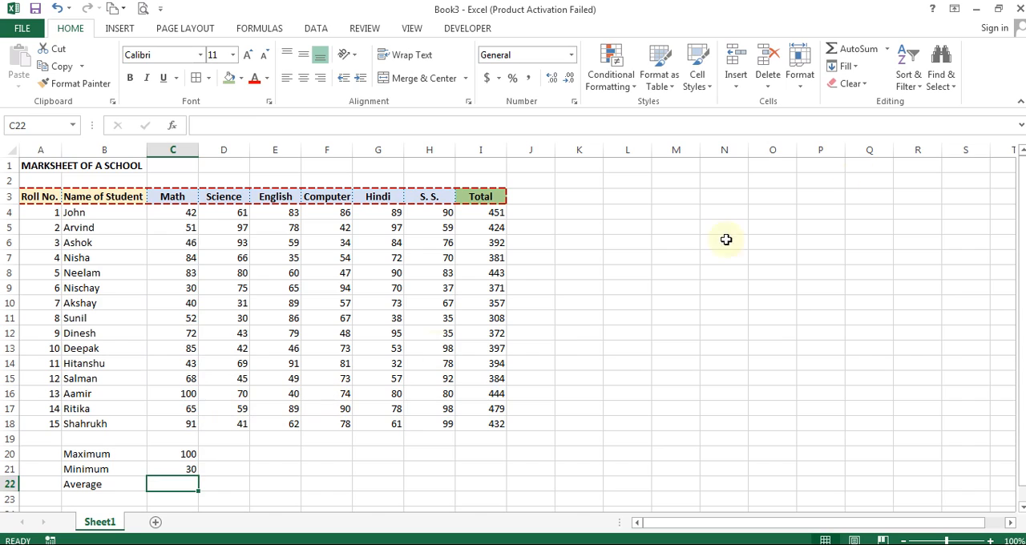
# - Calculate the mean Math mark in C22 with the AVERAGE function over C4:C18
pyautogui.click(887, 49)
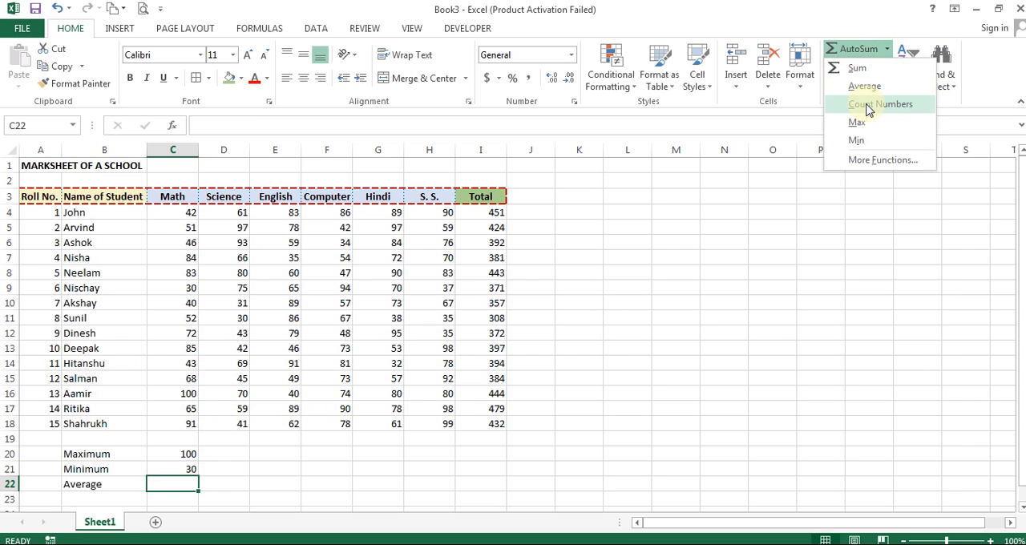
pyautogui.click(864, 86)
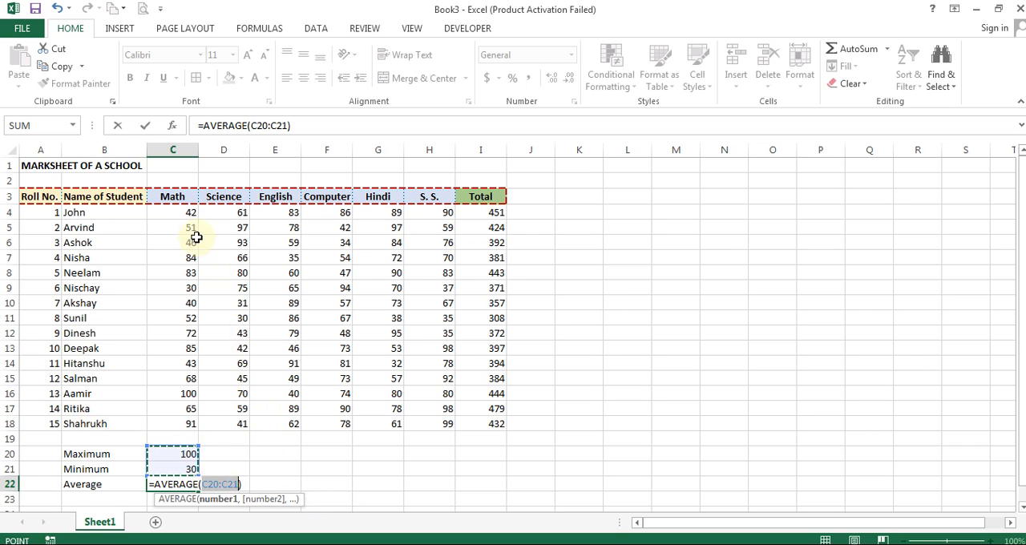
pyautogui.moveTo(182, 212); pyautogui.dragTo(181, 423)
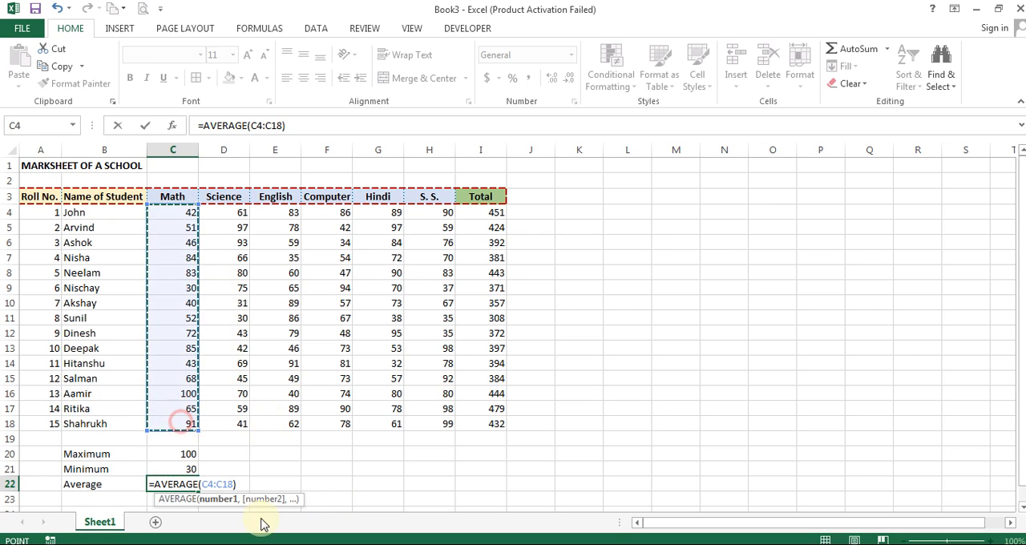
pyautogui.hotkey('ctrl', 'Return')
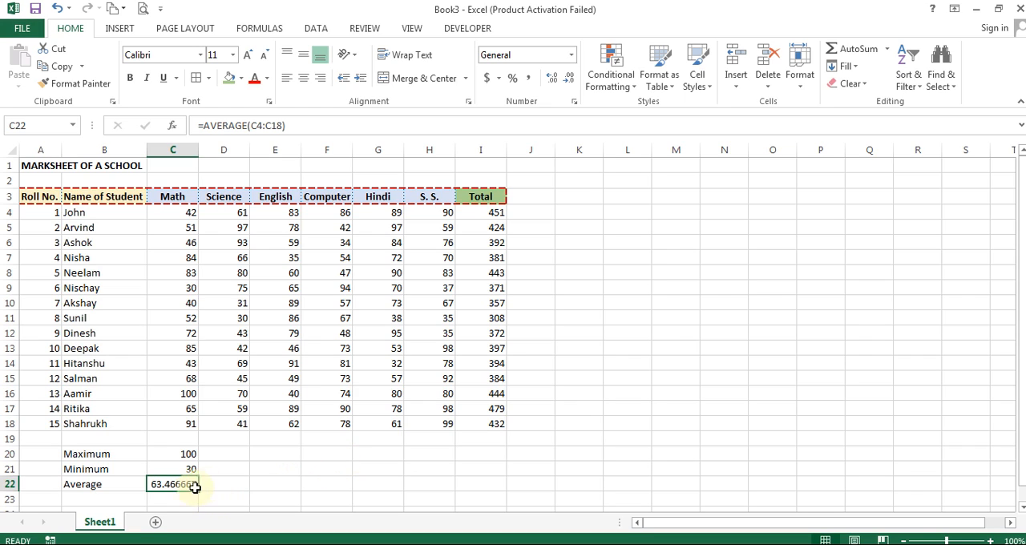
# - Show the Math average with two decimals and fill the Maximum, Minimum and Average formulas across to column H
pyautogui.click(571, 83)
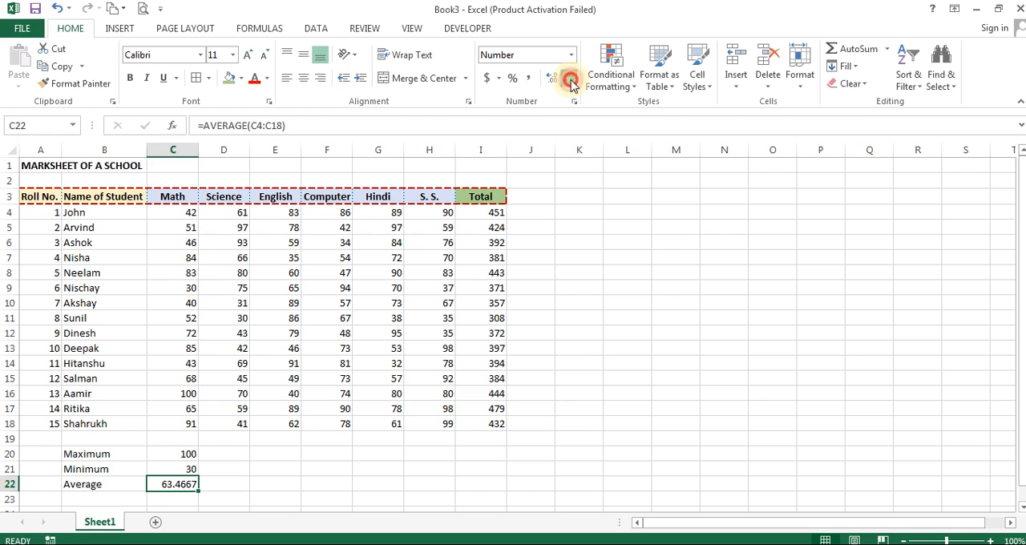
pyautogui.click(571, 84)
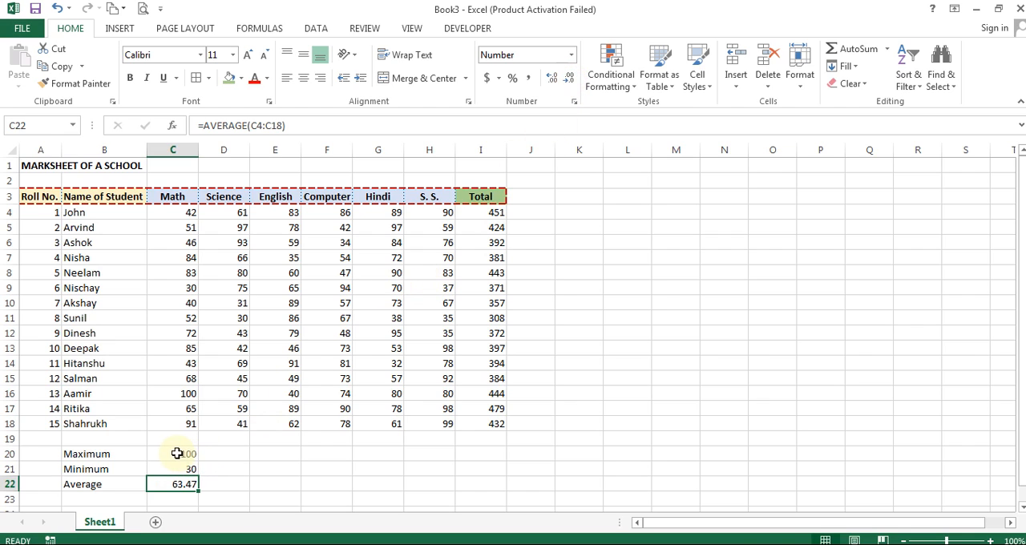
pyautogui.moveTo(177, 453); pyautogui.dragTo(465, 480)
pyautogui.click(574, 443)
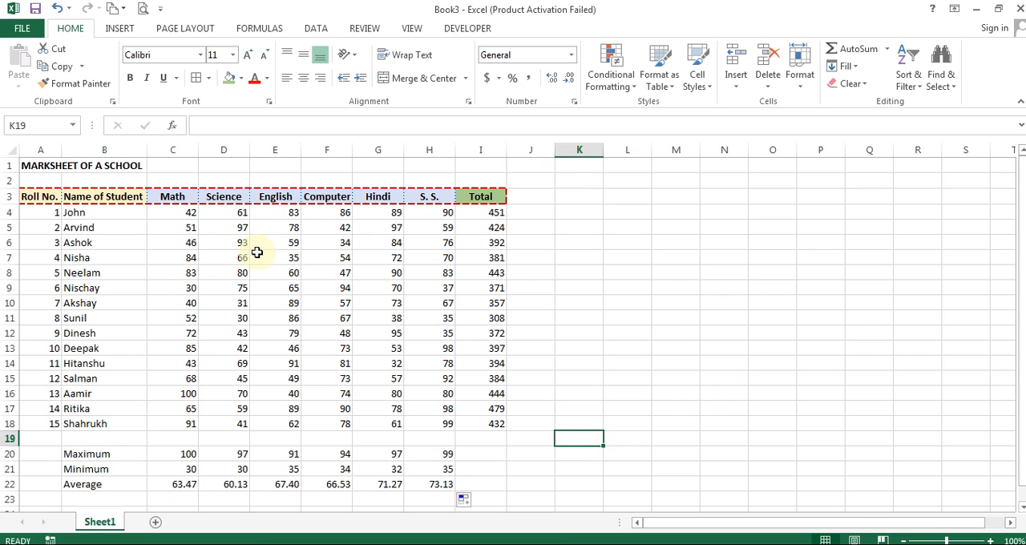
# - Center the roll numbers, the marks and totals in C4:I18, and the summary values in C20:H22
pyautogui.moveTo(54, 221); pyautogui.dragTo(28, 428)
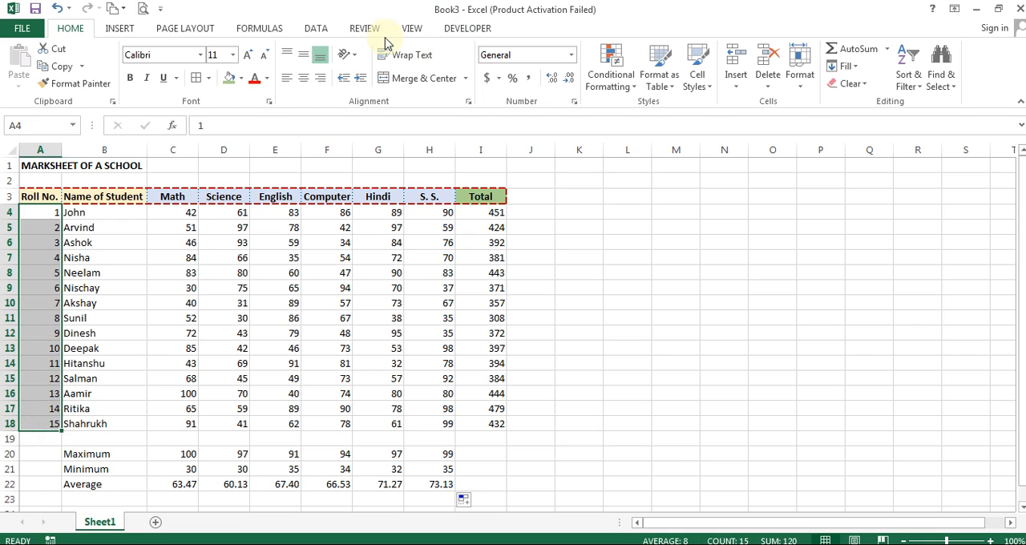
pyautogui.click(303, 79)
pyautogui.moveTo(178, 217); pyautogui.dragTo(481, 423)
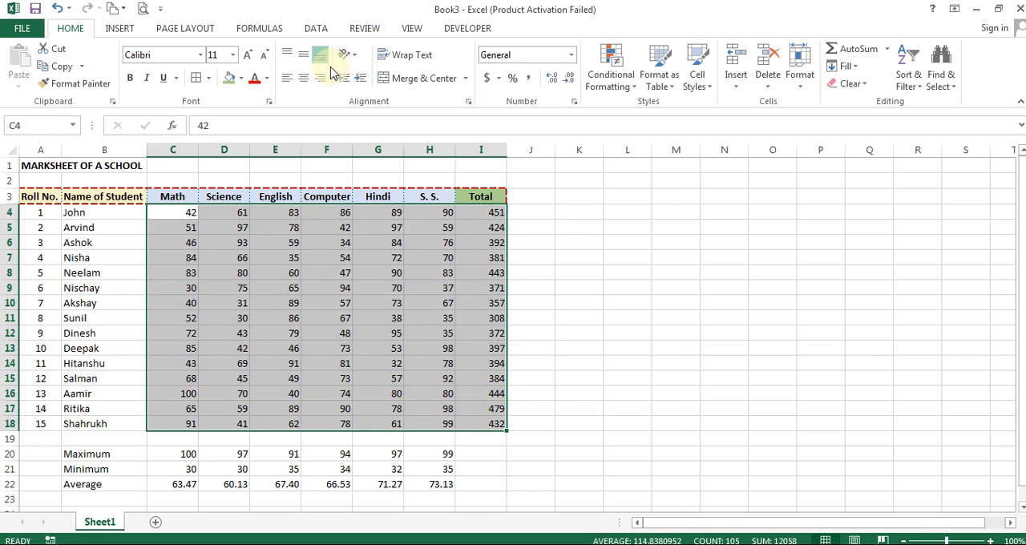
pyautogui.click(303, 77)
pyautogui.moveTo(186, 457); pyautogui.dragTo(440, 484)
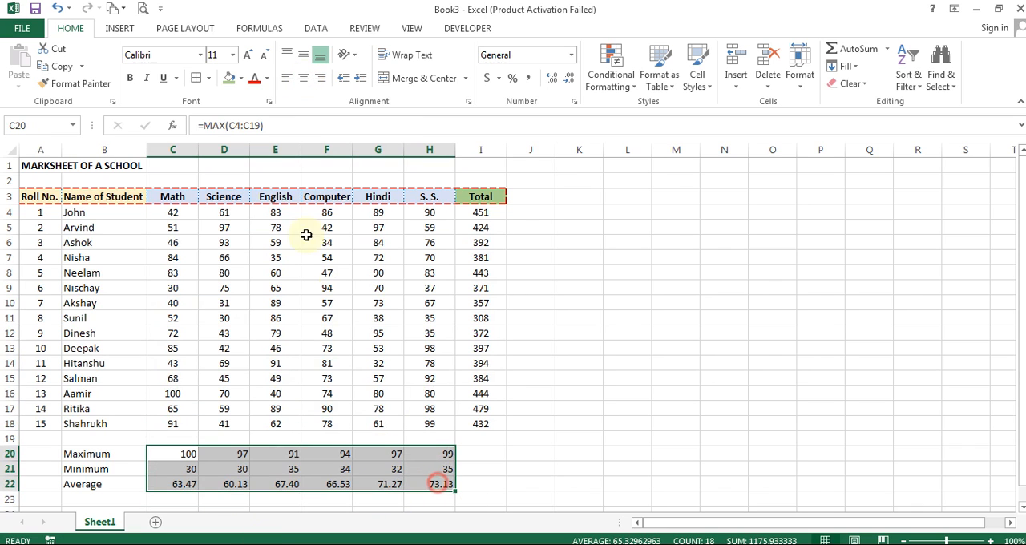
pyautogui.click(303, 78)
pyautogui.click(525, 276)
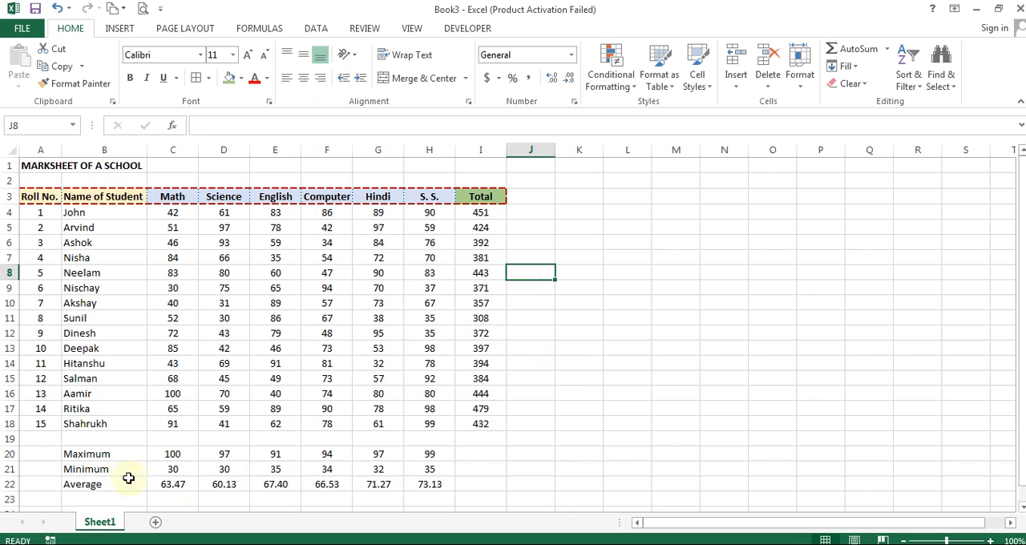
# - Inspect the Maximum and Average formulas in C20, C22, D22 and H22 and the marks range C4:H18
pyautogui.click(77, 455)
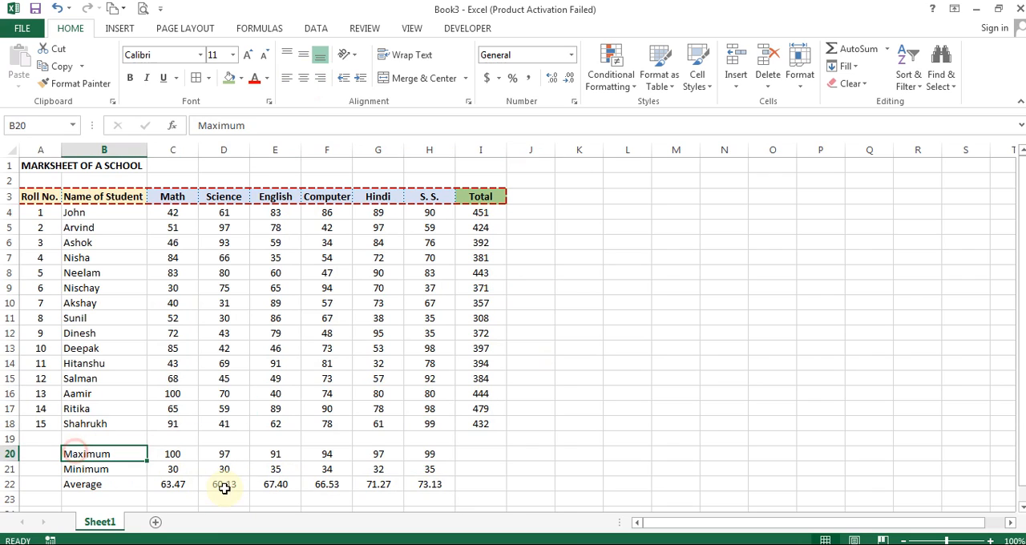
pyautogui.click(157, 486)
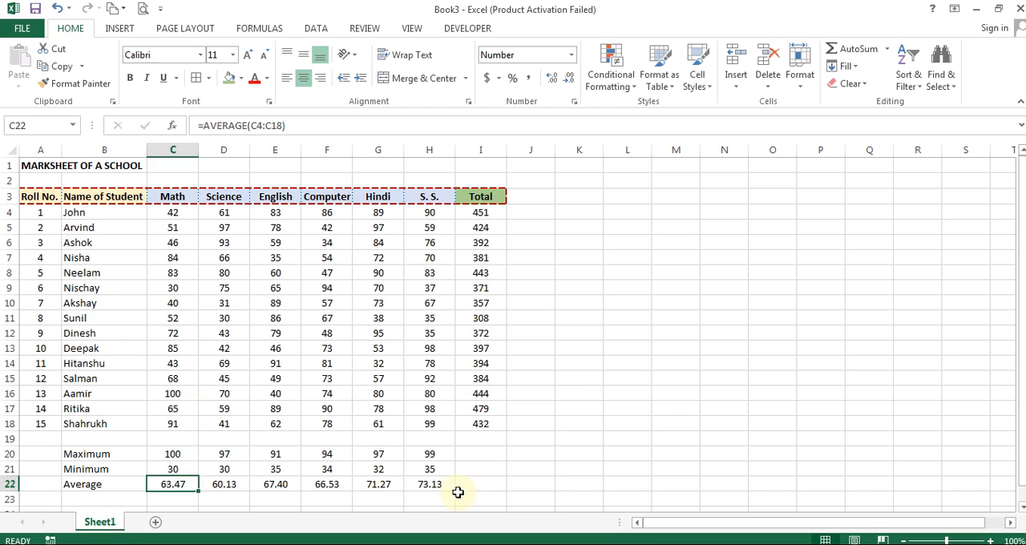
pyautogui.click(426, 485)
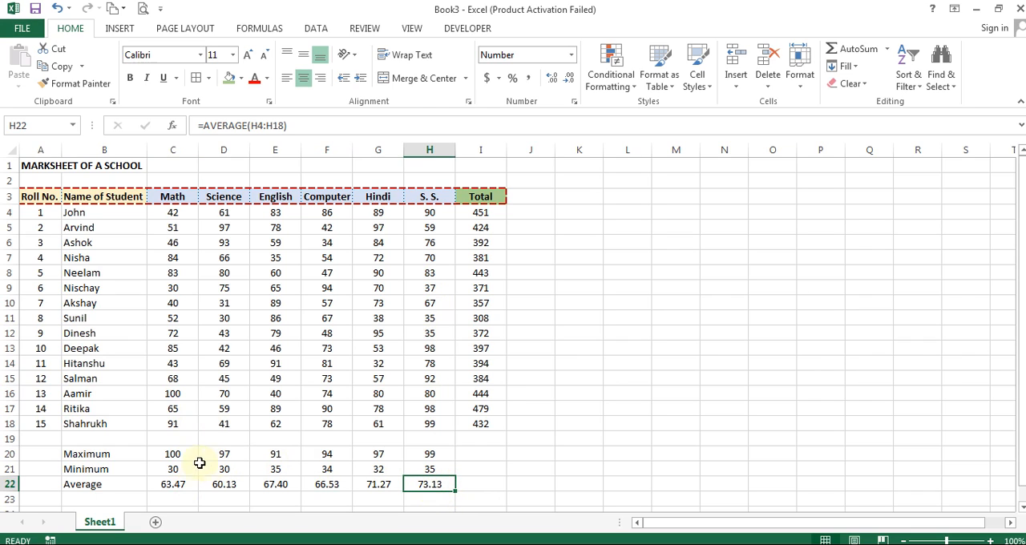
pyautogui.click(166, 457)
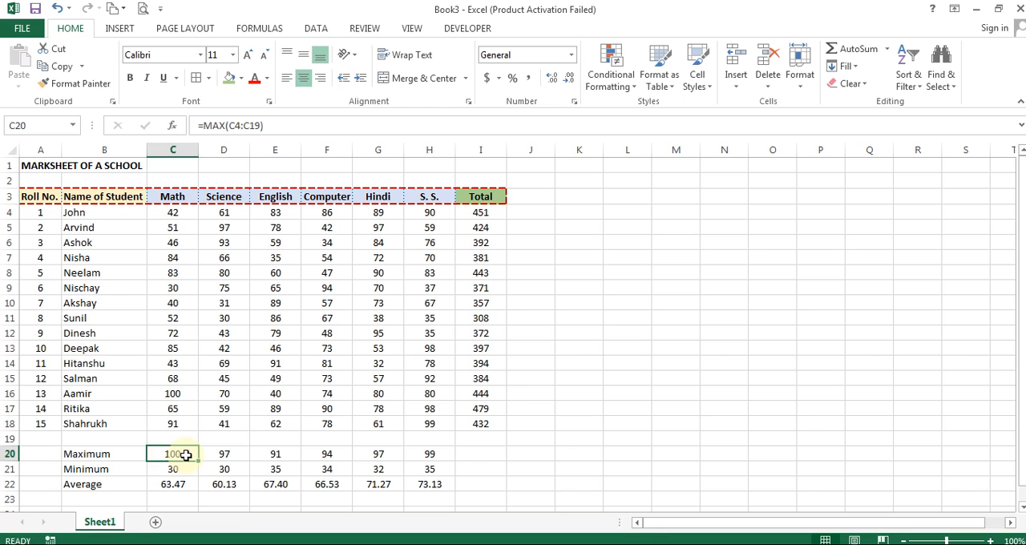
pyautogui.click(425, 482)
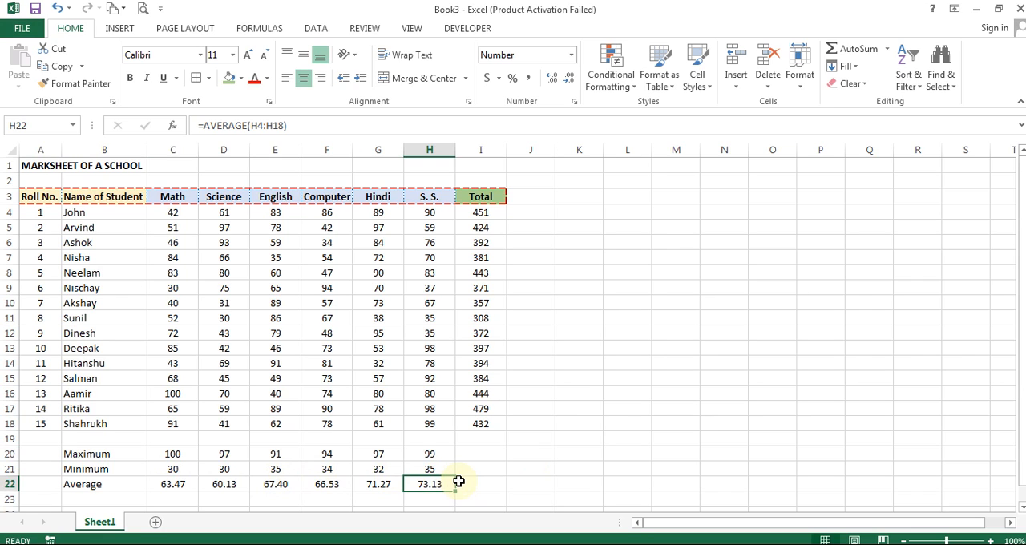
pyautogui.click(225, 484)
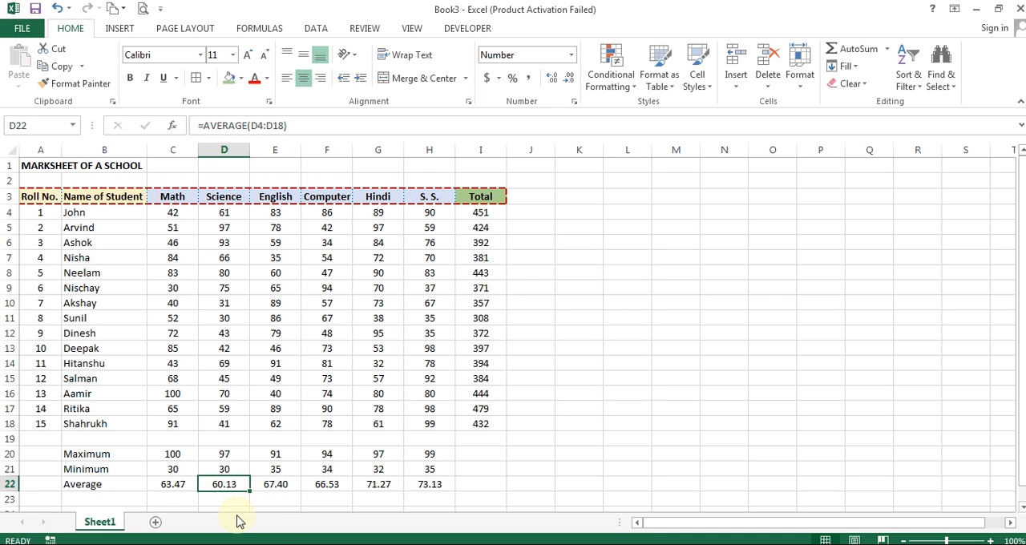
pyautogui.moveTo(172, 213); pyautogui.dragTo(412, 417)
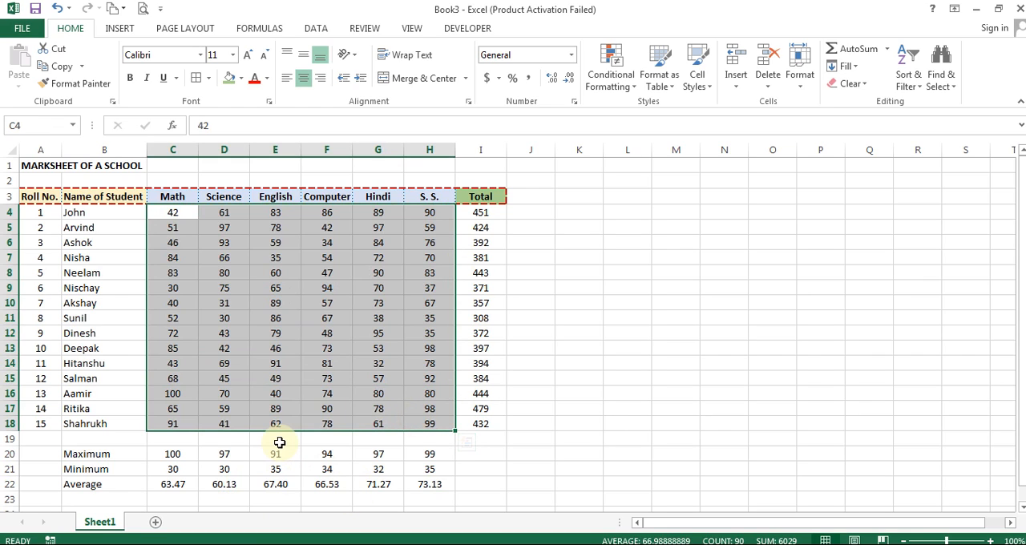
pyautogui.click(531, 200)
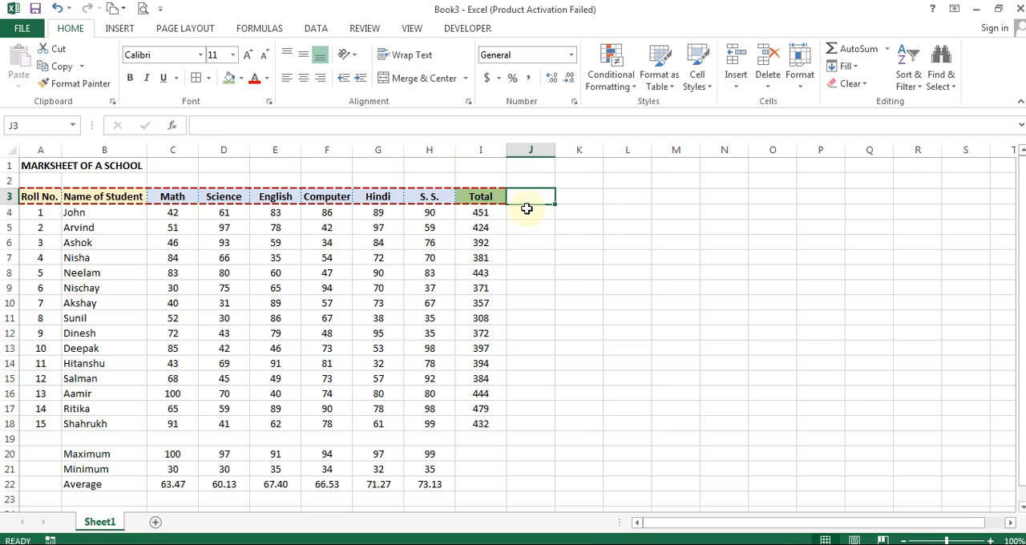
pyautogui.click(487, 198)
pyautogui.click(532, 199)
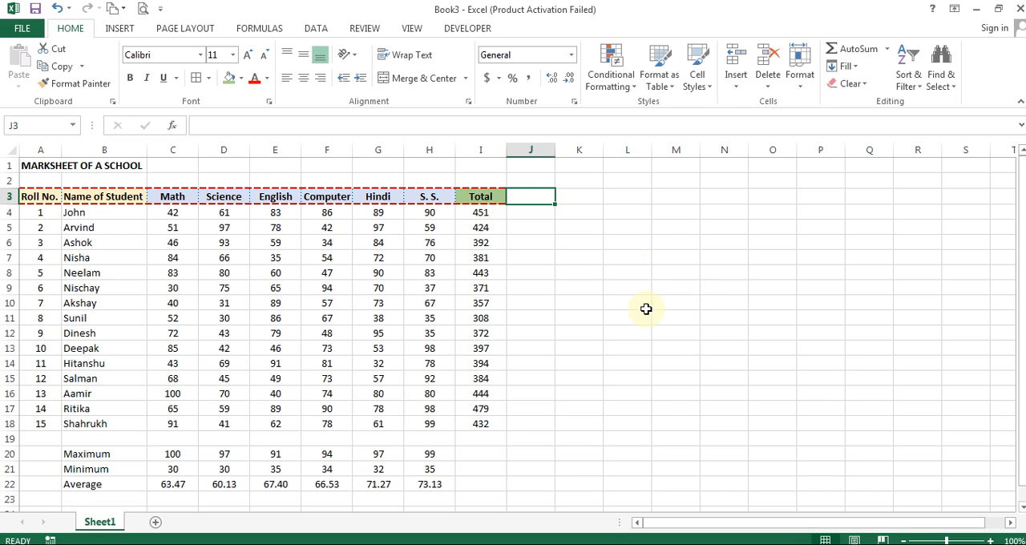
pyautogui.click(546, 244)
pyautogui.click(537, 196)
pyautogui.rightClick(534, 195)
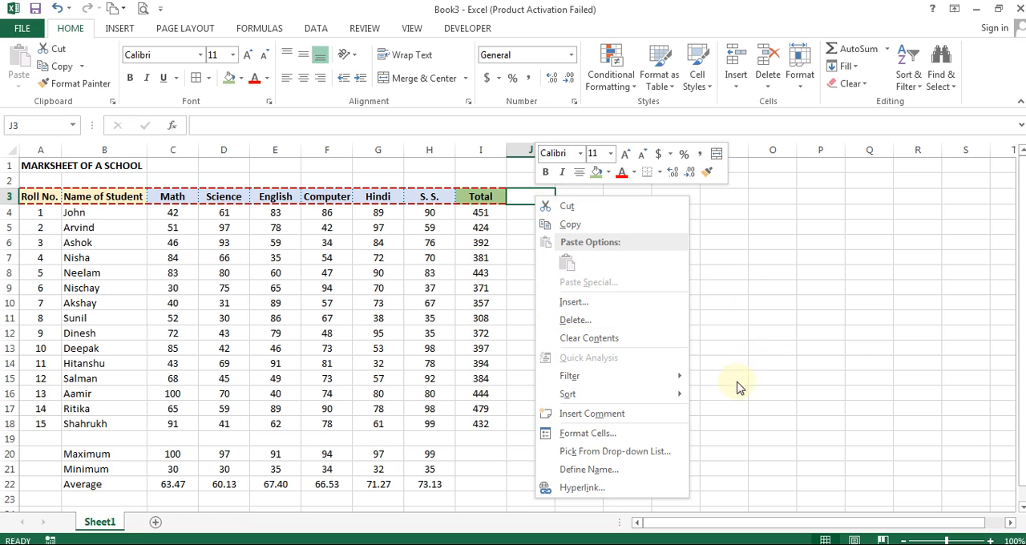
pyautogui.rightClick(474, 195)
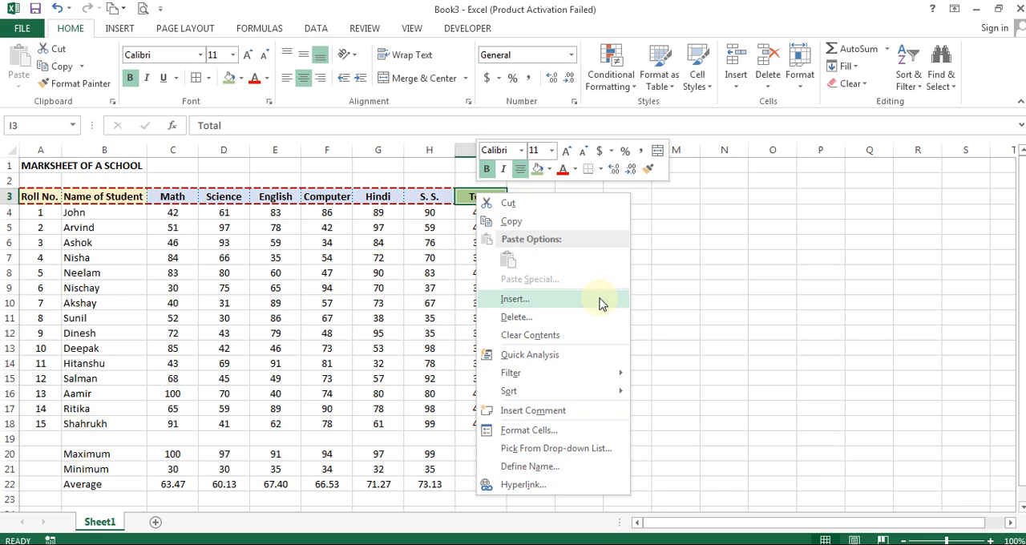
pyautogui.moveTo(590, 377)
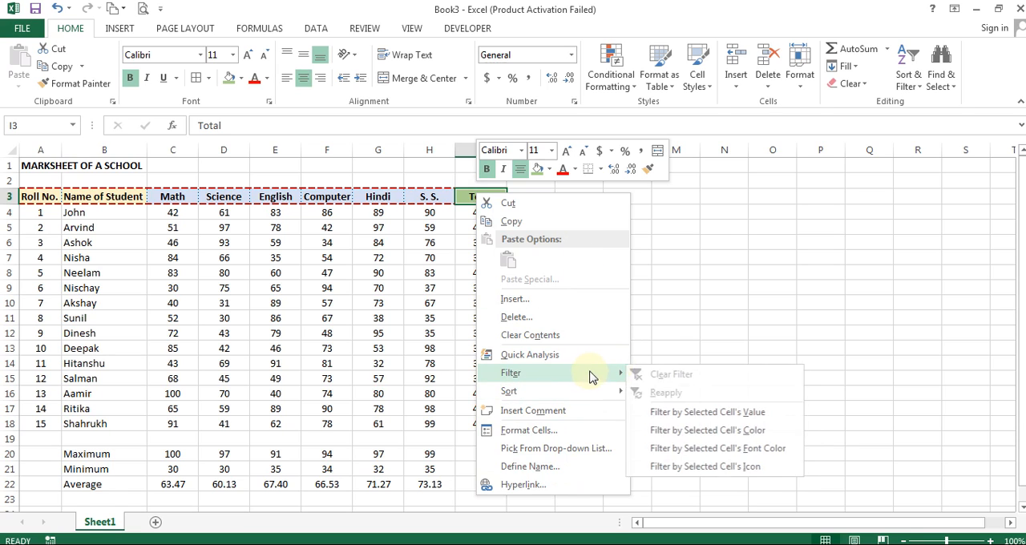
pyautogui.click(718, 243)
# - Copy the Total header with its formatting from I3 into J3
pyautogui.click(522, 199)
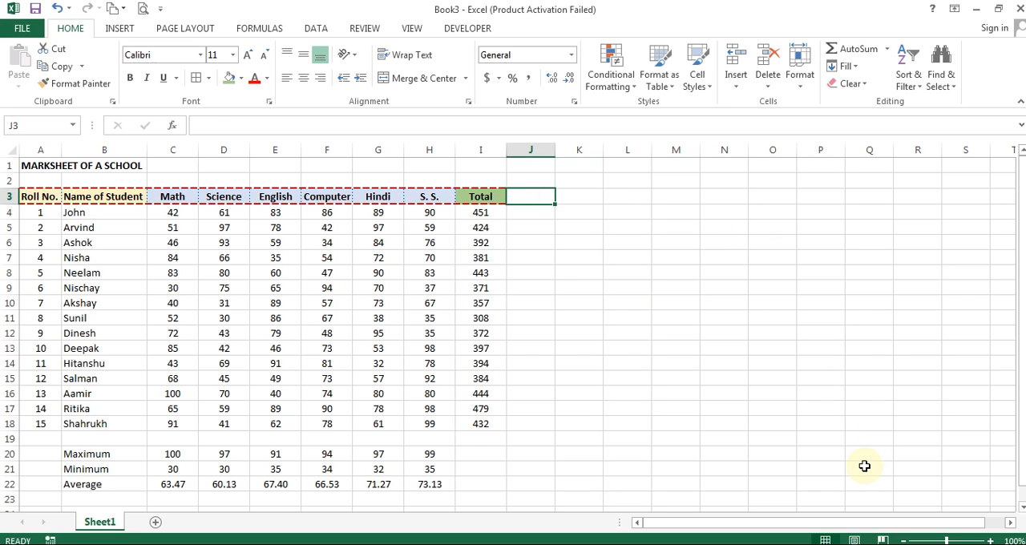
pyautogui.write('Total')
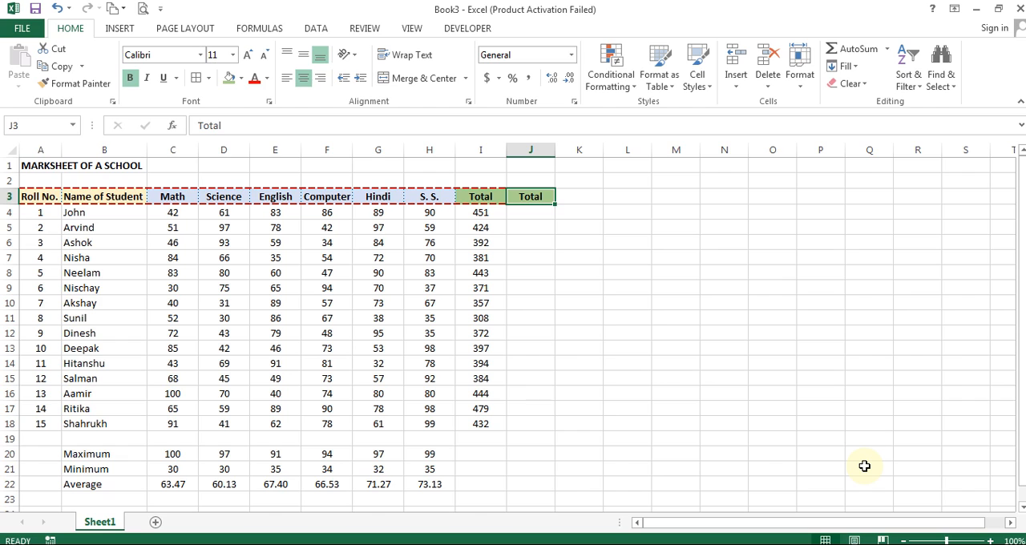
pyautogui.press('Down')
pyautogui.press('Down')
pyautogui.press('Up')
pyautogui.press('Up')
pyautogui.click(241, 78)
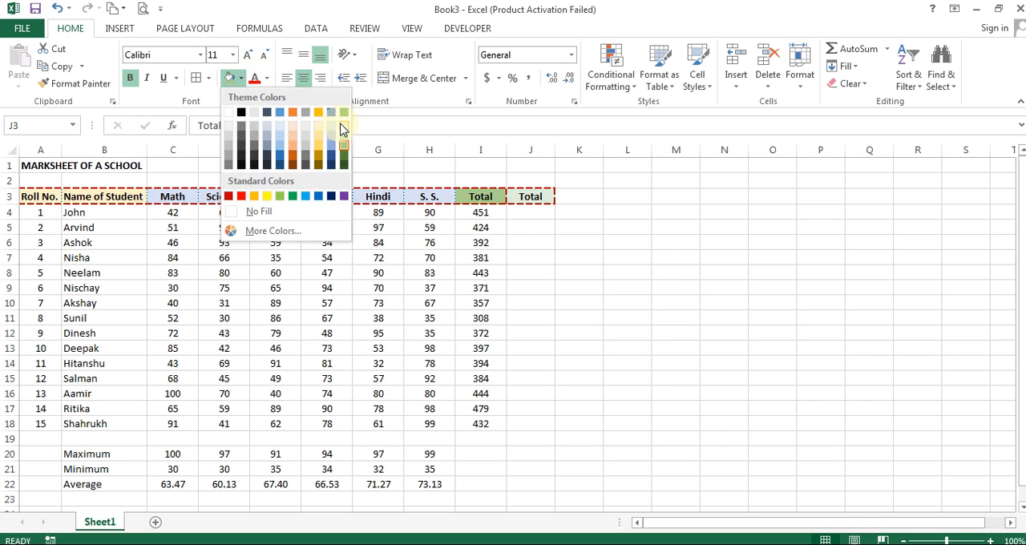
pyautogui.press('Escape')
pyautogui.press('Left')
pyautogui.press('Right')
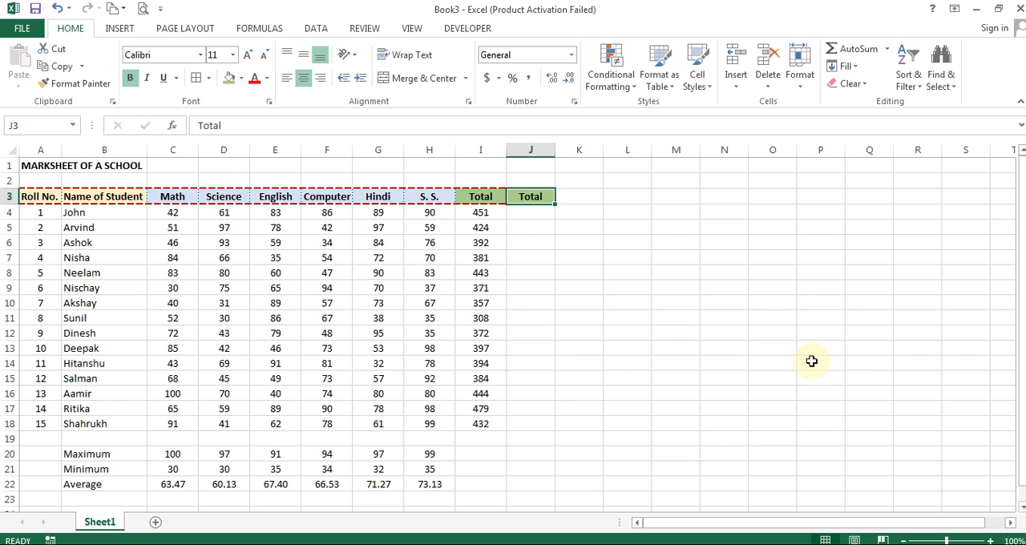
# - Replace the header text in J3 with Percentage
pyautogui.write('Percentage')
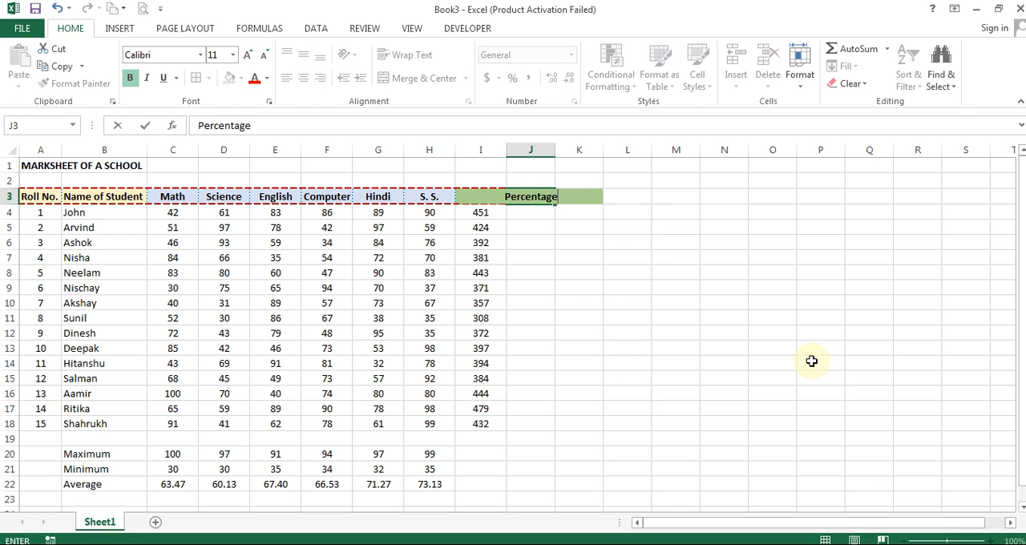
pyautogui.hotkey('ctrl', 'Return')
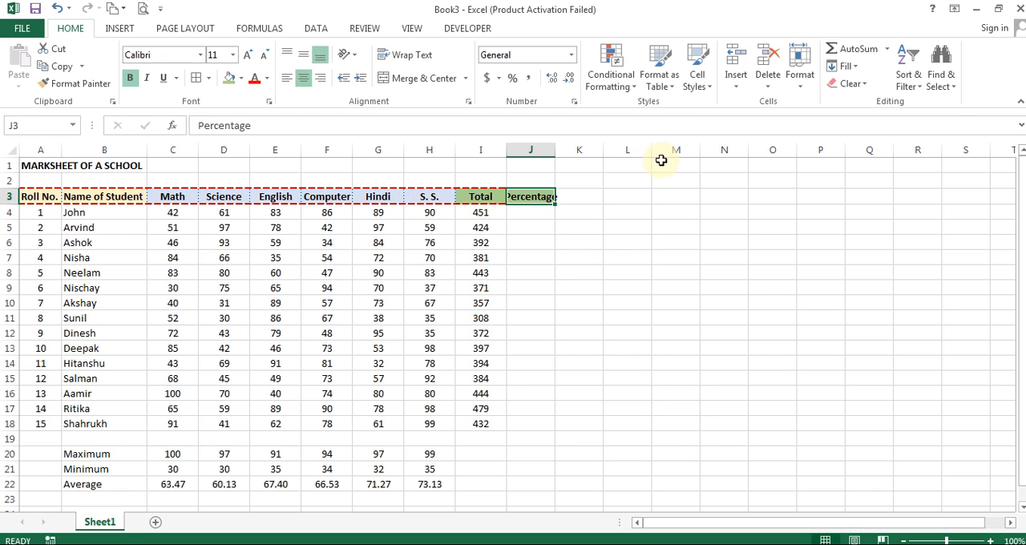
# - Fit the width of column J to its Percentage header
pyautogui.doubleClick(554, 151)
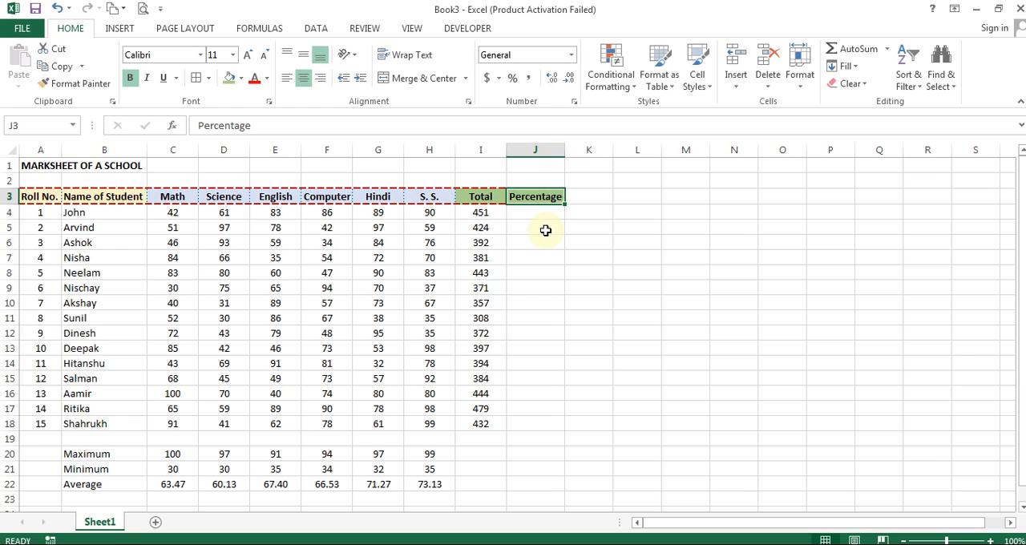
pyautogui.click(525, 215)
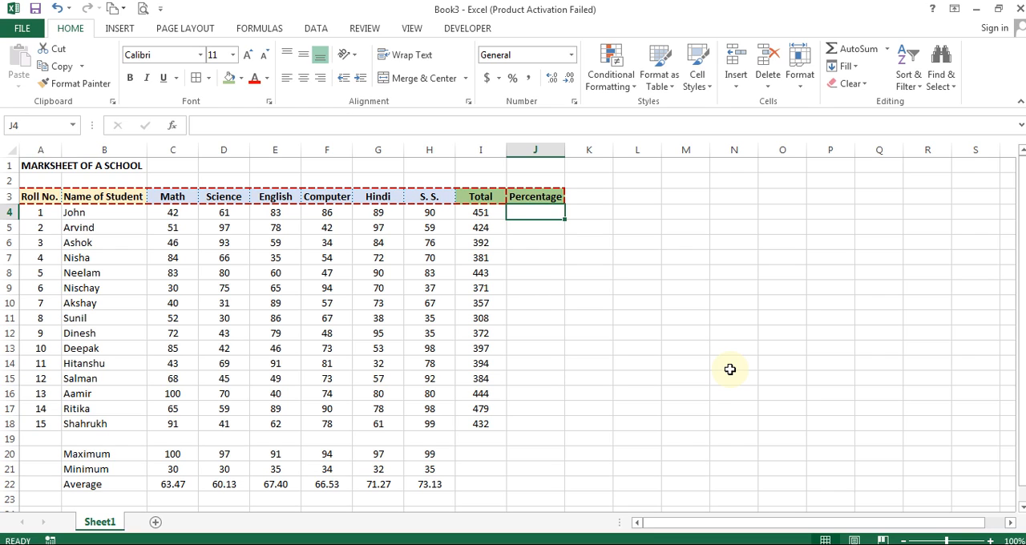
# - Check the total formula in I4 and the six subject marks across C4:H4
pyautogui.click(477, 214)
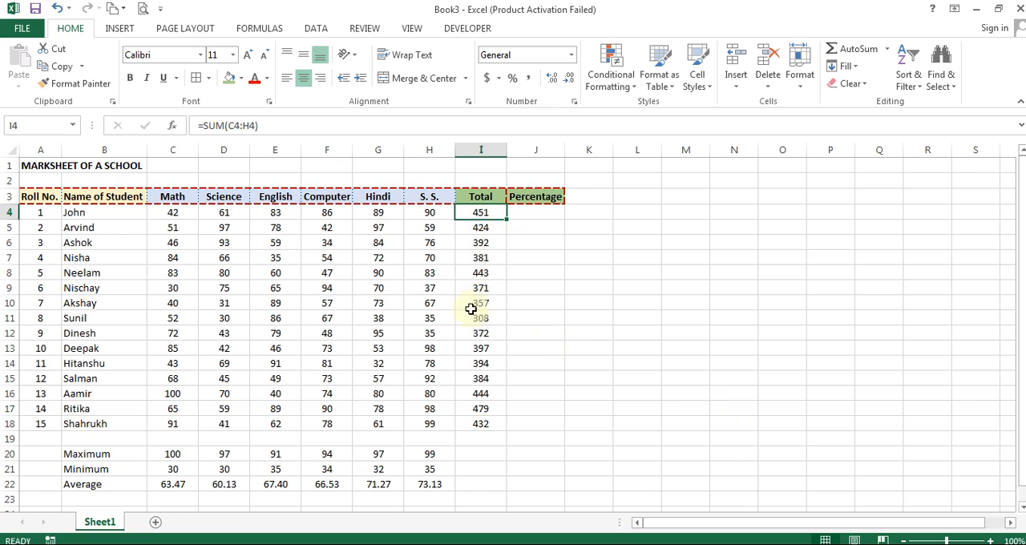
pyautogui.click(169, 213)
pyautogui.click(221, 213)
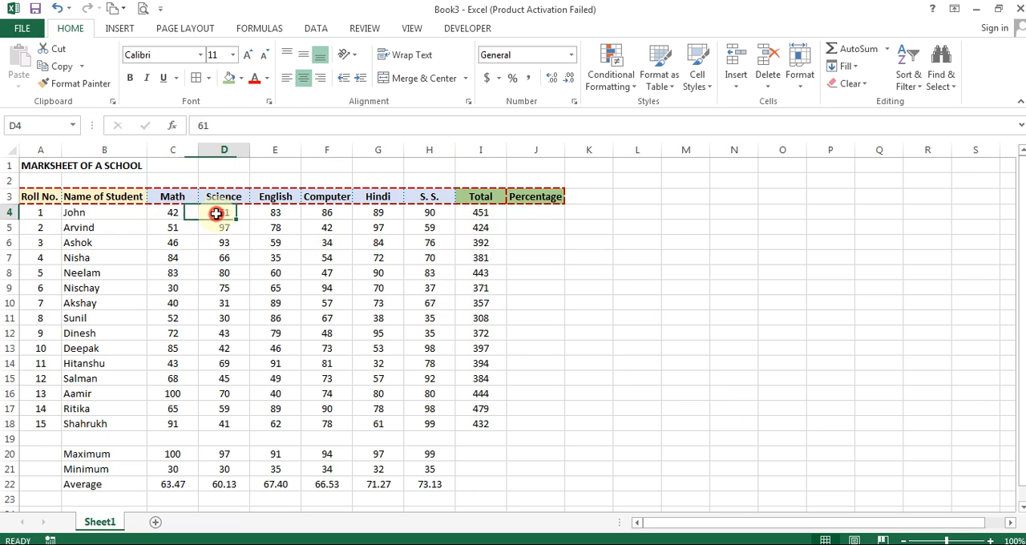
pyautogui.click(275, 214)
pyautogui.click(326, 213)
pyautogui.click(377, 214)
pyautogui.click(427, 213)
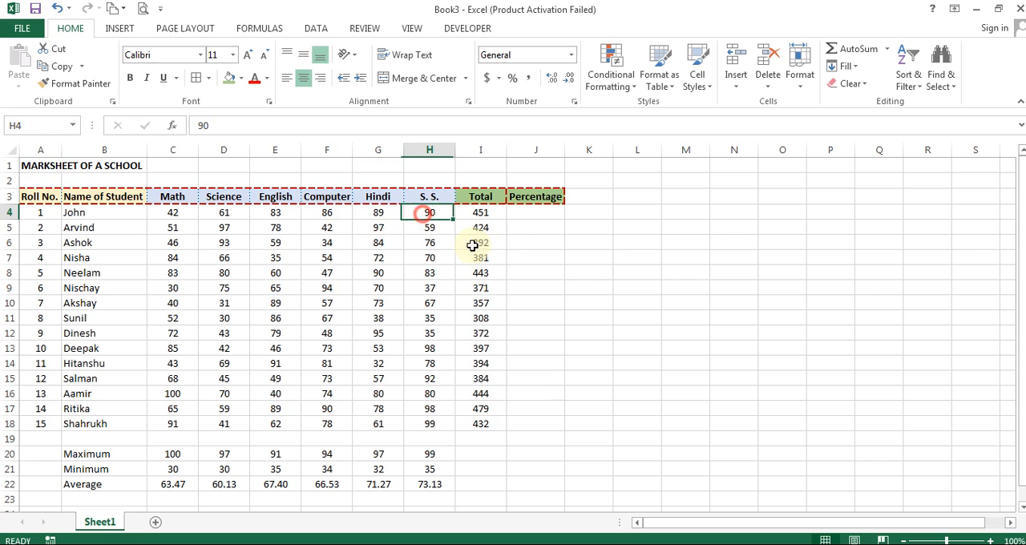
# - Enter the formula =COUNT(C4:H4)*100 in J4 to calculate the first student's maximum possible marks
pyautogui.click(540, 212)
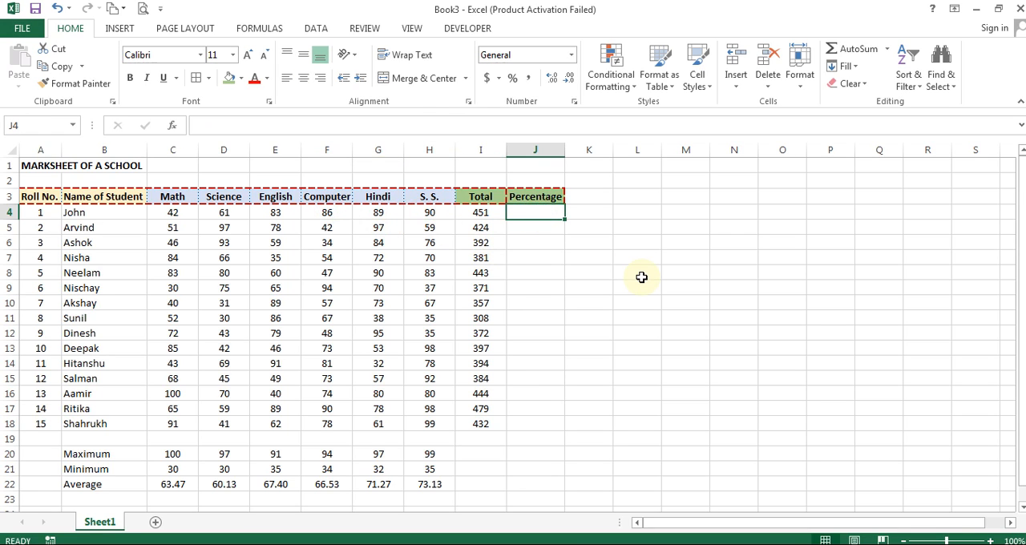
pyautogui.write('=count(')
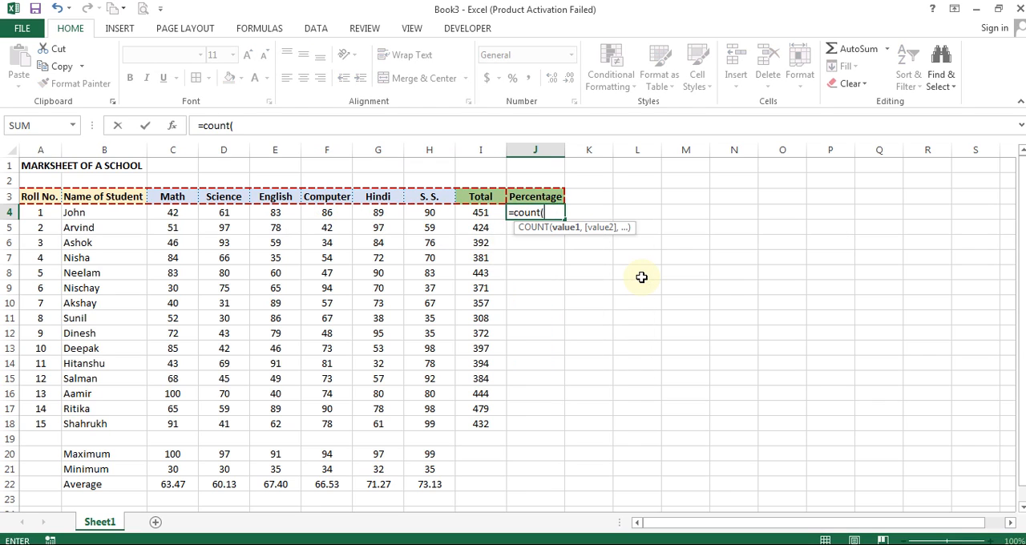
pyautogui.moveTo(172, 214); pyautogui.dragTo(419, 211)
pyautogui.hotkey('ctrl', 'Return')
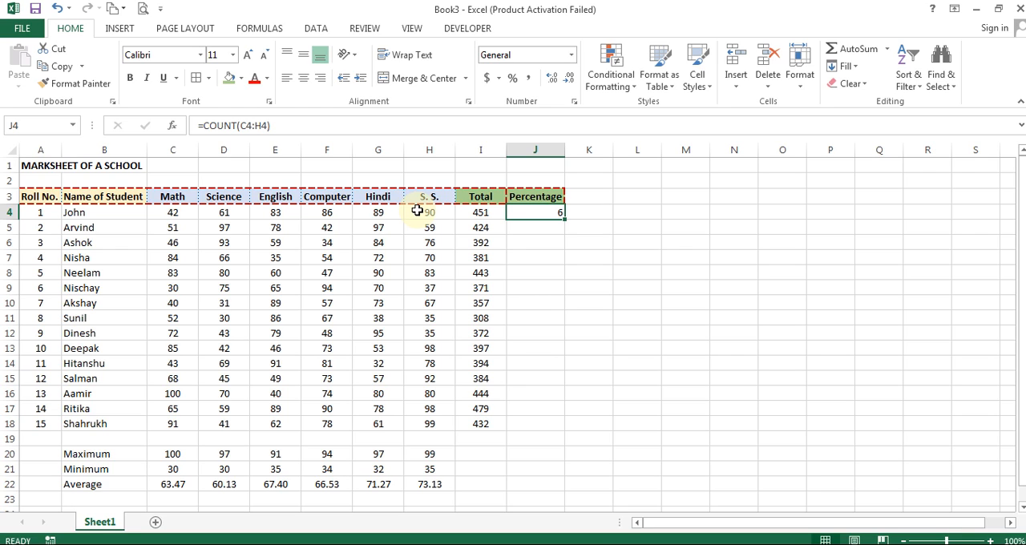
pyautogui.press('F2')
pyautogui.write('*100')
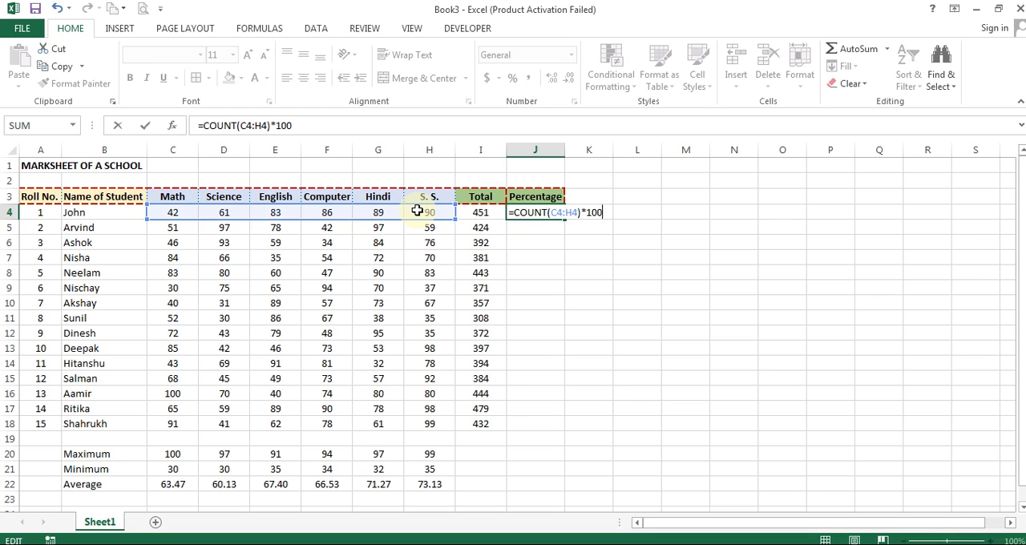
pyautogui.hotkey('ctrl', 'Return')
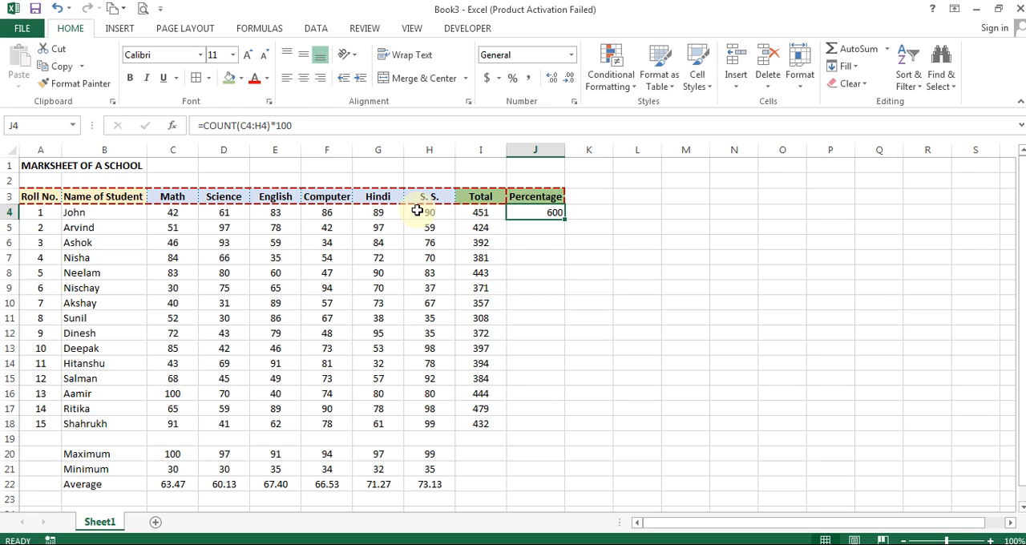
# - Extend the formula in J4 to divide the total by the count, giving =I4/COUNT(C4:H4)*100
pyautogui.press('F2')
pyautogui.press('Left')
pyautogui.press('Left')
pyautogui.press('Left')
pyautogui.press('Left')
pyautogui.press('Left')
pyautogui.press('Left')
pyautogui.press('Left')
pyautogui.press('Left')
pyautogui.press('Left')
pyautogui.press('Left')
pyautogui.press('Left')
pyautogui.press('Left')
pyautogui.press('Left')
pyautogui.press('Left')
pyautogui.press('Left')
pyautogui.press('Left')
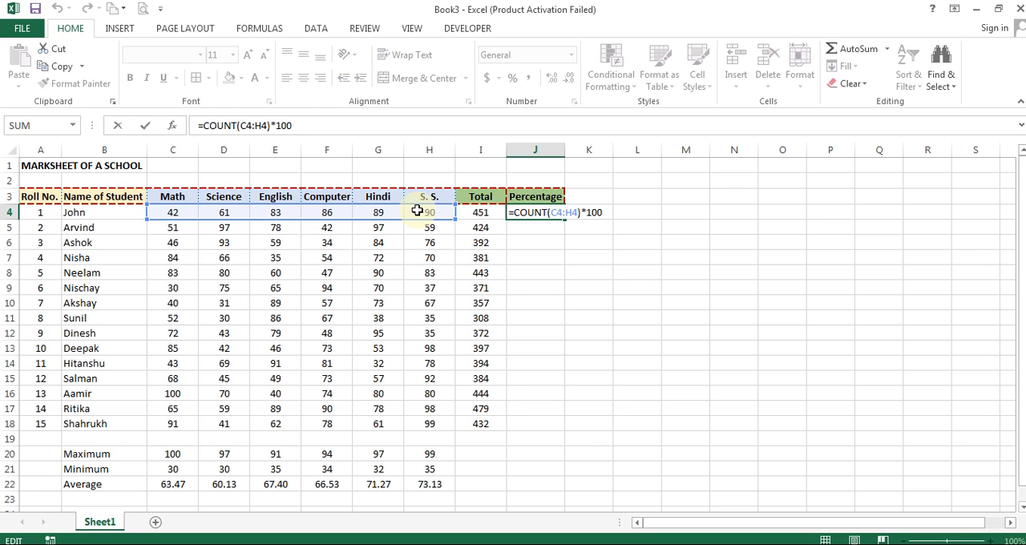
pyautogui.write('/')
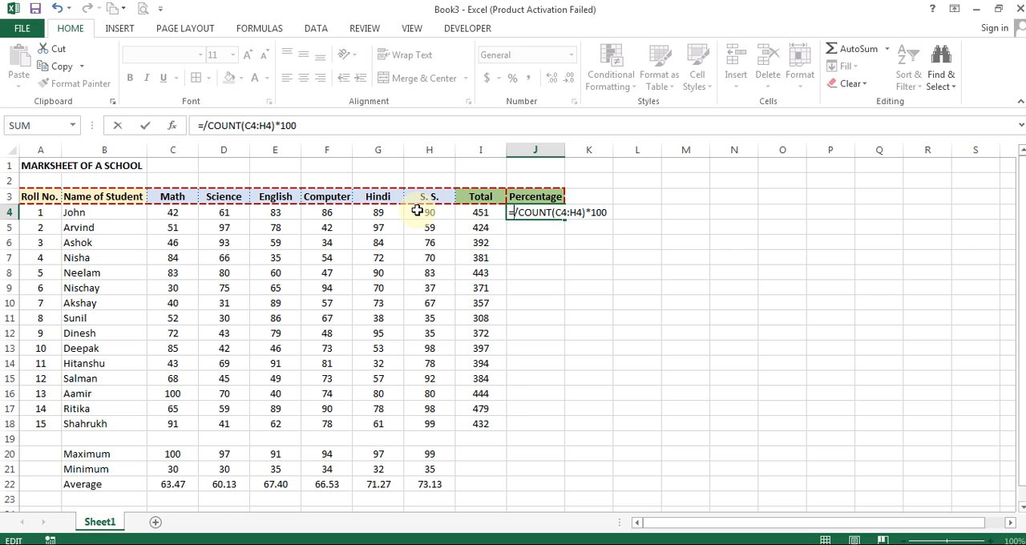
pyautogui.click(486, 212)
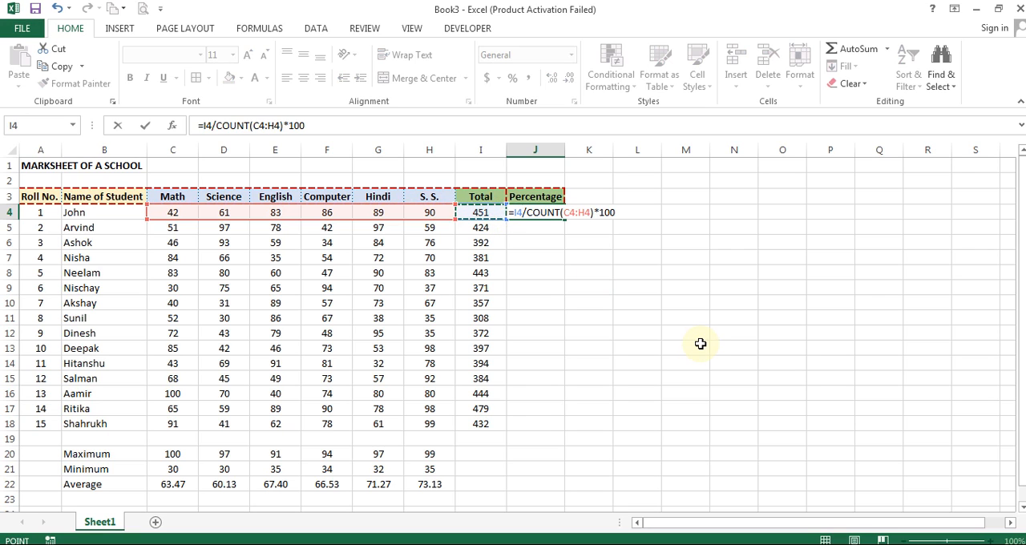
pyautogui.hotkey('ctrl', 'Return')
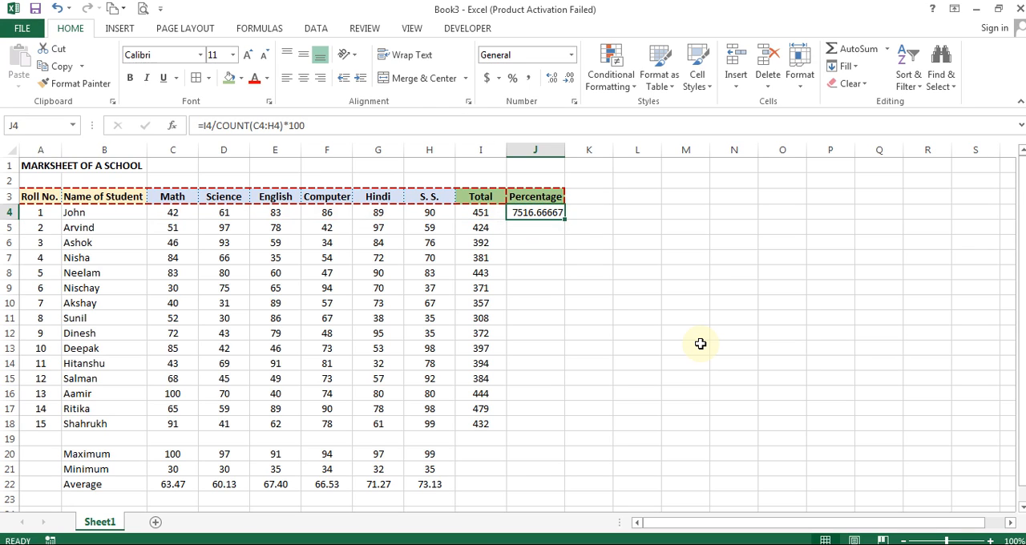
# - Enclose the divisor in J4 in parentheses so the formula reads =I4/(COUNT(C4:H4)*100)
pyautogui.press('F2')
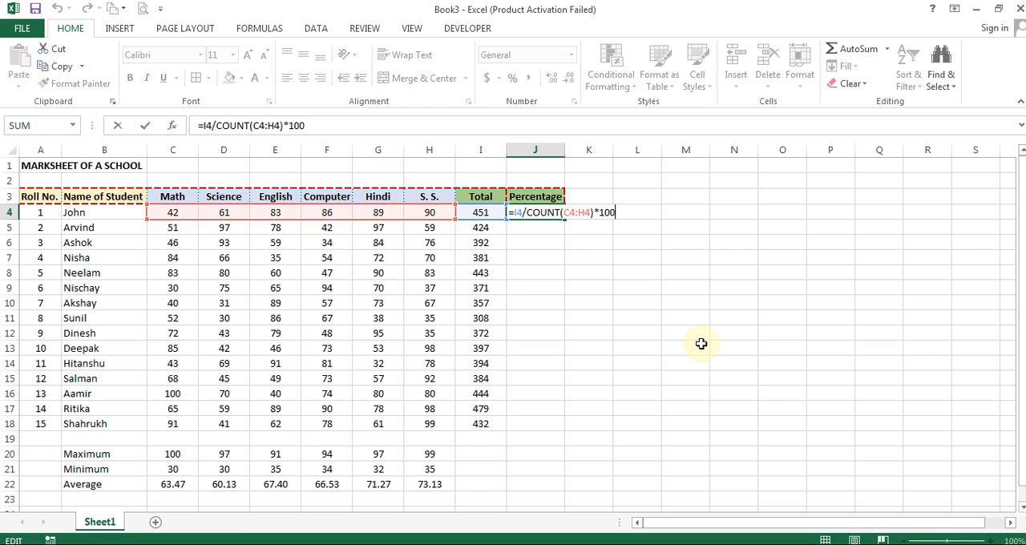
pyautogui.press('Left')
pyautogui.press('Left')
pyautogui.press('Left')
pyautogui.press('Left')
pyautogui.press('Left')
pyautogui.press('Left')
pyautogui.press('Left')
pyautogui.press('Left')
pyautogui.press('Left')
pyautogui.press('Left')
pyautogui.press('Left')
pyautogui.press('Left')
pyautogui.press('Left')
pyautogui.press('Left')
pyautogui.press('Left')
pyautogui.press('Left')
pyautogui.write('(')
pyautogui.press('End')
pyautogui.write(')')
pyautogui.hotkey('ctrl', 'Return')
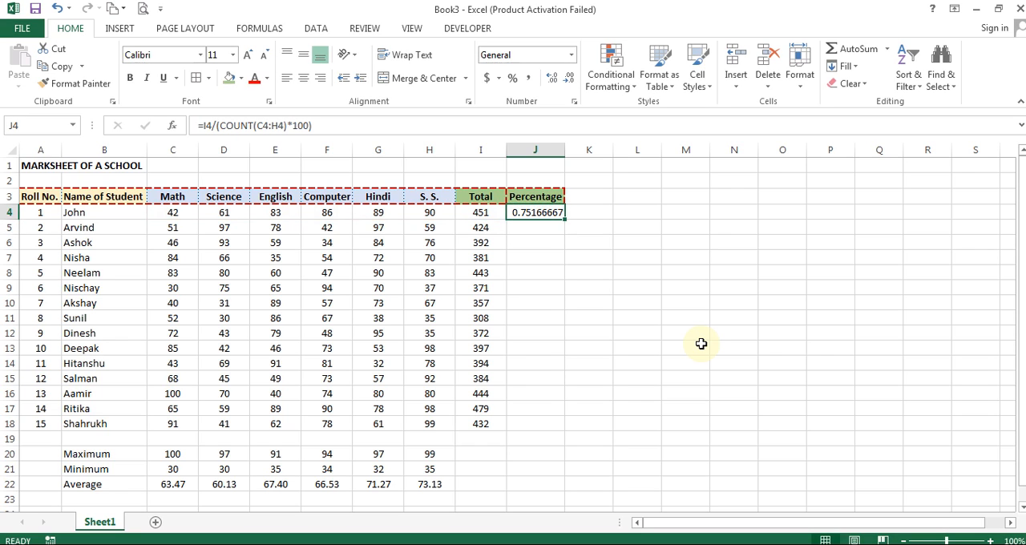
# - Examine the bracketed divisor (COUNT(C4:H4)*100) within the formula in J4
pyautogui.press('F2')
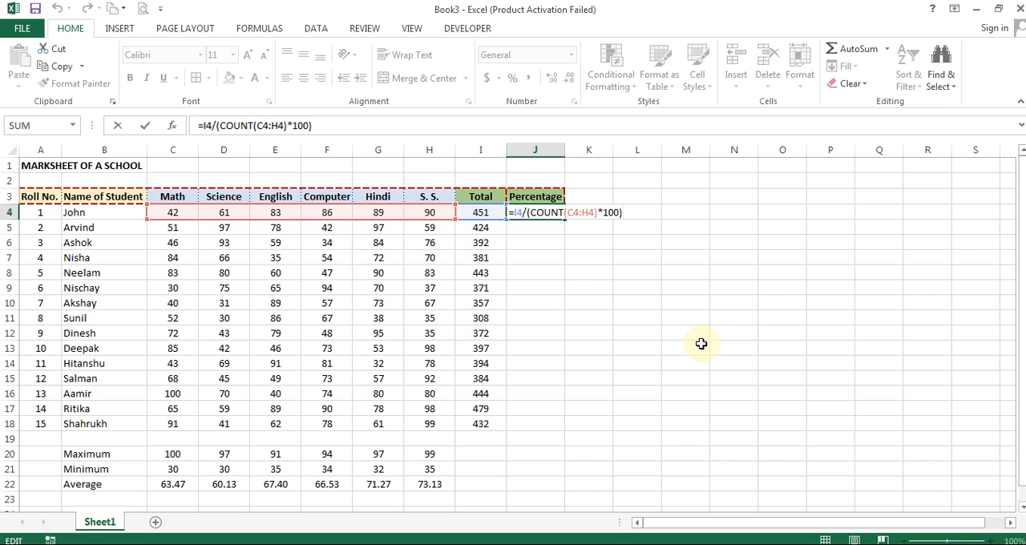
pyautogui.press('Left')
pyautogui.press('Left')
pyautogui.press('Left')
pyautogui.press('Left')
pyautogui.press('Left')
pyautogui.press('Left')
pyautogui.press('Left')
pyautogui.press('Left')
pyautogui.press('Left')
pyautogui.press('Left')
pyautogui.press('Left')
pyautogui.press('Left')
pyautogui.press('Left')
pyautogui.press('Left')
pyautogui.press('Left')
pyautogui.press('Left')
pyautogui.press('Left')
pyautogui.hotkey('shift', 'End')
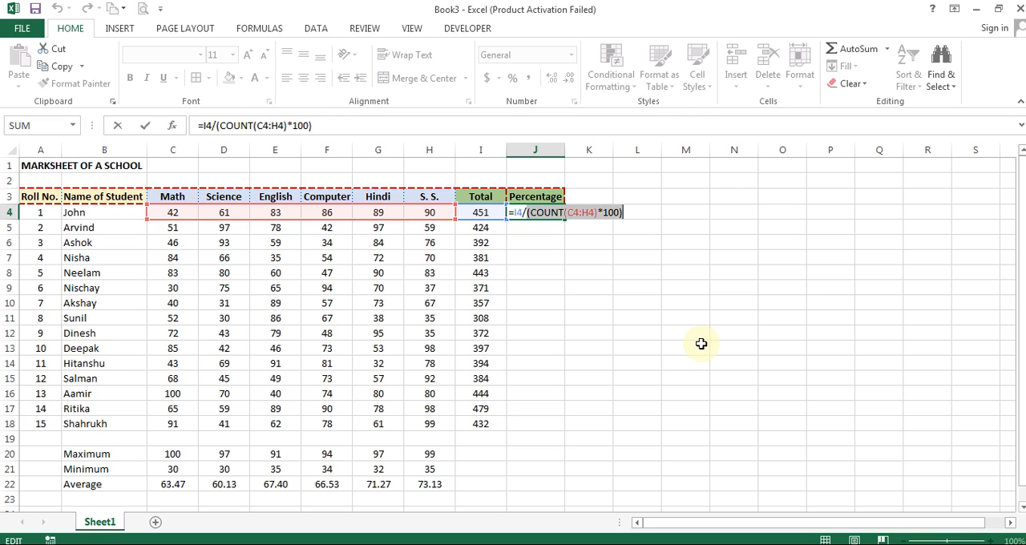
pyautogui.hotkey('ctrl', 'Return')
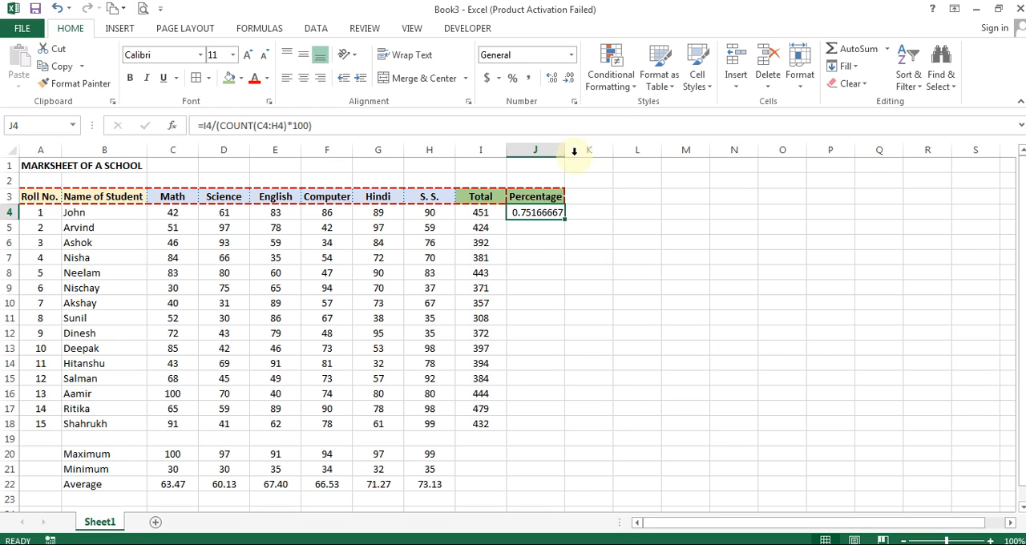
# - Format J4 as Percentage and fill its formula down through J18 for all students
pyautogui.click(571, 55)
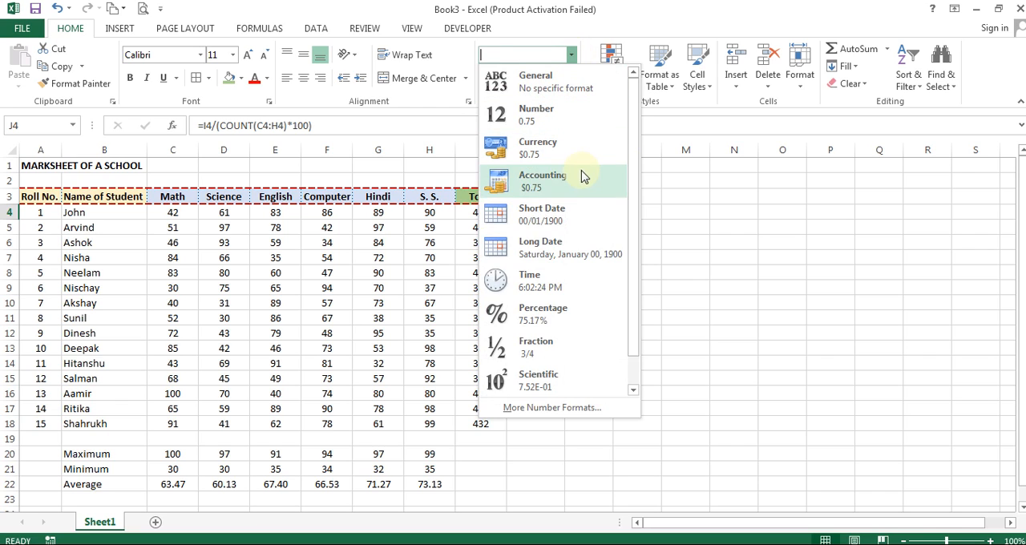
pyautogui.click(538, 319)
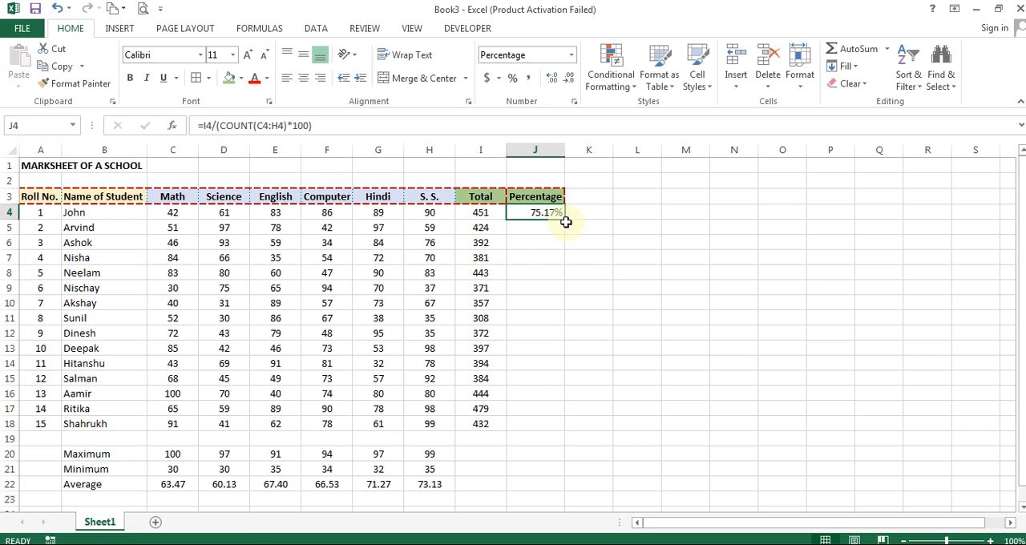
pyautogui.moveTo(565, 220); pyautogui.dragTo(572, 433)
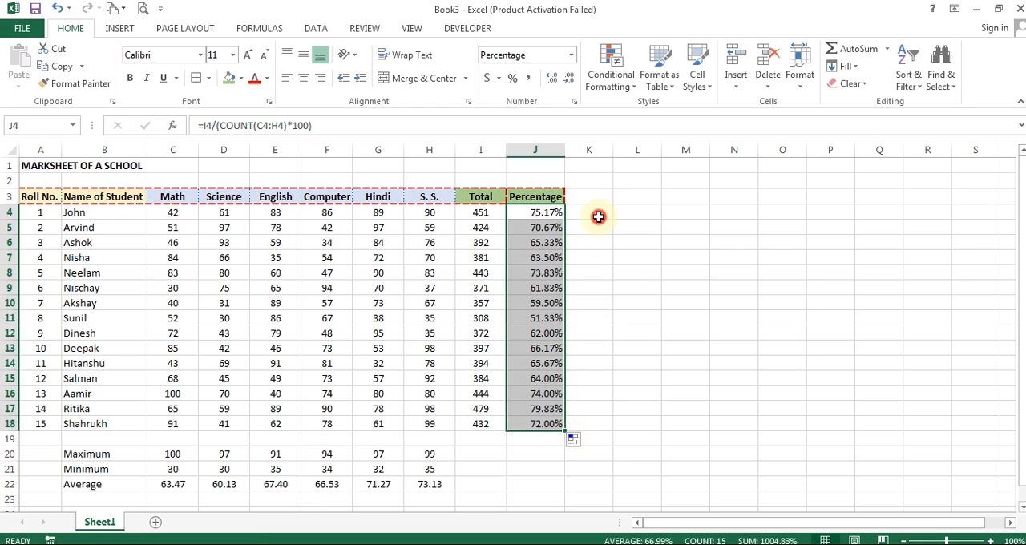
pyautogui.click(597, 217)
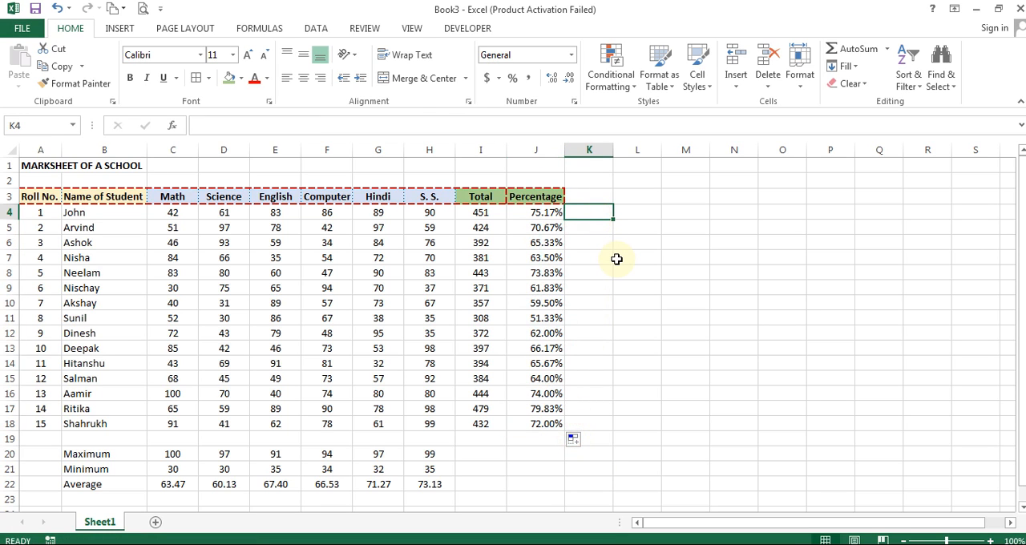
# - Review the percentages in J4:J18 and the copied formulas down to the last student's row
pyautogui.moveTo(536, 213); pyautogui.dragTo(544, 427)
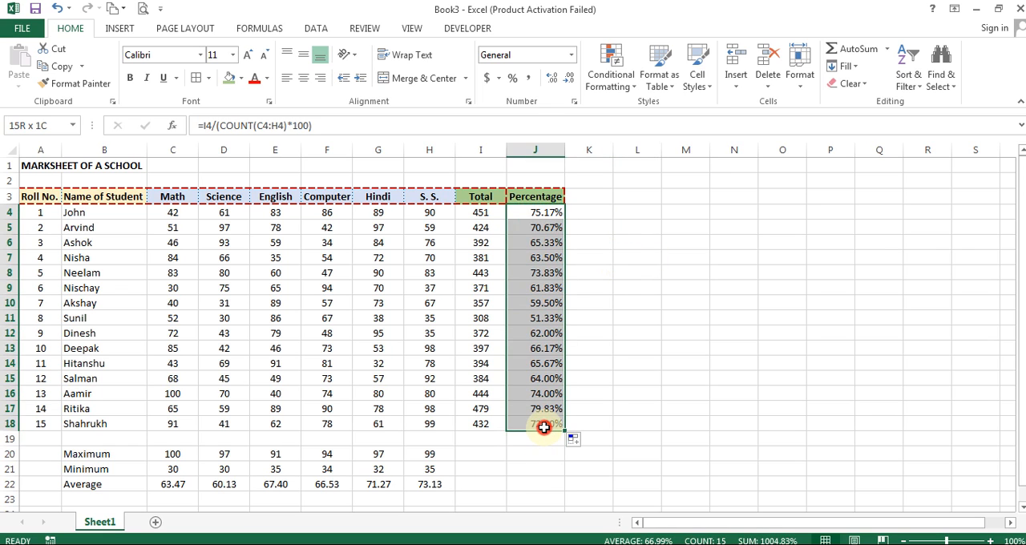
pyautogui.click(543, 428)
pyautogui.click(588, 229)
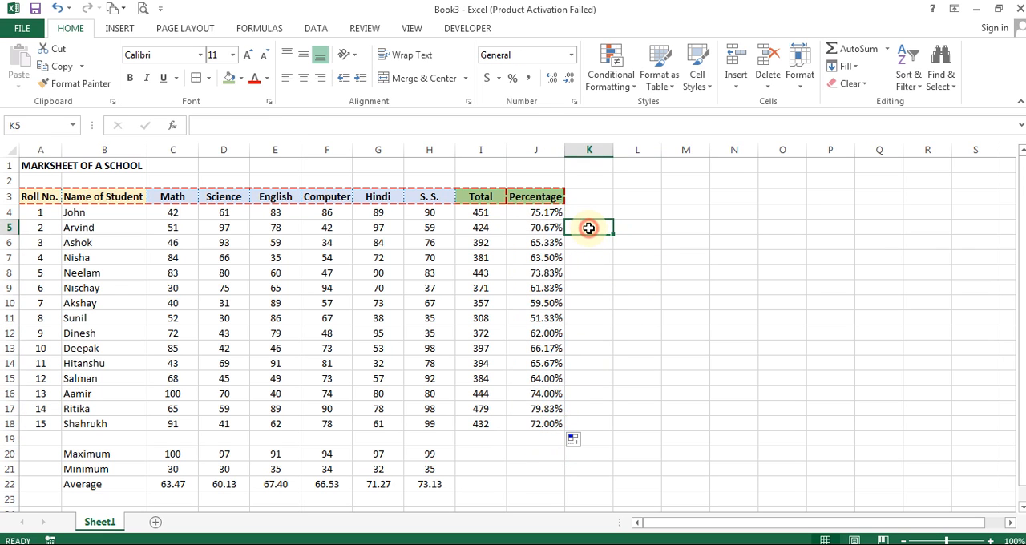
pyautogui.press('Left')
pyautogui.press('Down')
pyautogui.press('Down')
pyautogui.press('Down')
pyautogui.press('Down')
pyautogui.press('Down')
pyautogui.press('Down')
pyautogui.press('Down')
pyautogui.press('Down')
pyautogui.press('Down')
pyautogui.press('Down')
pyautogui.press('Down')
pyautogui.press('Down')
pyautogui.press('Down')
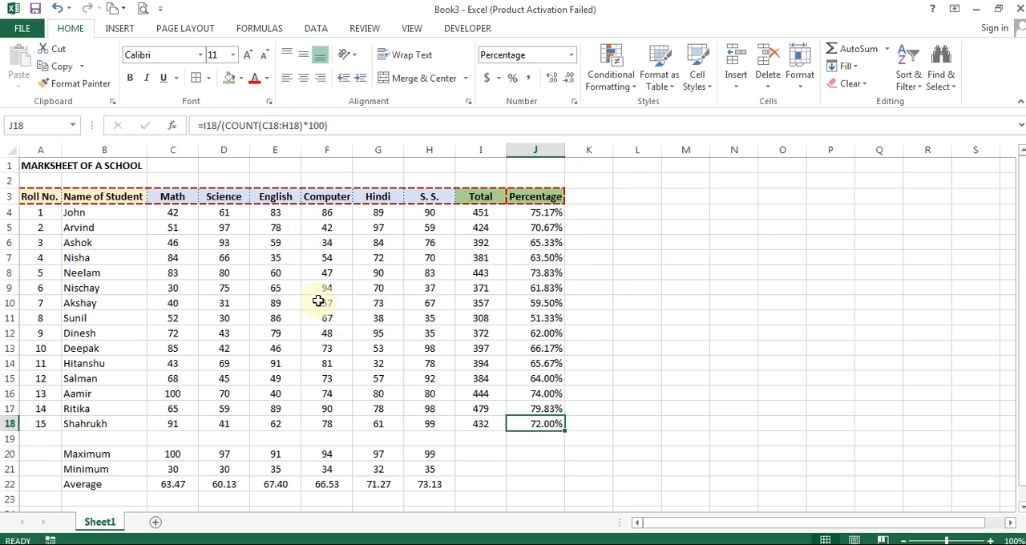
pyautogui.click(274, 288)
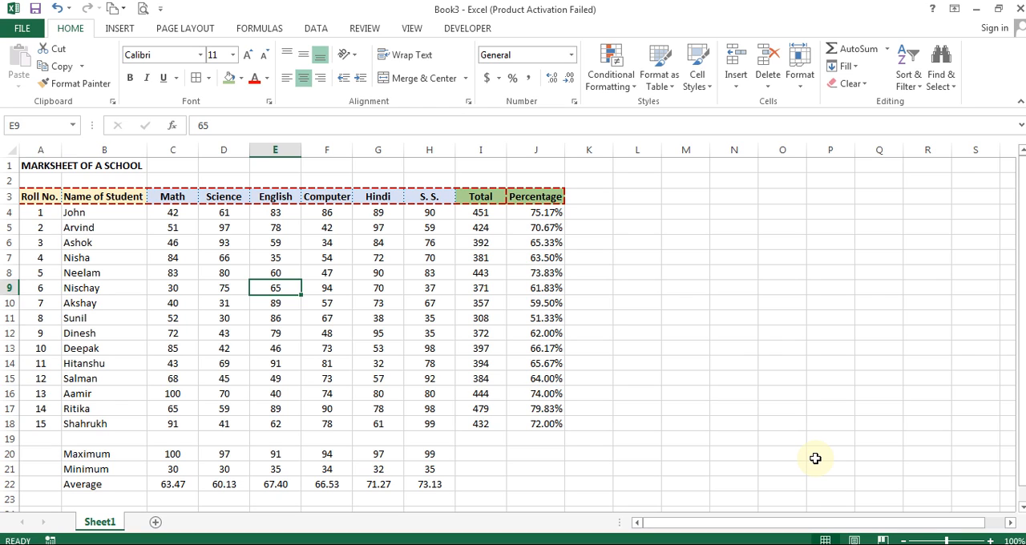
# - Clear the English mark in E9 and examine the percentage formula in J9
pyautogui.press('Delete')
pyautogui.click(542, 288)
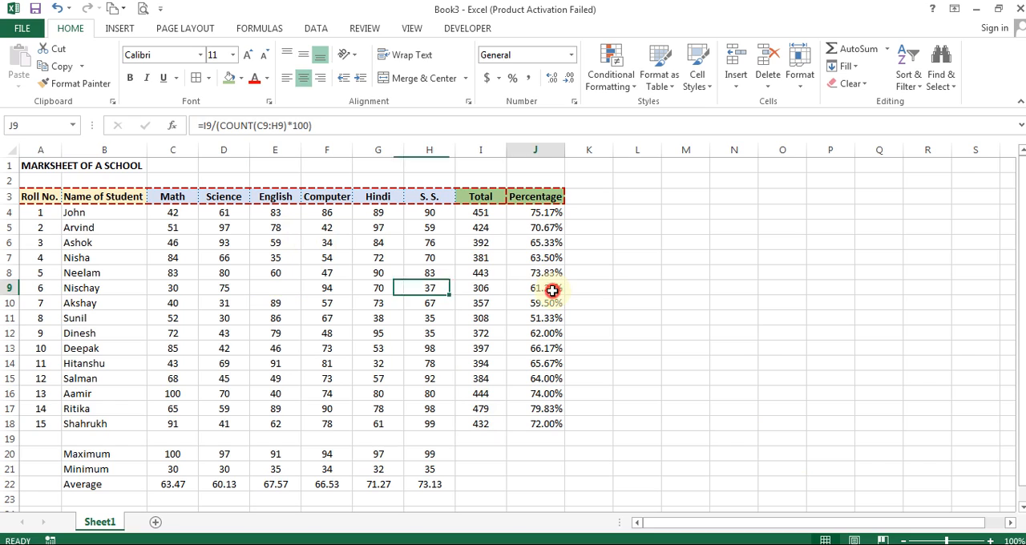
pyautogui.press('F2')
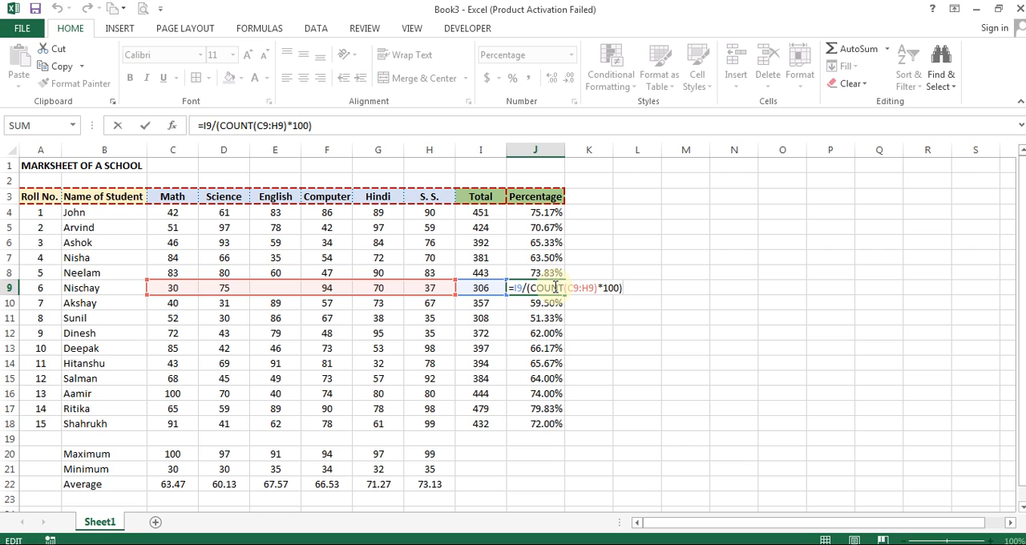
pyautogui.press('Escape')
# - Count the numeric marks in row 9 by entering =COUNT(C9:H9) in K9
pyautogui.click(596, 289)
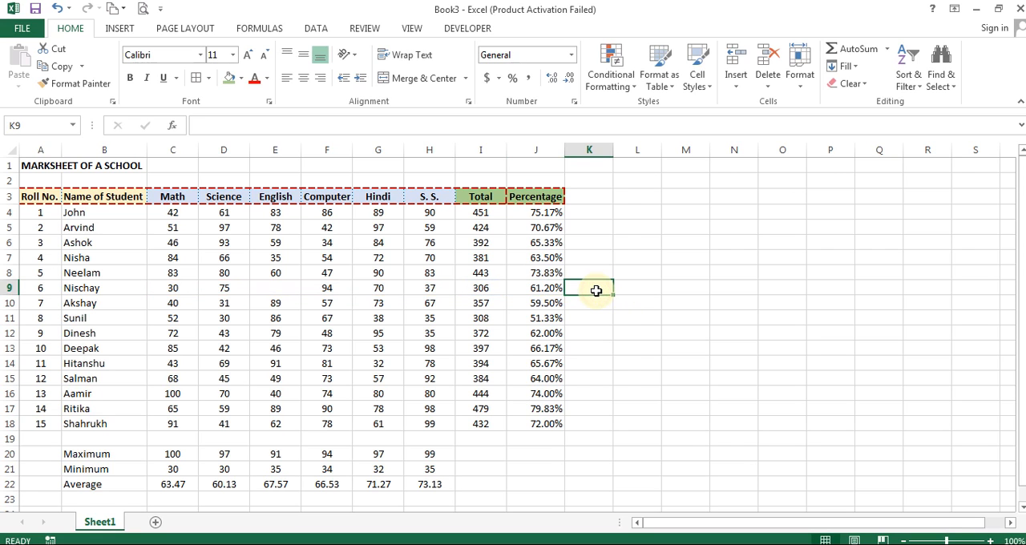
pyautogui.write('=count(')
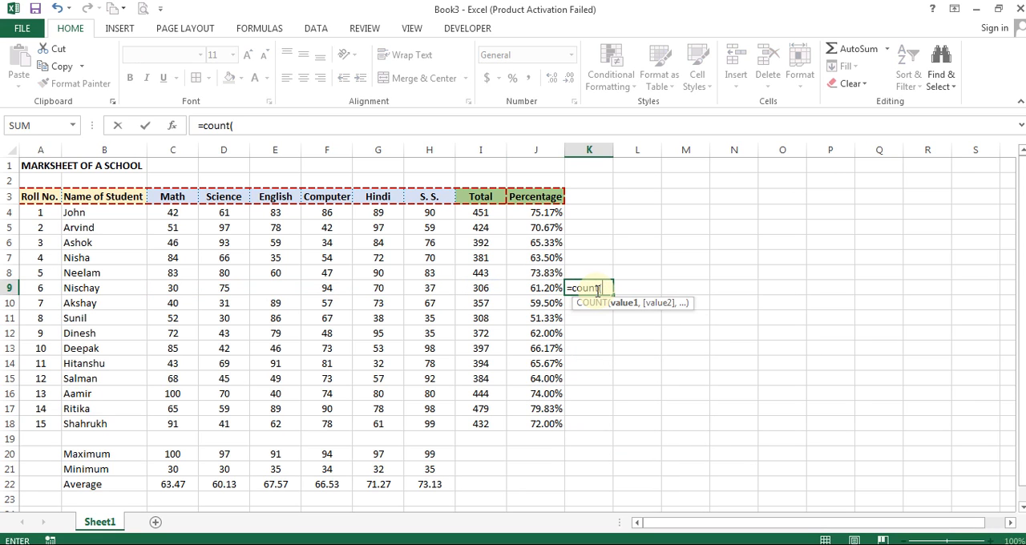
pyautogui.moveTo(429, 289); pyautogui.dragTo(165, 280)
pyautogui.press('Return')
pyautogui.press('Up')
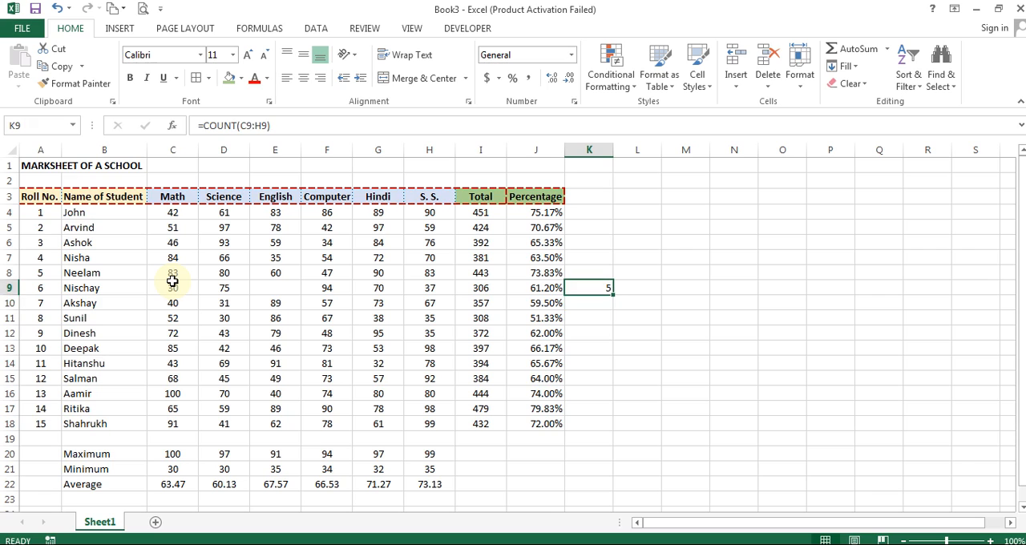
# - Enter 75 as a trial English mark in E9 and clear it again
pyautogui.press('Left')
pyautogui.press('Left')
pyautogui.press('Left')
pyautogui.press('Left')
pyautogui.press('Left')
pyautogui.press('Left')
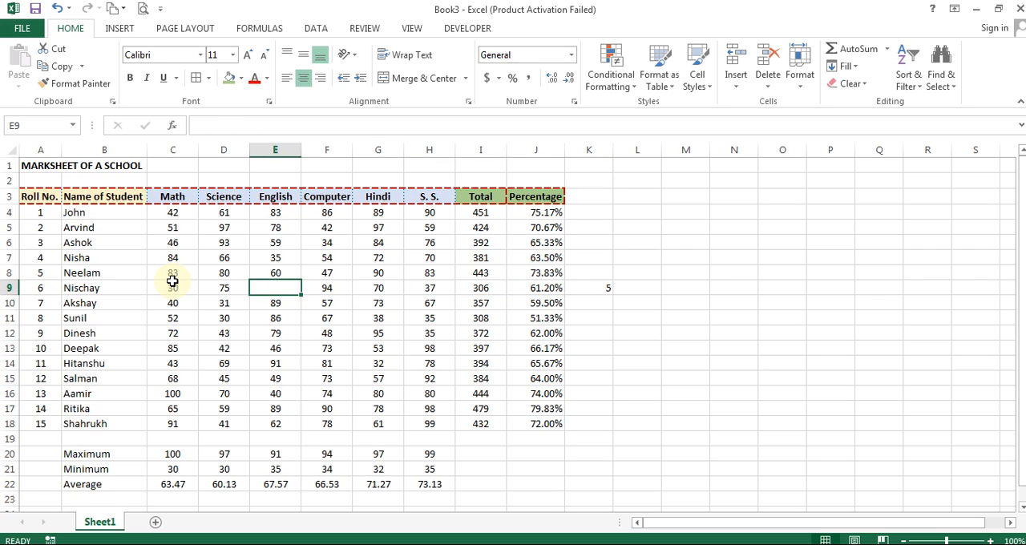
pyautogui.write('75')
pyautogui.press('Return')
pyautogui.press('Up')
pyautogui.press('Delete')
# - Replace the count in K9 with the check calculation =306/5
pyautogui.press('Right')
pyautogui.press('Right')
pyautogui.press('Right')
pyautogui.press('Right')
pyautogui.press('Right')
pyautogui.press('Right')
pyautogui.press('Delete')
pyautogui.write('=')
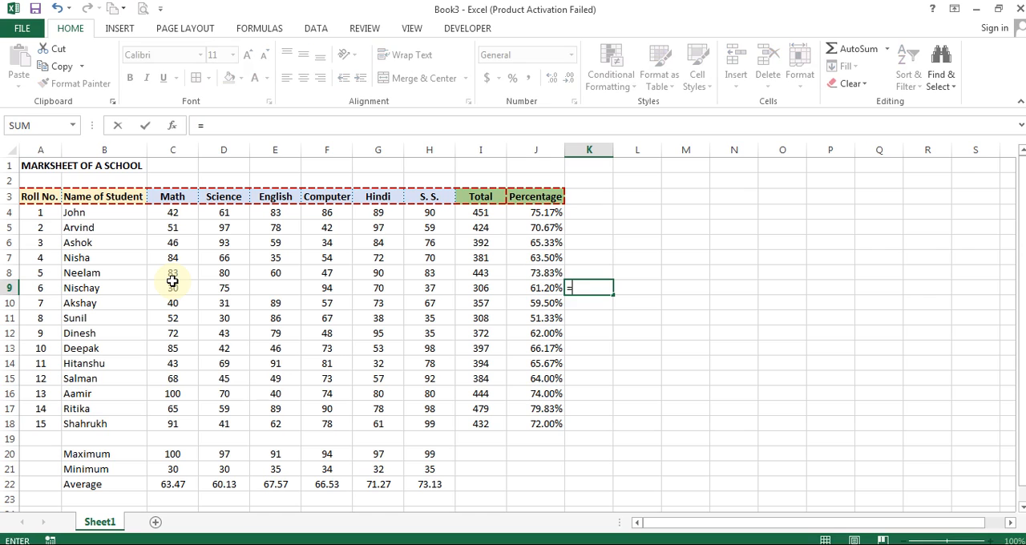
pyautogui.write('306/5')
pyautogui.press('Return')
pyautogui.press('Up')
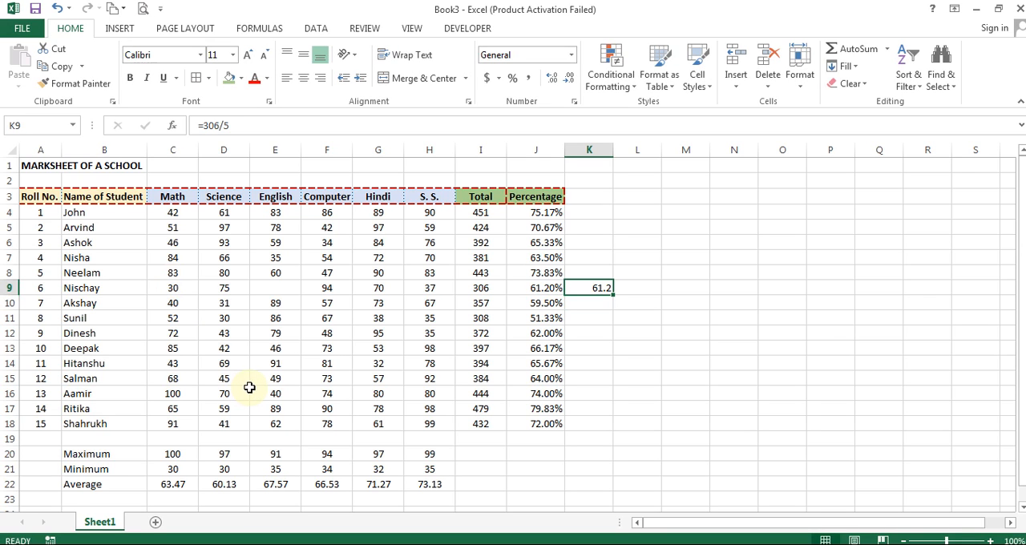
# - Set the English mark in E9 to 0 to test its effect on the percentage
pyautogui.press('Left')
pyautogui.press('Left')
pyautogui.press('Left')
pyautogui.press('Left')
pyautogui.press('Left')
pyautogui.press('Left')
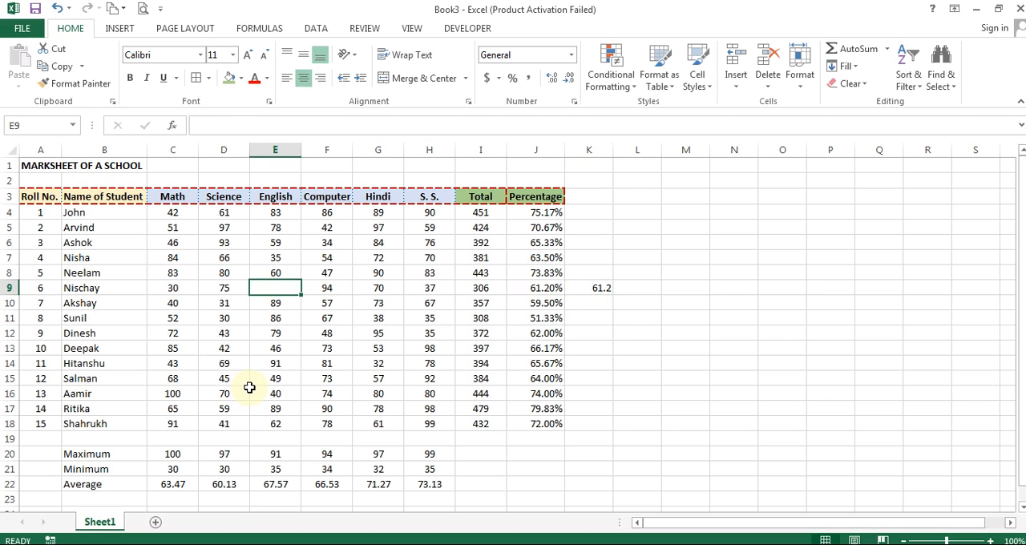
pyautogui.write('0')
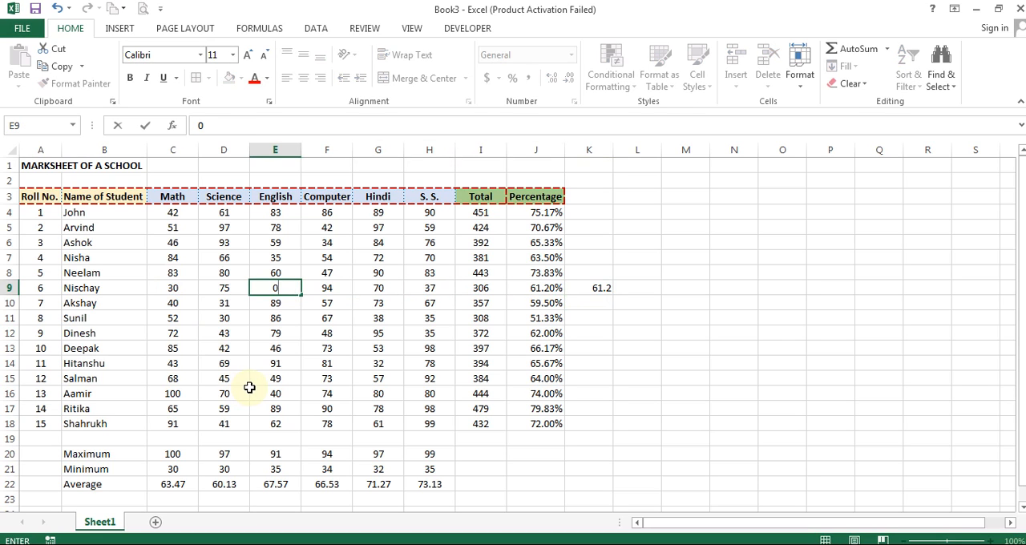
pyautogui.press('Right')
pyautogui.press('Right')
pyautogui.press('Right')
pyautogui.press('Right')
pyautogui.press('Right')
pyautogui.press('Right')
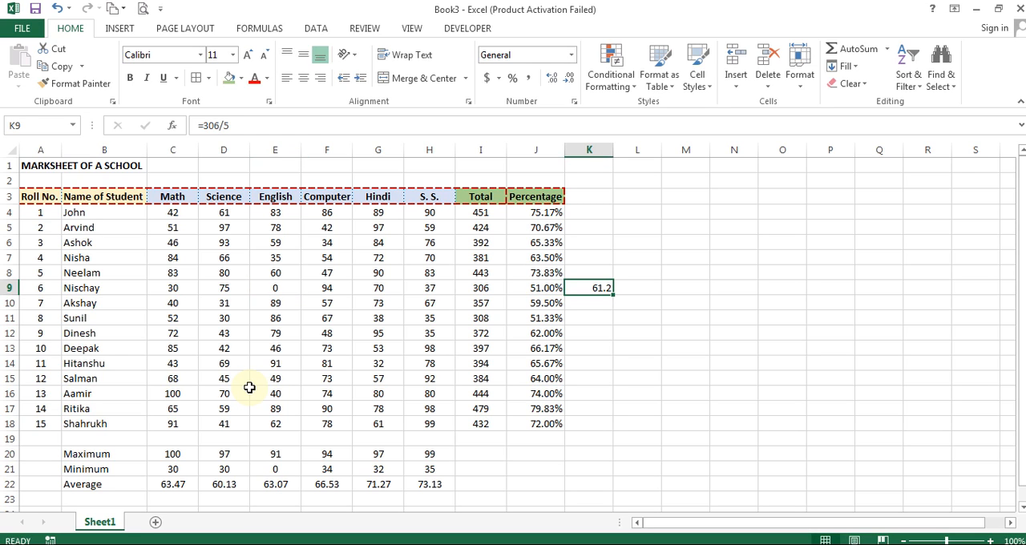
# - Replace the English mark in E9 with the absence entry Ab
pyautogui.press('Left')
pyautogui.press('Left')
pyautogui.press('Left')
pyautogui.press('Left')
pyautogui.press('Left')
pyautogui.press('Left')
pyautogui.write('Ab')
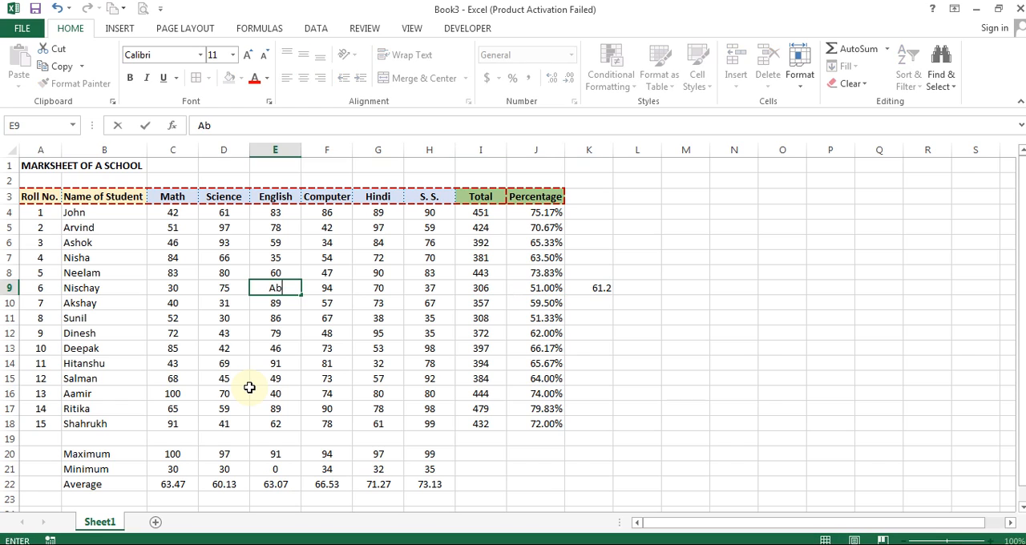
pyautogui.press('Return')
pyautogui.press('Up')
pyautogui.press('Right')
pyautogui.press('Right')
pyautogui.press('Right')
pyautogui.press('Right')
pyautogui.press('Right')
pyautogui.press('Right')
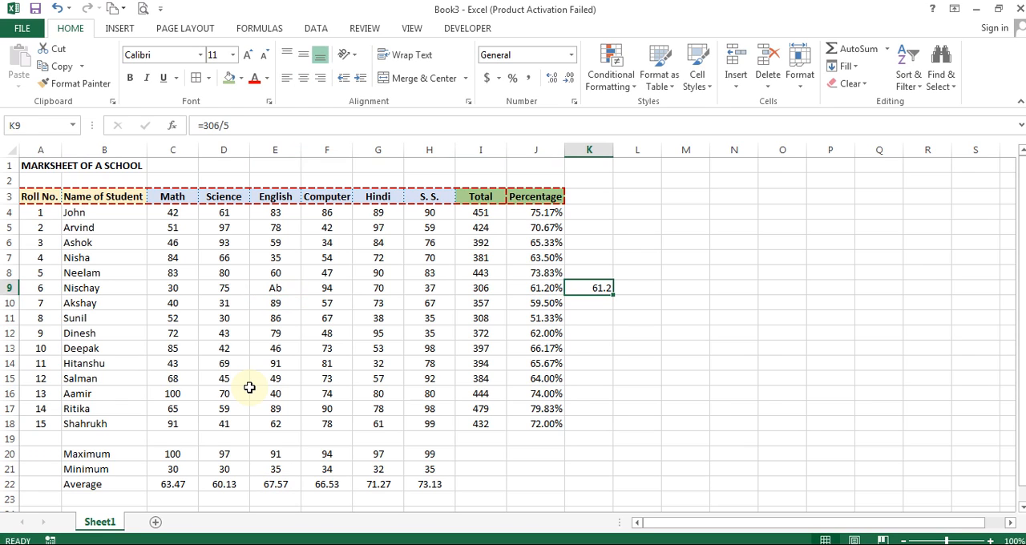
# - Clear the check calculation in K9 and set the English mark in E9 to 70
pyautogui.press('F2')
pyautogui.press('Escape')
pyautogui.press('Left')
pyautogui.press('Left')
pyautogui.press('Left')
pyautogui.press('Left')
pyautogui.press('Left')
pyautogui.press('Left')
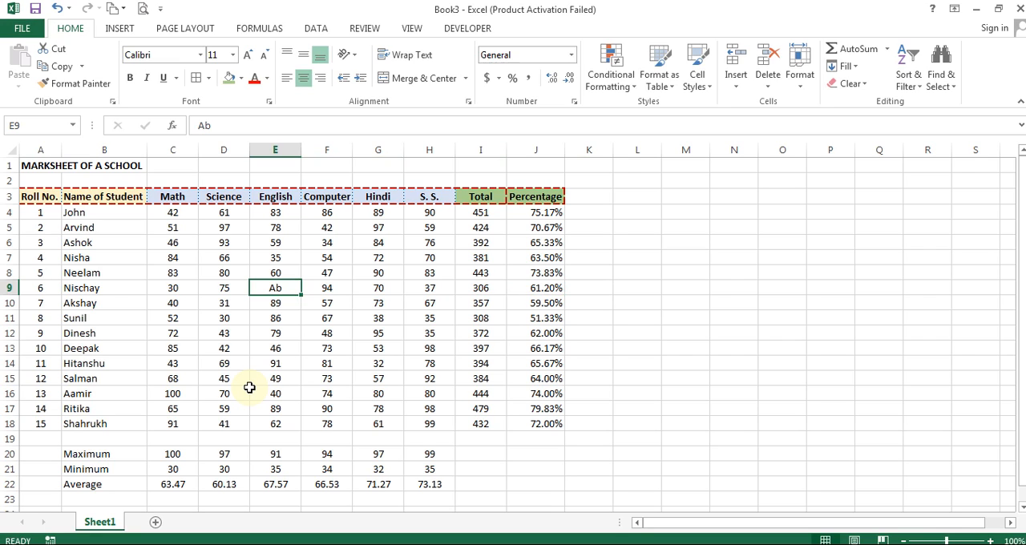
pyautogui.write('70')
pyautogui.press('Return')
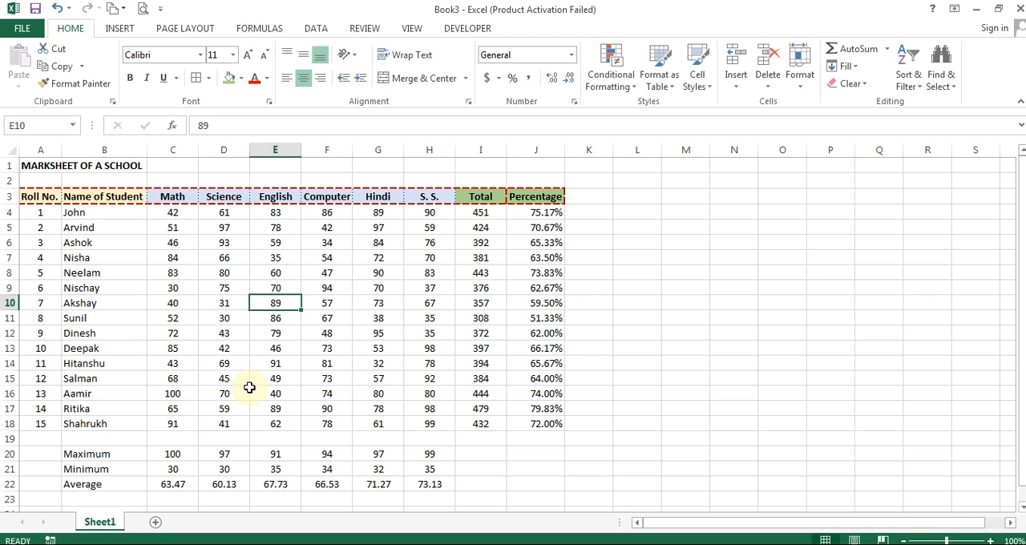
# - Review the total and percentage formulas in I9 and J9, and the percentage column down to J18
pyautogui.press('Up')
pyautogui.press('Right')
pyautogui.press('Right')
pyautogui.press('Right')
pyautogui.press('Right')
pyautogui.press('Right')
pyautogui.press('Left')
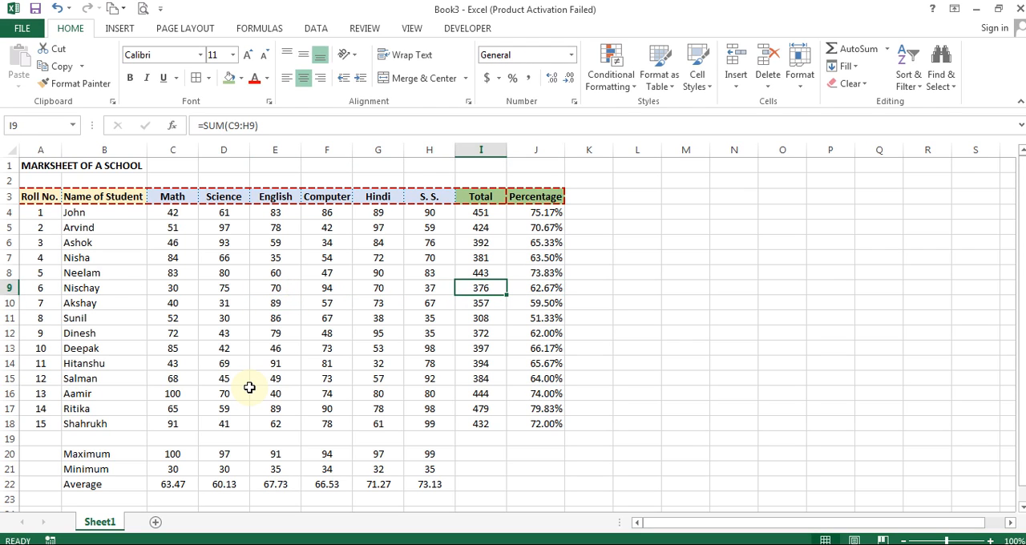
pyautogui.press('Right')
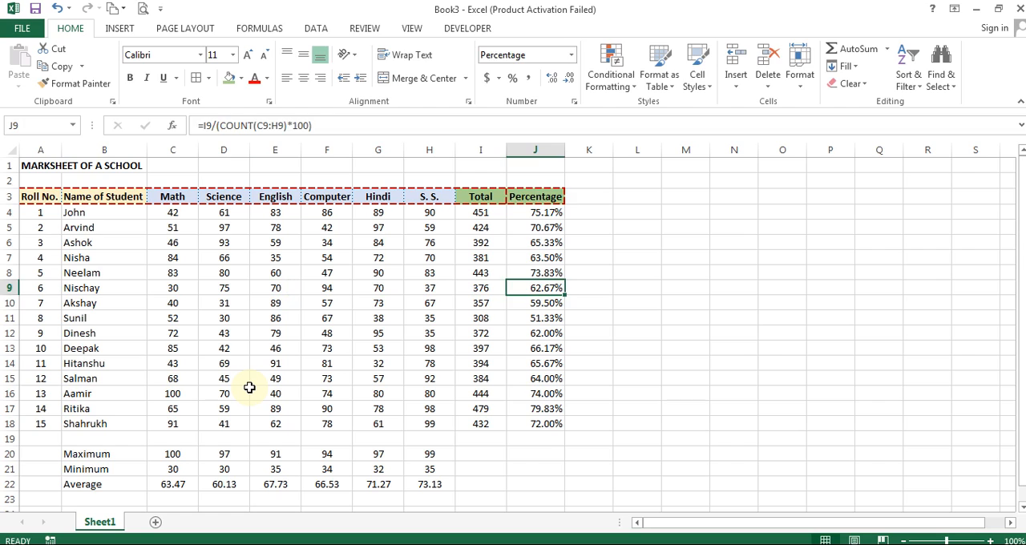
pyautogui.hotkey('ctrl', 'Up')
pyautogui.press('Down')
pyautogui.press('Up')
pyautogui.press('Down')
pyautogui.hotkey('ctrl', 'Down')
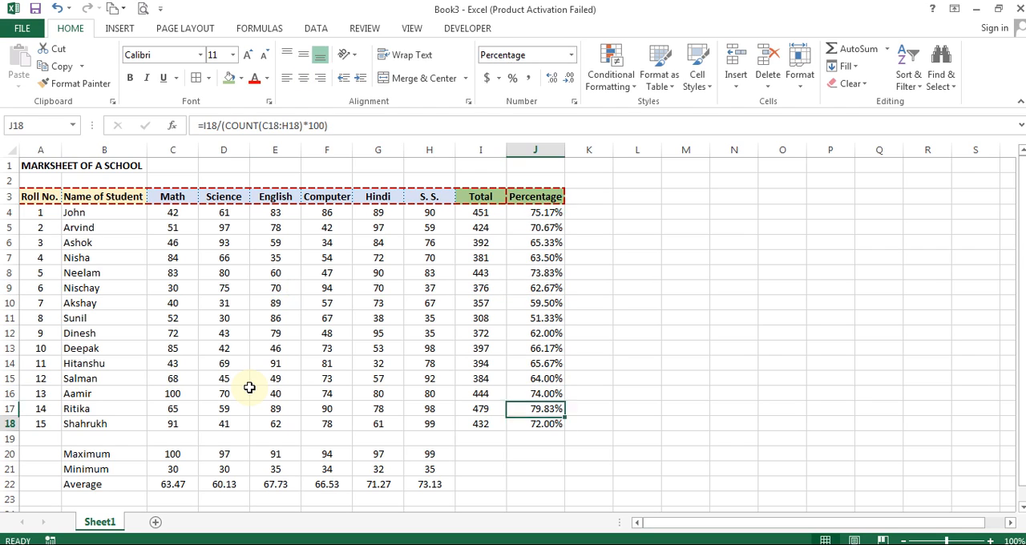
# - Copy the Percentage header from J3 into K3 to carry over its formatting, and change the text to Minimum
pyautogui.hotkey('ctrl', 'Up')
pyautogui.press('Right')
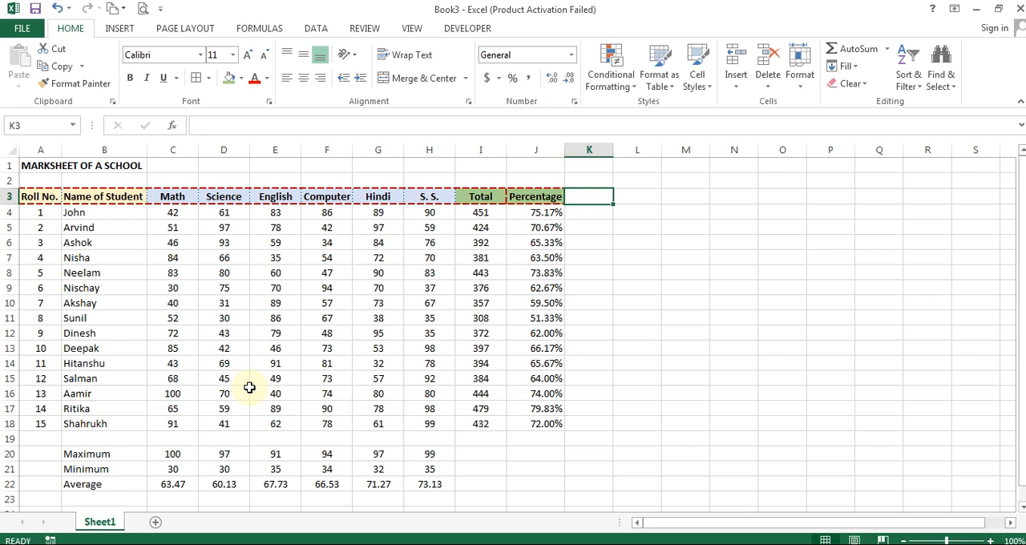
pyautogui.press('Left')
pyautogui.press('Right')
pyautogui.hotkey('ctrl', 'r')
pyautogui.write('Mi')
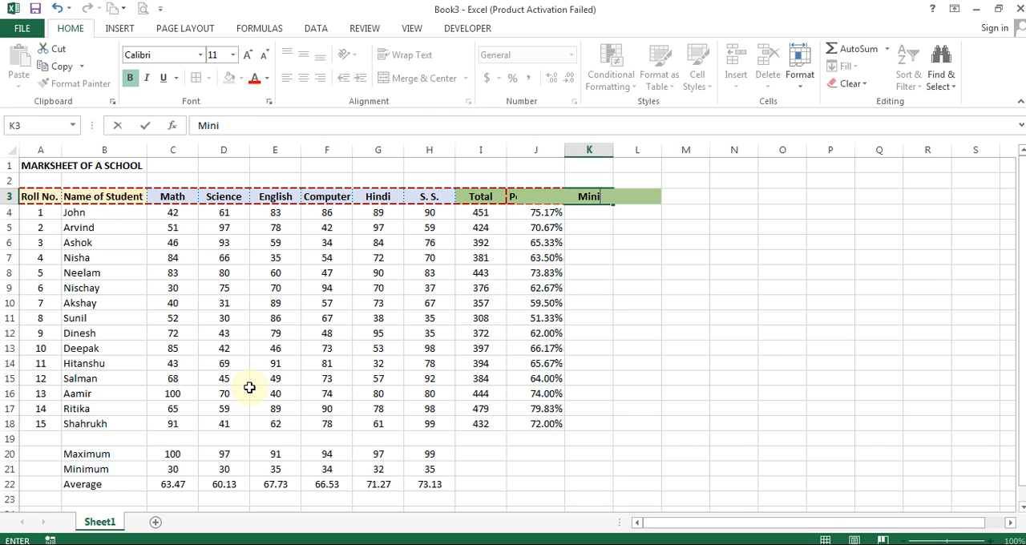
pyautogui.hotkey('ctrl', 'Return')
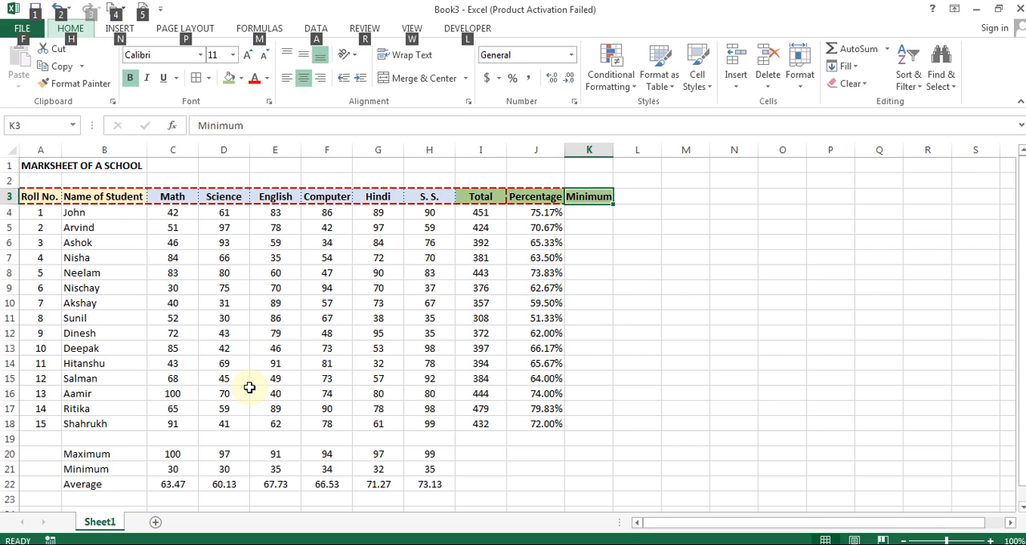
# - Copy the header from K3 into L3 with its formatting and change the text to Maximum
pyautogui.press('Right')
pyautogui.hotkey('ctrl', 'r')
pyautogui.write('Max')
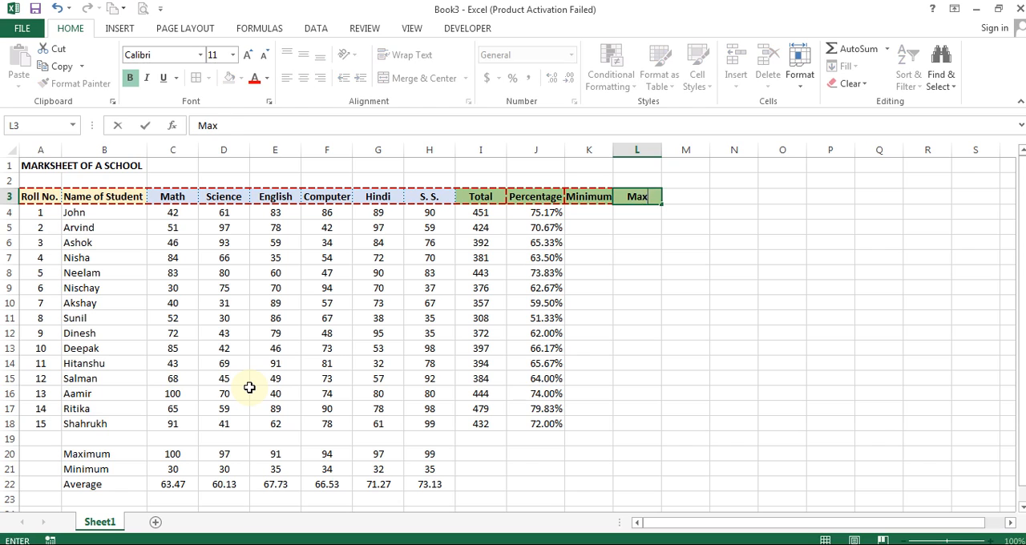
pyautogui.write('imum')
pyautogui.press('Return')
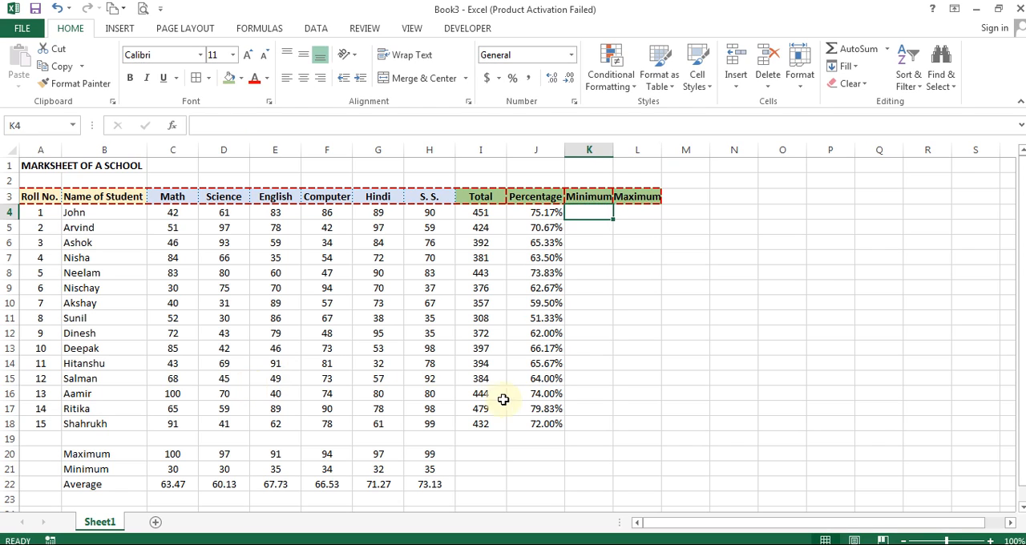
# - Insert the Min function in K4 over the six subject marks, giving =MIN(C4:H4)
pyautogui.click(886, 49)
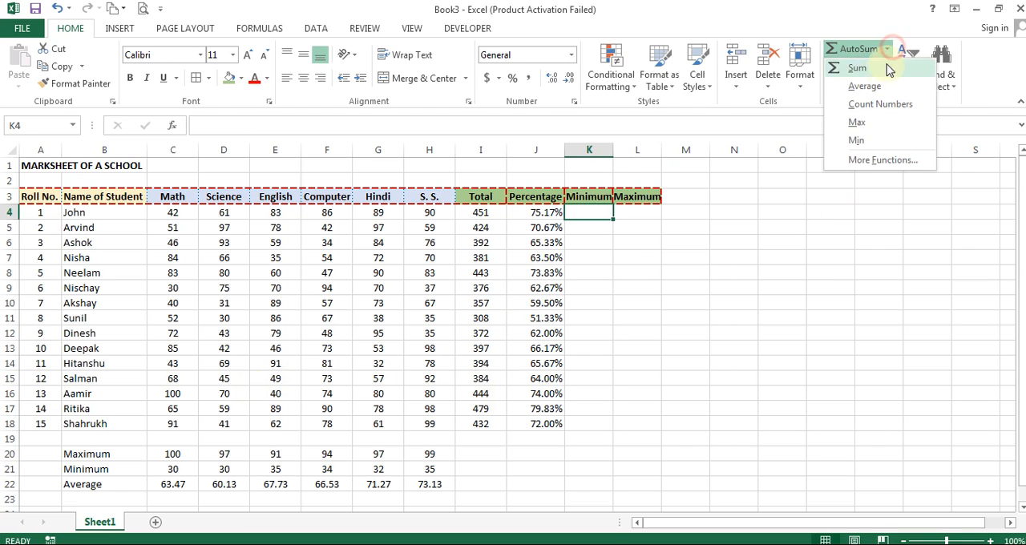
pyautogui.click(857, 142)
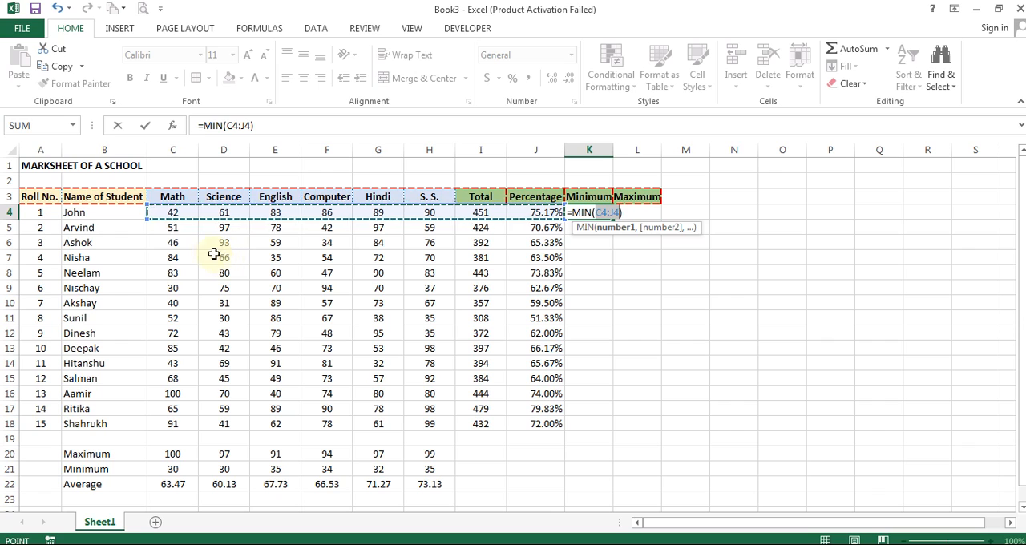
pyautogui.moveTo(172, 216); pyautogui.dragTo(412, 210)
pyautogui.press('Return')
pyautogui.press('Up')
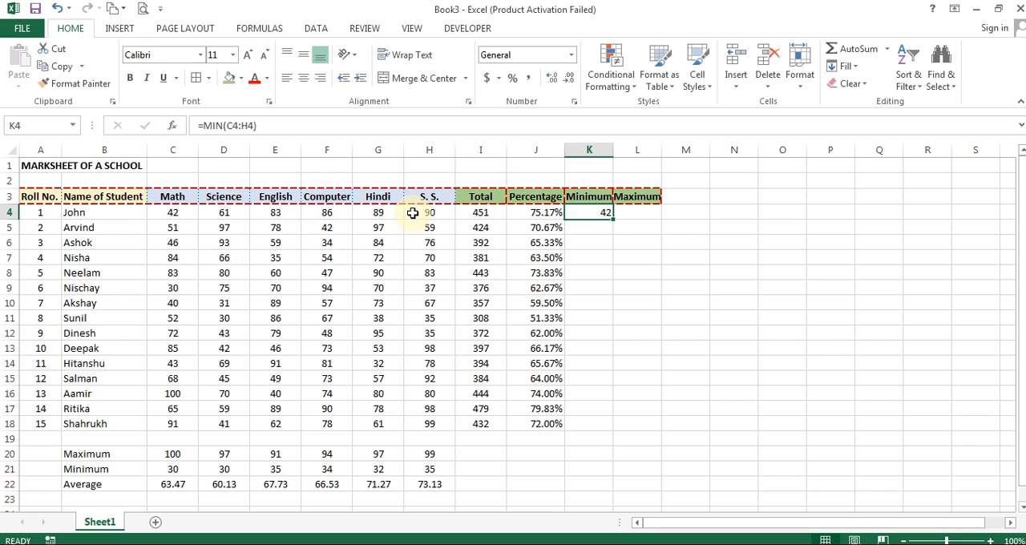
# - Enter a MAX formula in L4 over the subject marks C4:H4
pyautogui.press('Right')
pyautogui.write('=max')
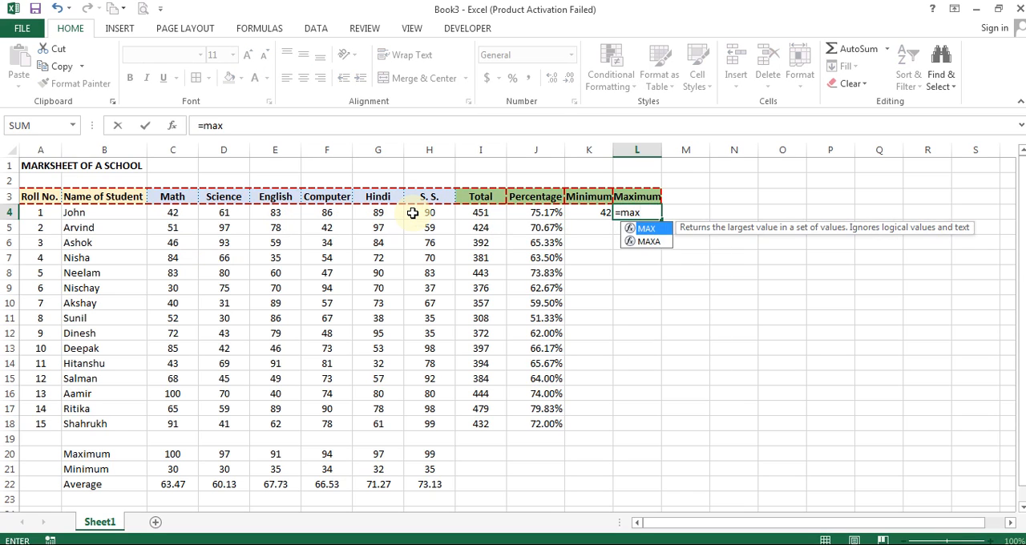
pyautogui.write('(')
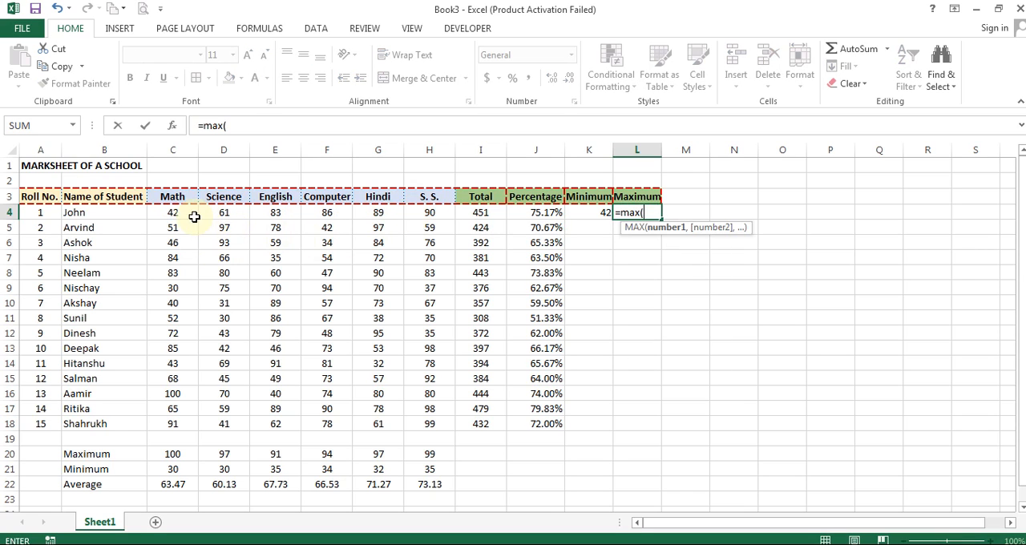
pyautogui.moveTo(194, 216); pyautogui.dragTo(416, 208)
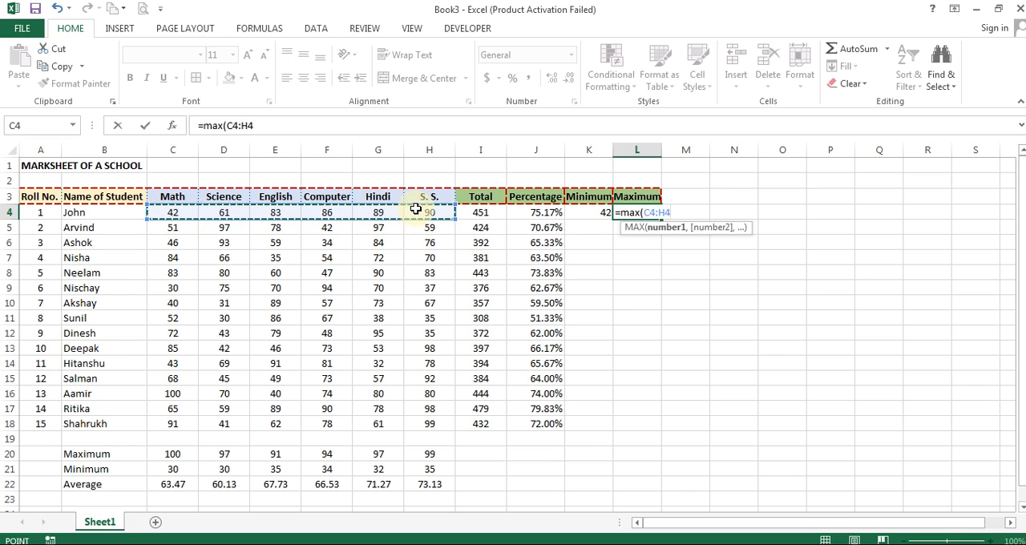
pyautogui.hotkey('ctrl', 'Return')
# - Fill the Minimum and Maximum formulas in K4:L4 down through row 18
pyautogui.moveTo(585, 212); pyautogui.dragTo(638, 426)
pyautogui.click(754, 275)
pyautogui.click(754, 298)
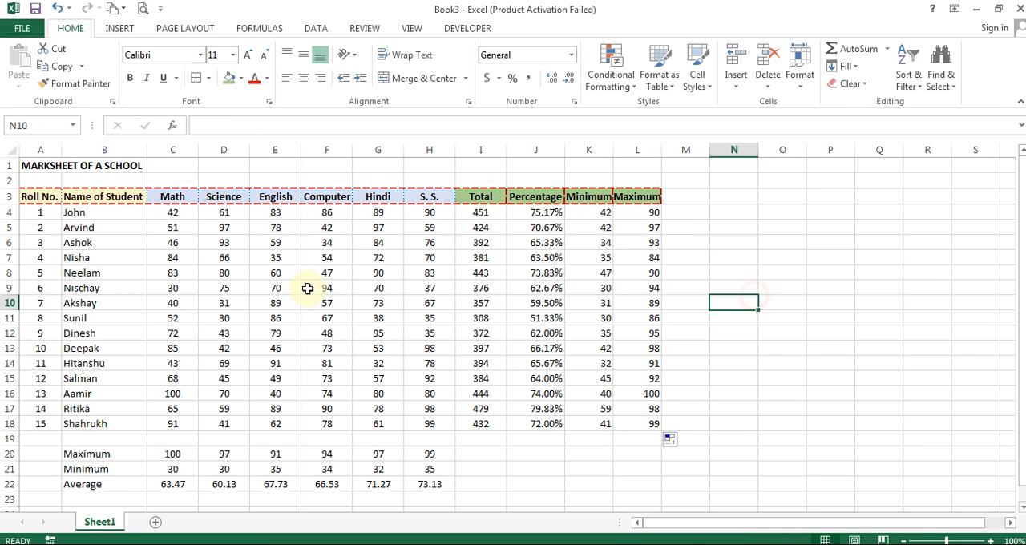
# - Clear the total, percentage, minimum and maximum results in I5:L18, keeping only the formulas in row 4
pyautogui.moveTo(481, 231); pyautogui.dragTo(632, 420)
pyautogui.press('Delete')
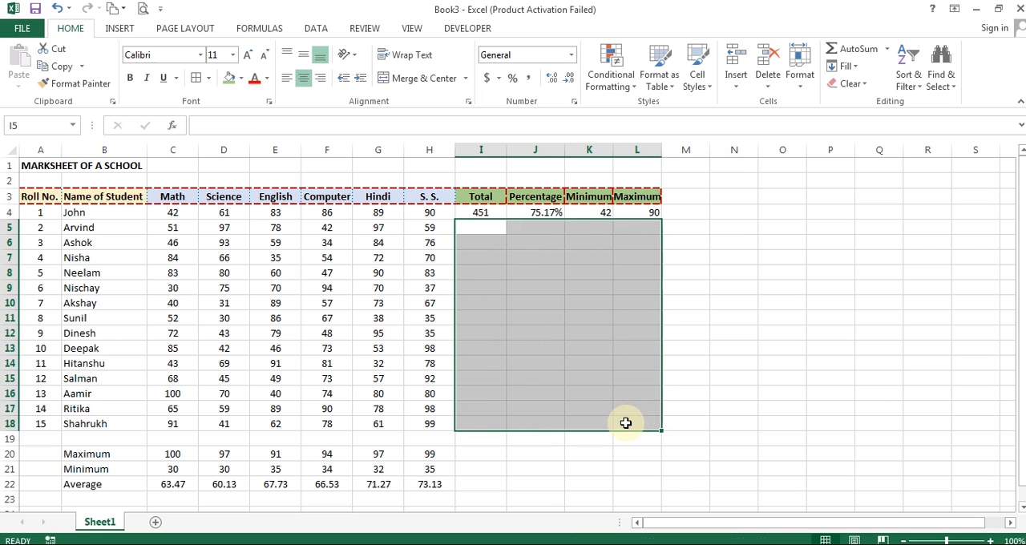
pyautogui.click(759, 262)
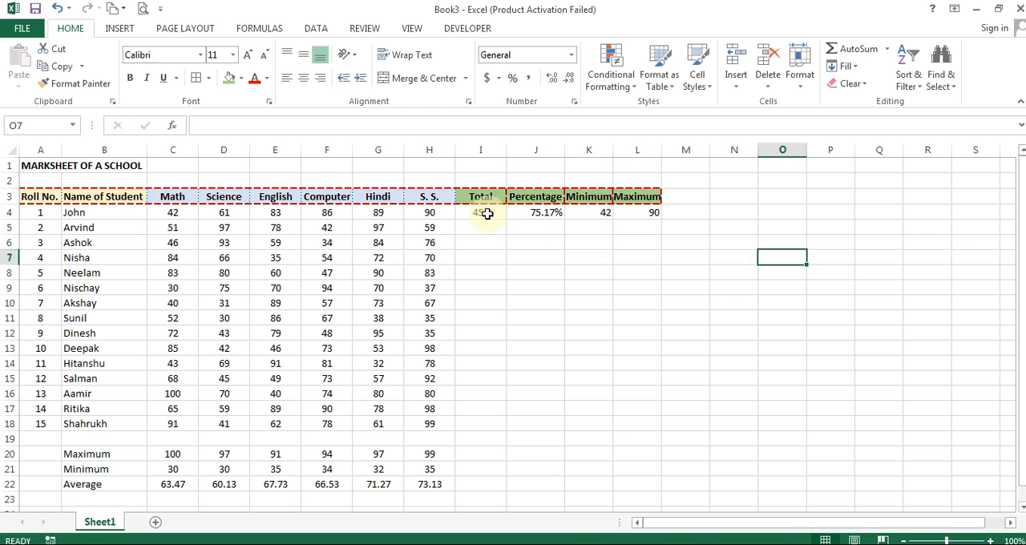
# - Try filling all four formulas in I4:L4 down through row 18 at once, and undo the fill
pyautogui.moveTo(481, 212); pyautogui.dragTo(658, 210)
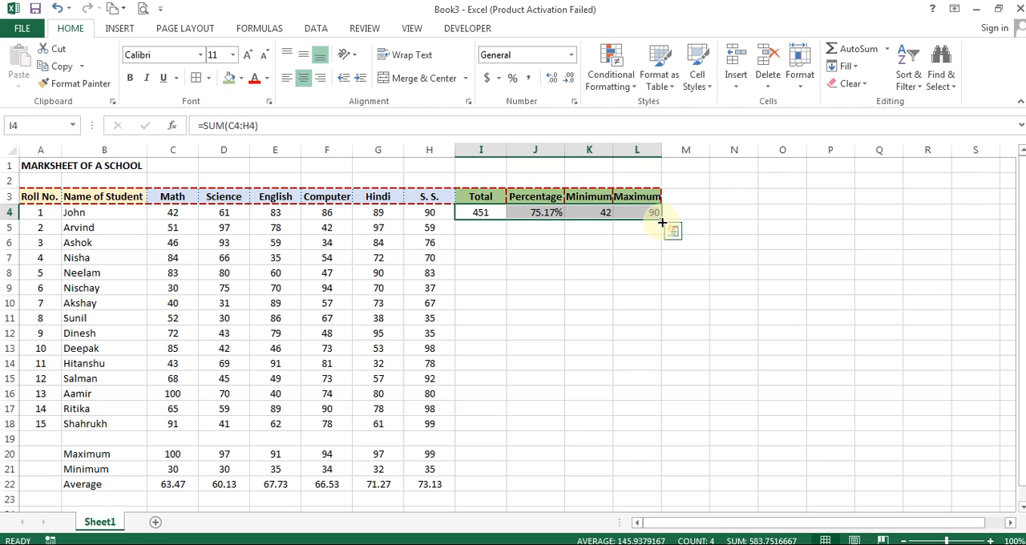
pyautogui.doubleClick(661, 221)
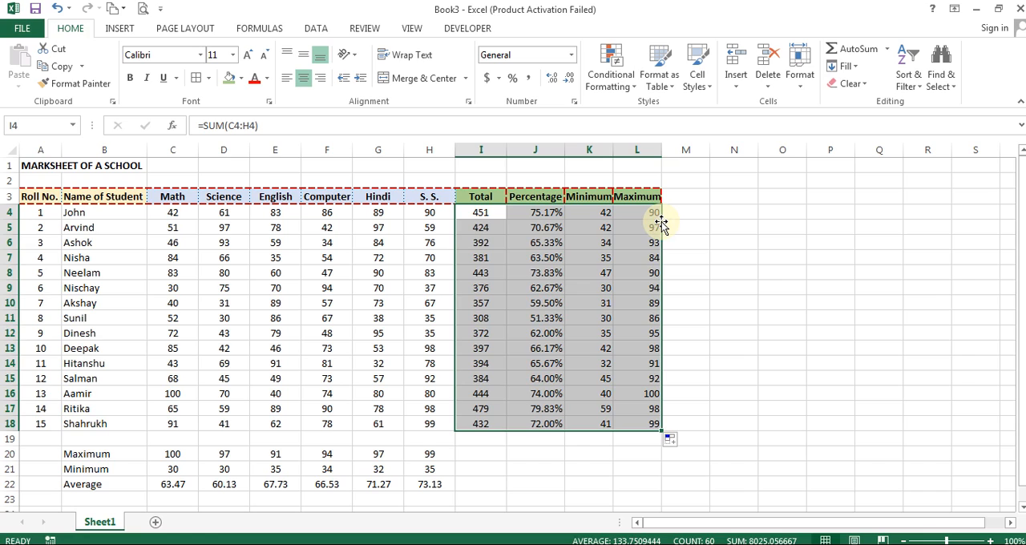
pyautogui.hotkey('ctrl', 'z')
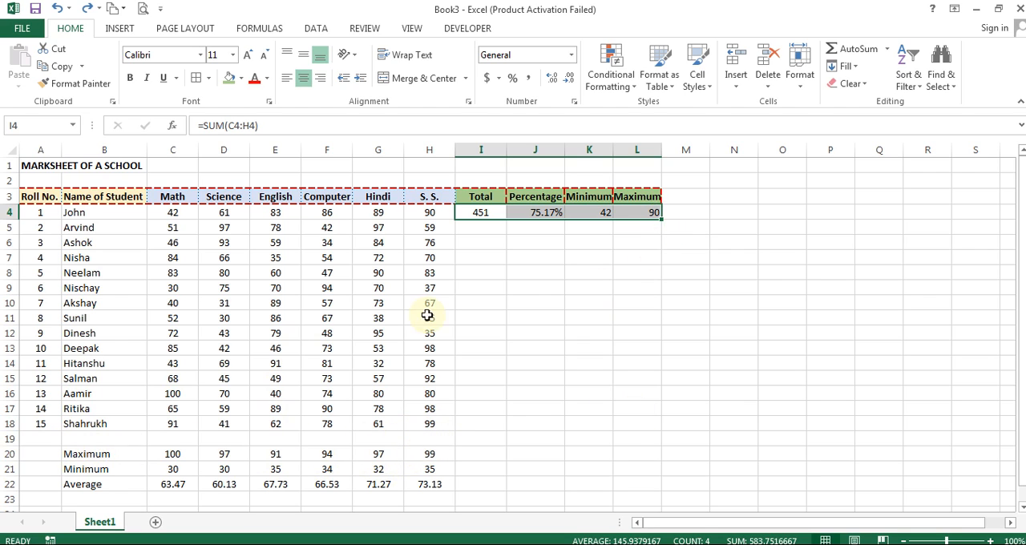
# - Fill the four formulas in I4:L4 down through row 18 and centre all values in C4:L18
pyautogui.doubleClick(661, 222)
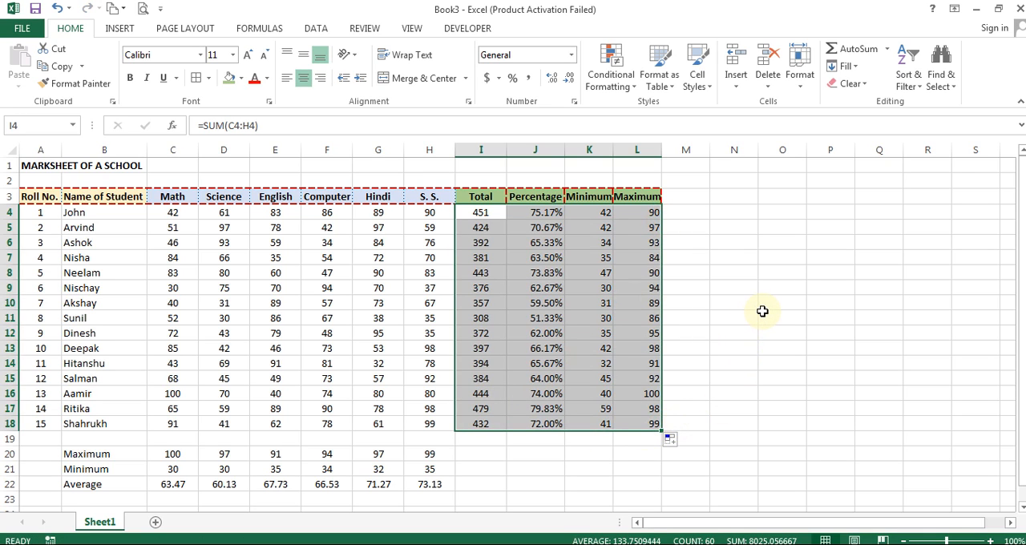
pyautogui.click(774, 295)
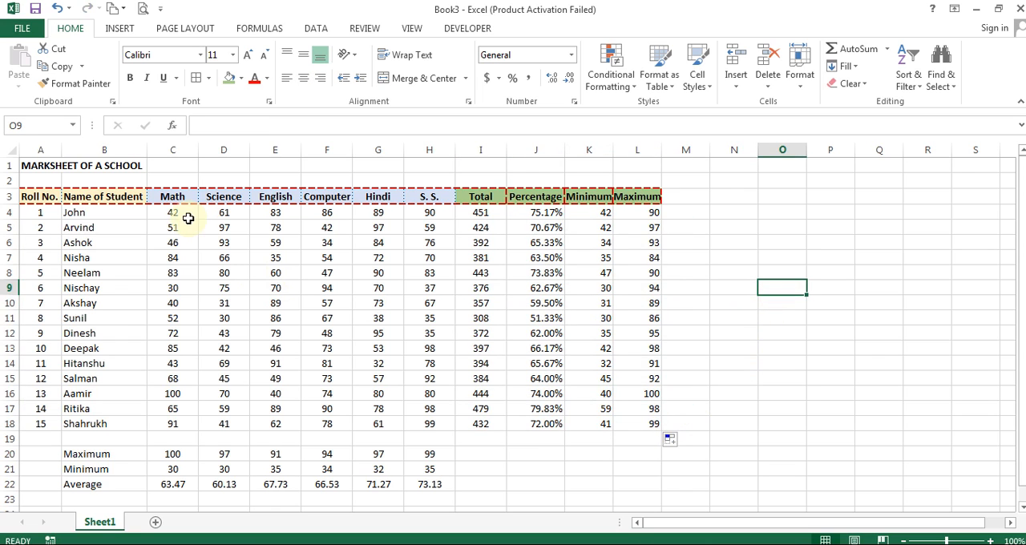
pyautogui.moveTo(174, 214); pyautogui.dragTo(641, 424)
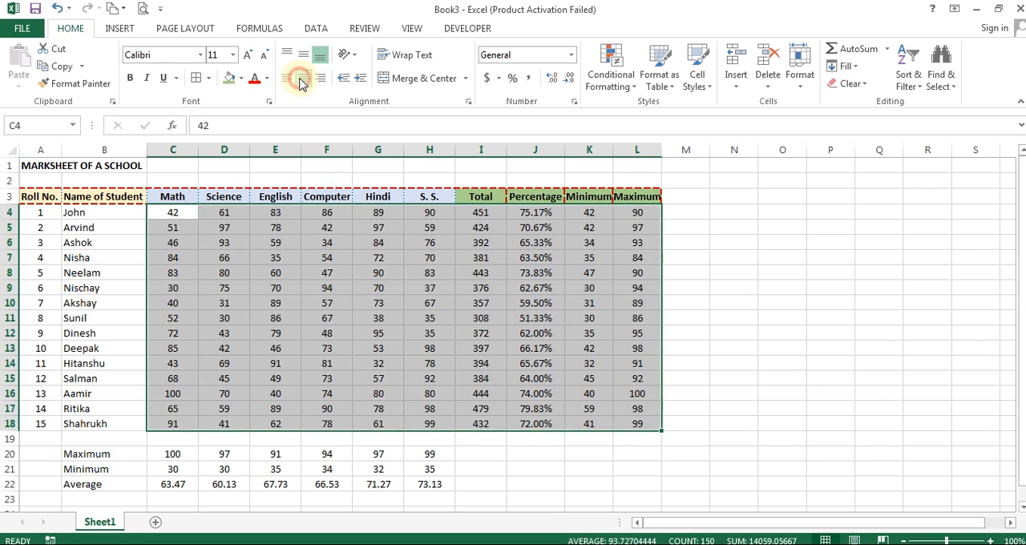
pyautogui.click(337, 318)
# - Apply thin solid outline and inside borders in the Automatic colour to the student rows A4:L18
pyautogui.moveTo(41, 213); pyautogui.dragTo(633, 421)
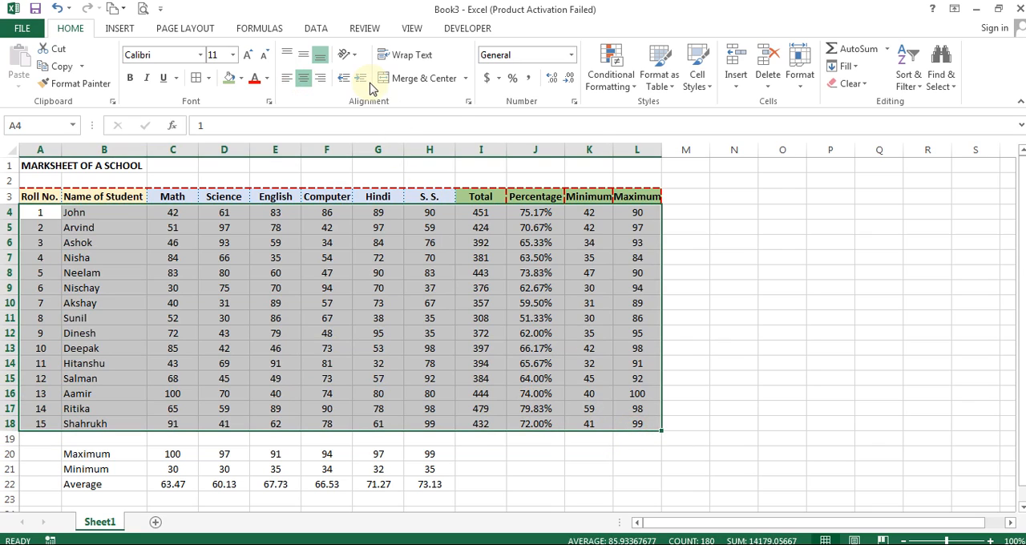
pyautogui.click(208, 80)
pyautogui.click(268, 463)
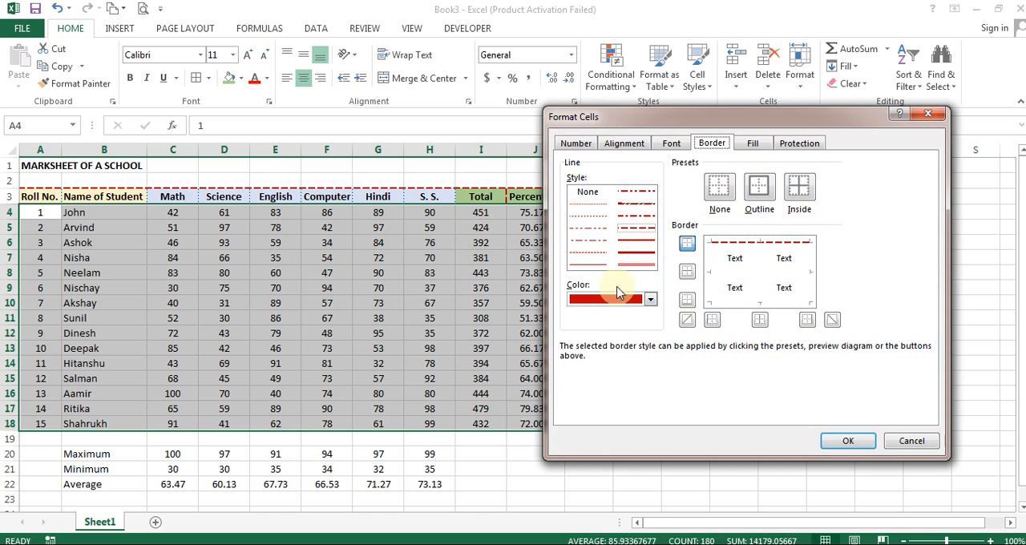
pyautogui.click(607, 302)
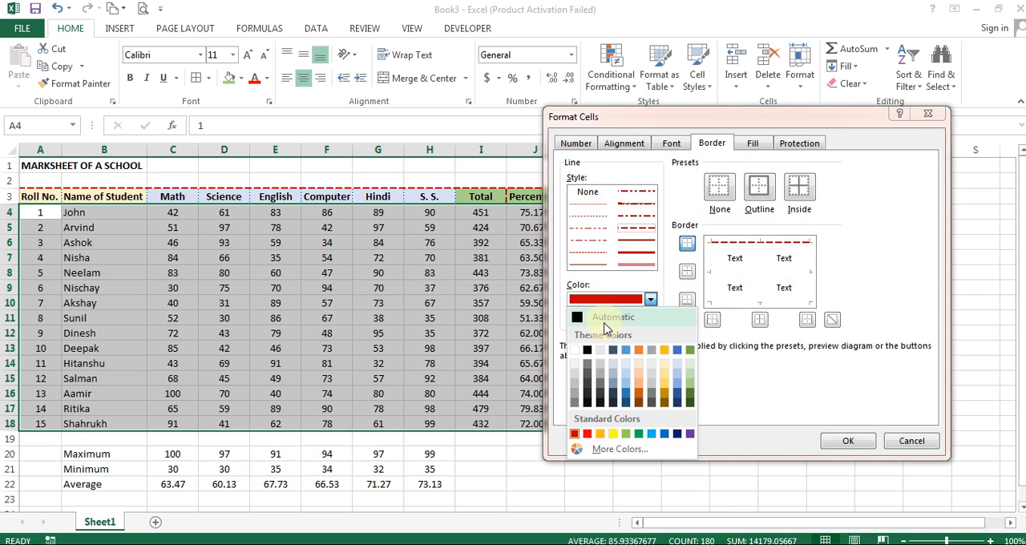
pyautogui.click(616, 320)
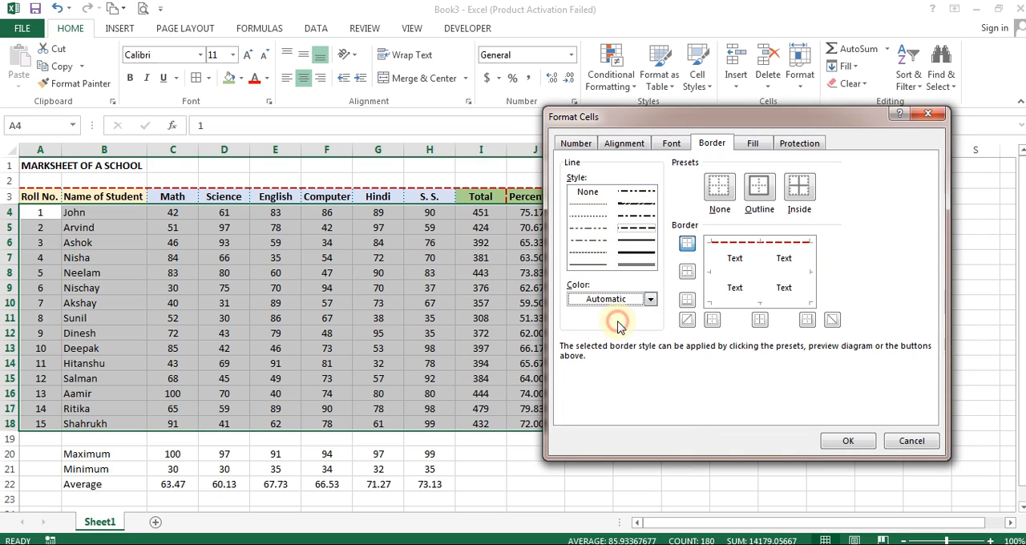
pyautogui.click(759, 189)
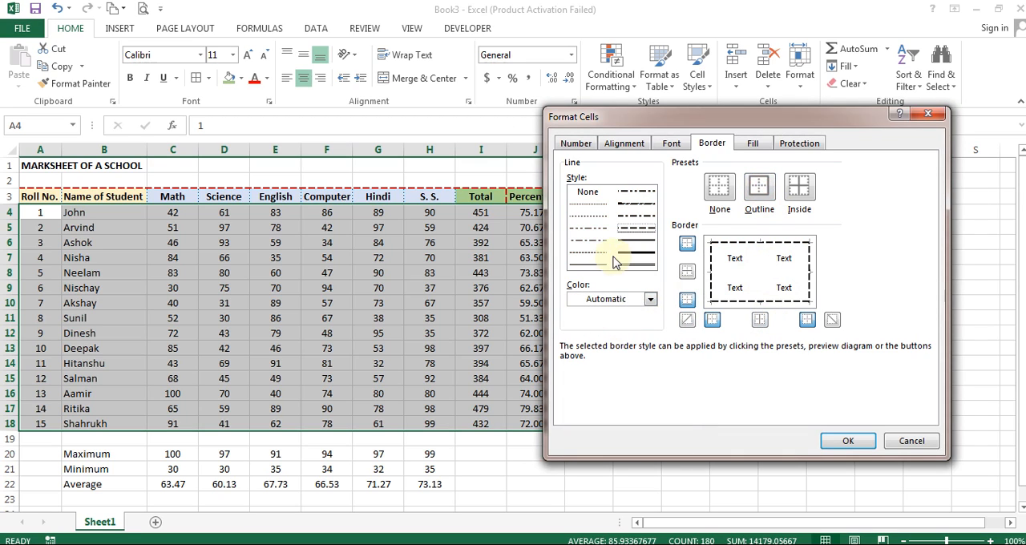
pyautogui.click(589, 264)
pyautogui.click(760, 191)
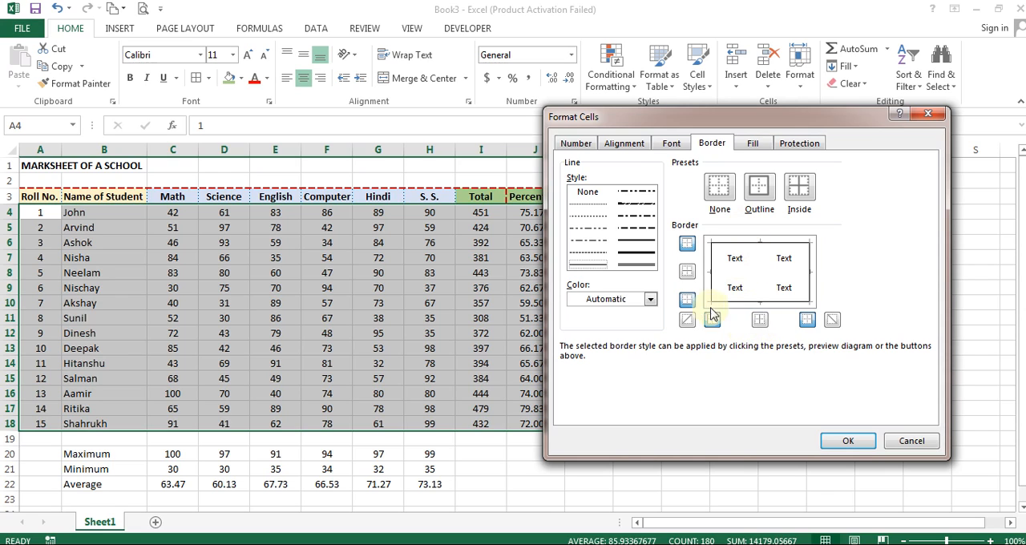
pyautogui.click(760, 320)
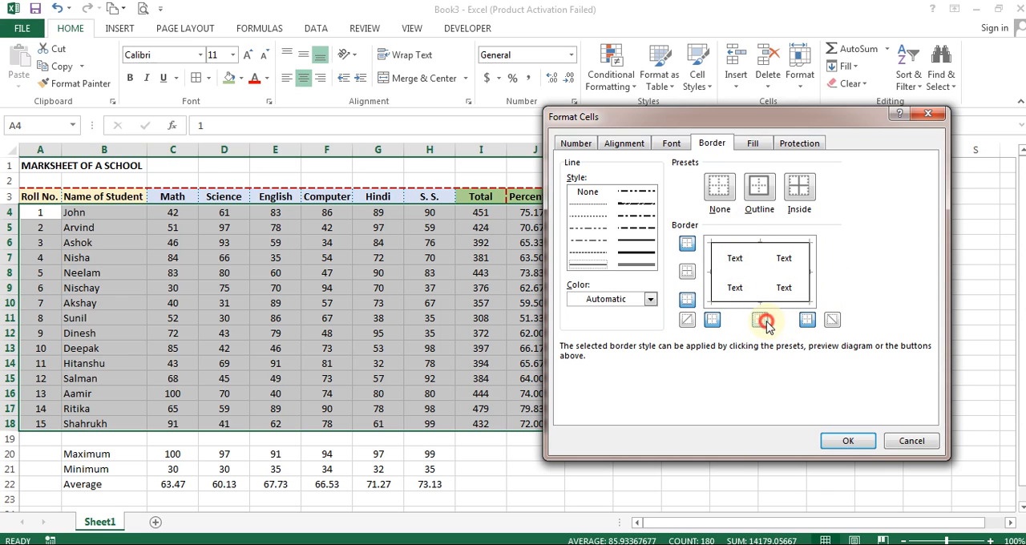
pyautogui.click(688, 275)
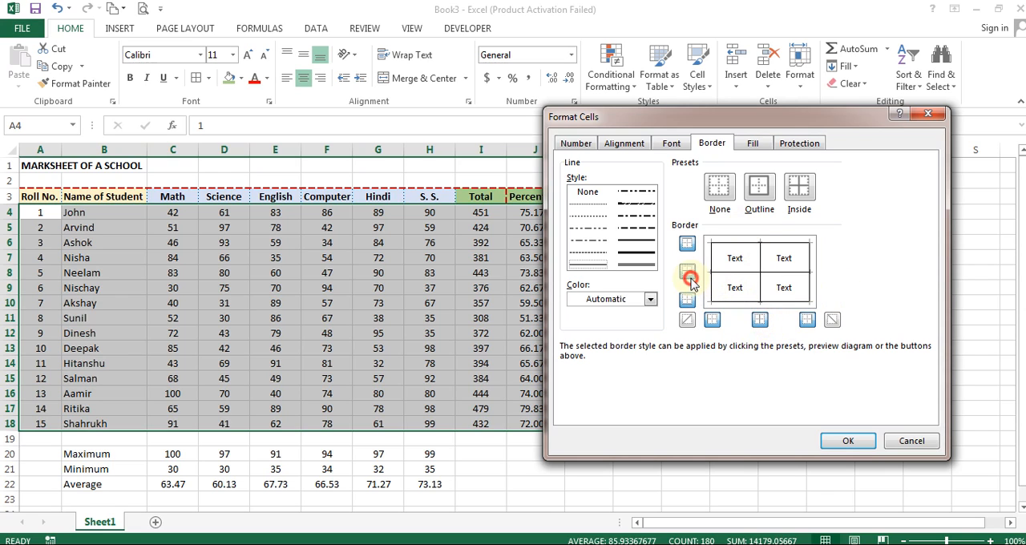
pyautogui.click(848, 440)
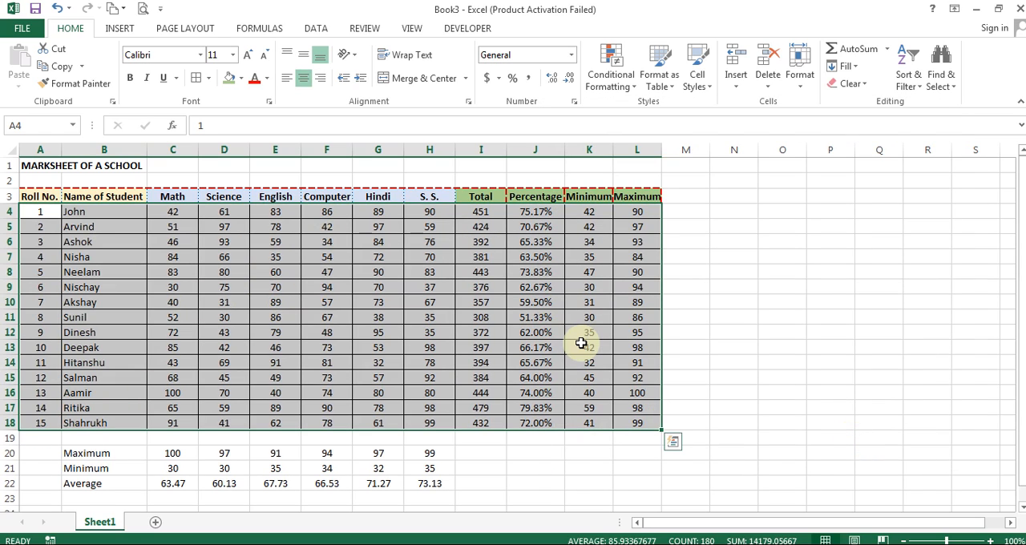
# - Remove all borders from the student rows A4:L18
pyautogui.hotkey('ctrl', '1')
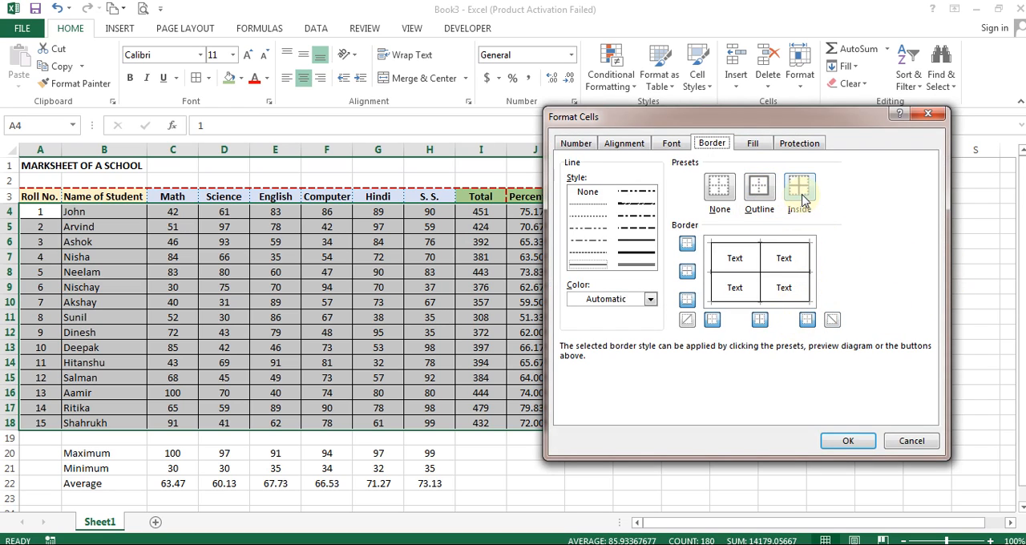
pyautogui.click(719, 189)
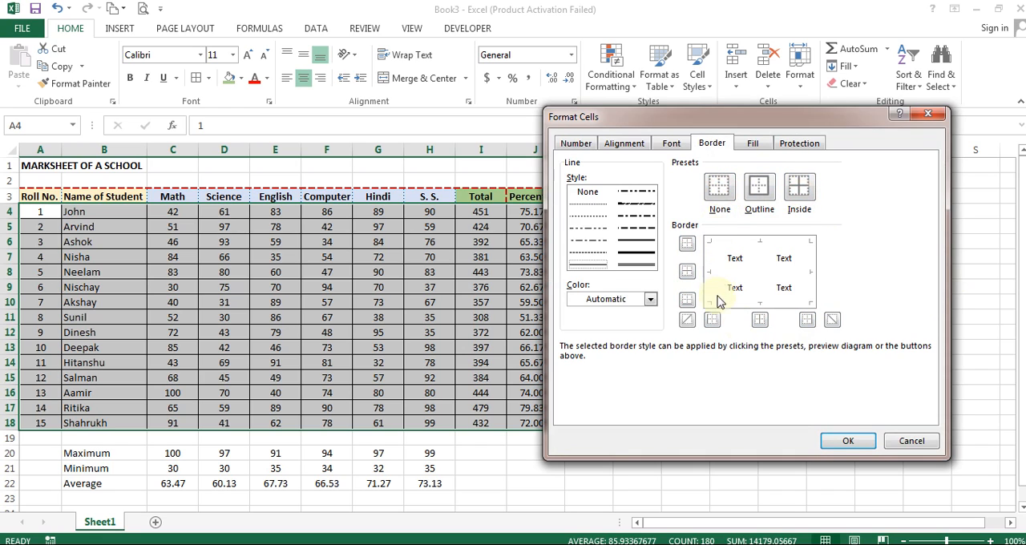
pyautogui.click(848, 440)
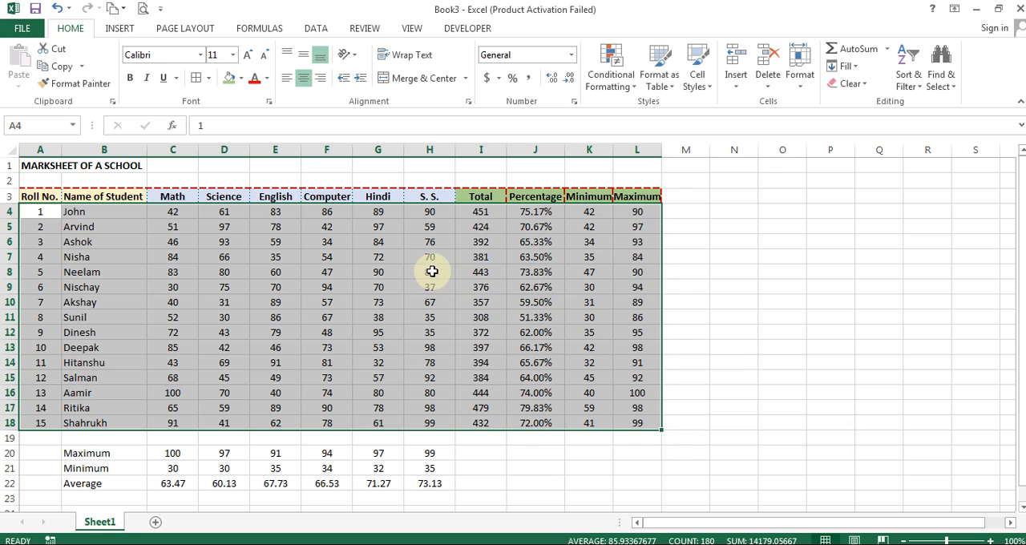
pyautogui.click(432, 271)
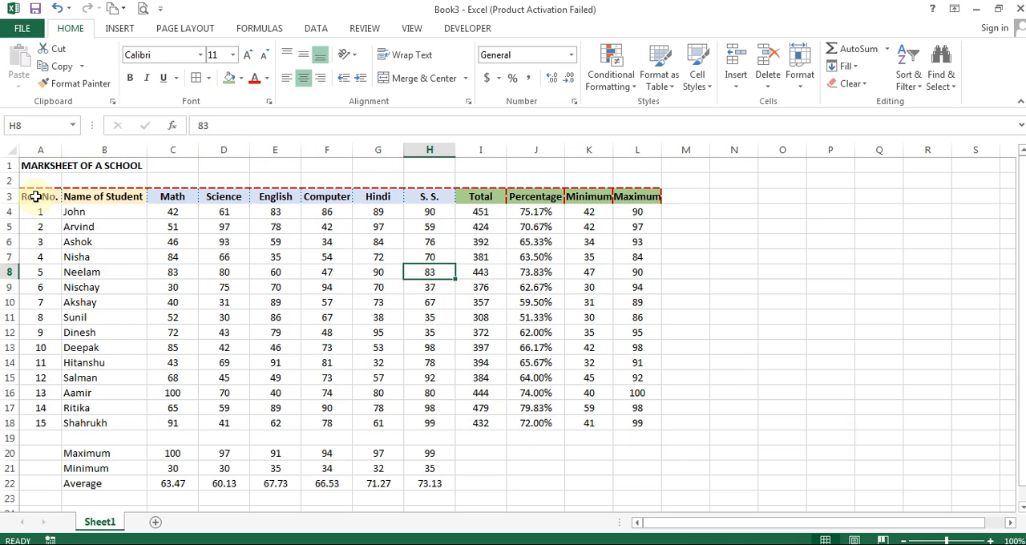
# - Remove all borders from the whole table A3:L18, including the header row
pyautogui.moveTo(35, 196); pyautogui.dragTo(637, 424)
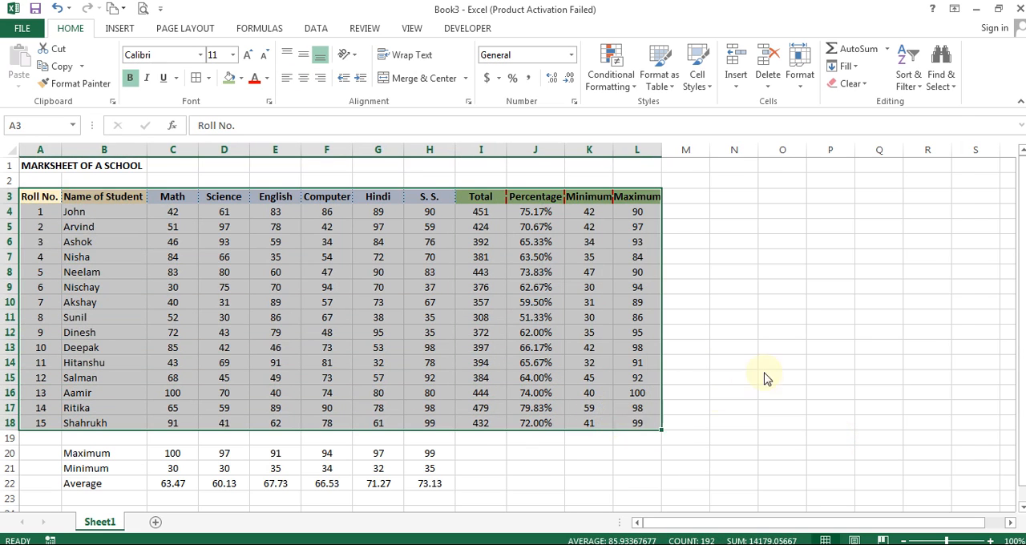
pyautogui.hotkey('ctrl', '1')
pyautogui.click(720, 202)
pyautogui.click(838, 441)
pyautogui.click(294, 257)
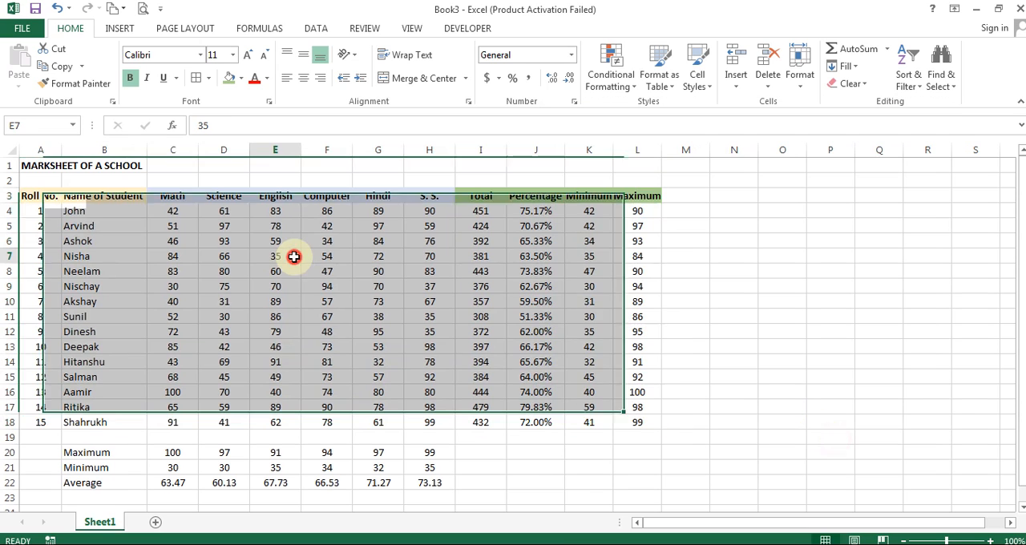
pyautogui.click(787, 257)
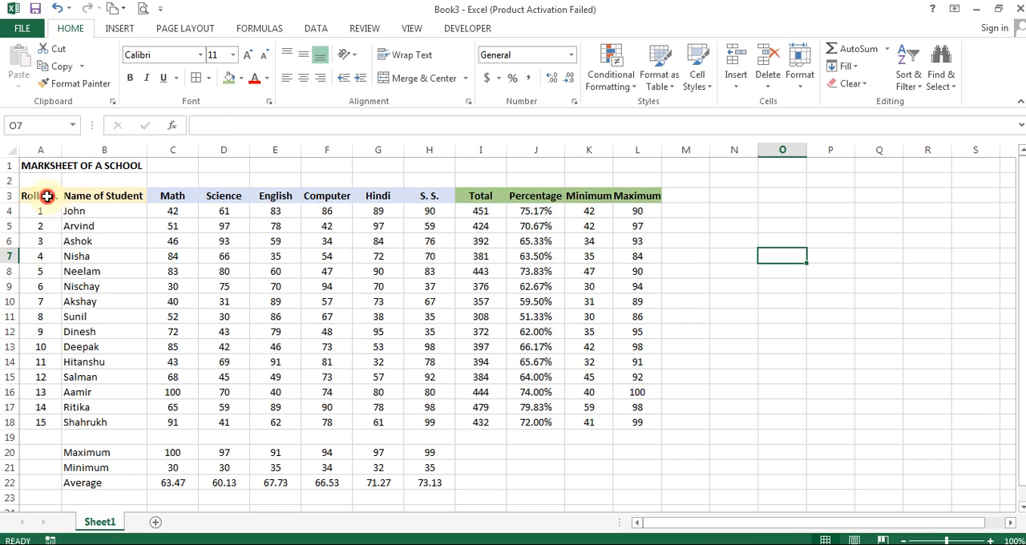
# - Apply thin solid black outline and inside borders to the whole table A3:L18
pyautogui.moveTo(48, 197); pyautogui.dragTo(637, 425)
pyautogui.hotkey('ctrl', '1')
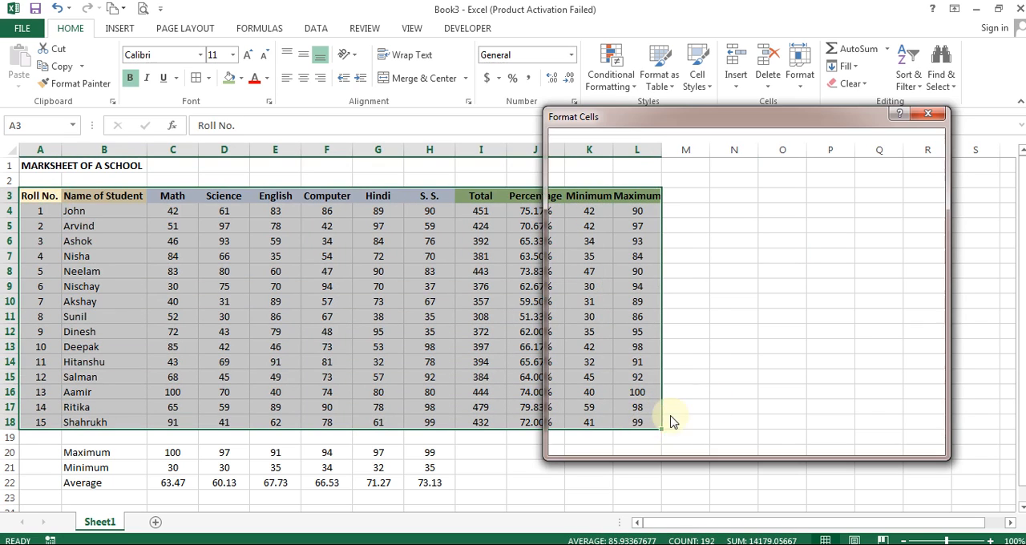
pyautogui.click(759, 187)
pyautogui.click(799, 186)
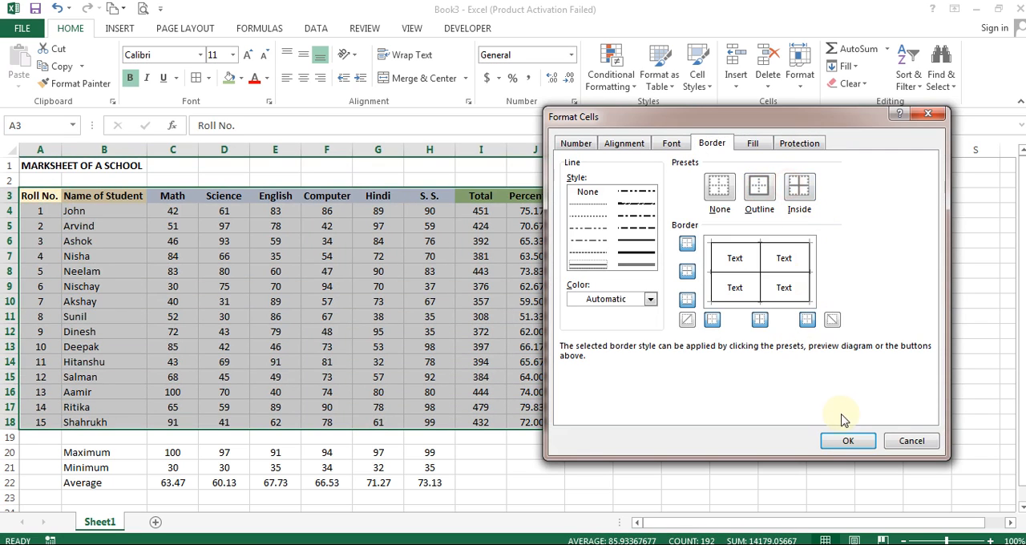
pyautogui.click(846, 440)
pyautogui.click(446, 301)
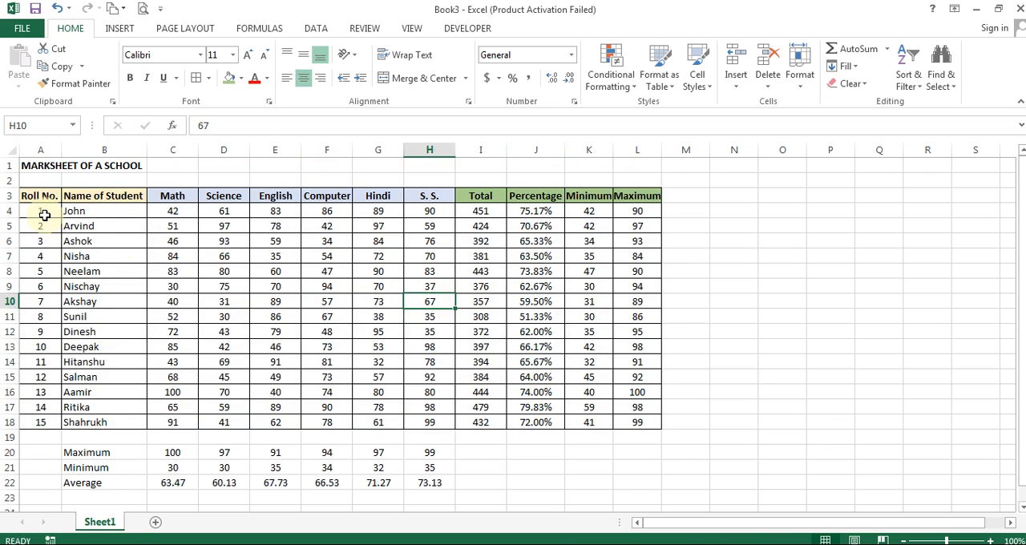
# - Change the inside borders of the student rows A4:L18 to a dotted line, keeping the solid outline
pyautogui.moveTo(44, 215); pyautogui.dragTo(634, 420)
pyautogui.click(141, 268)
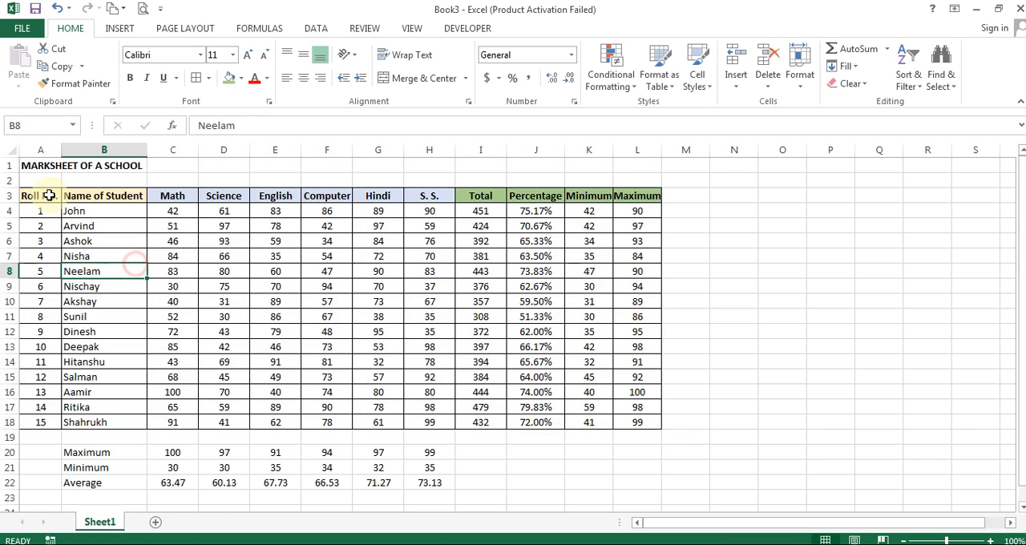
pyautogui.click(40, 213)
pyautogui.moveTo(40, 213)
pyautogui.mouseDown()
pyautogui.moveTo(486, 323)
pyautogui.moveTo(633, 412)
pyautogui.moveTo(630, 421)
pyautogui.mouseUp()
pyautogui.hotkey('ctrl', '1')
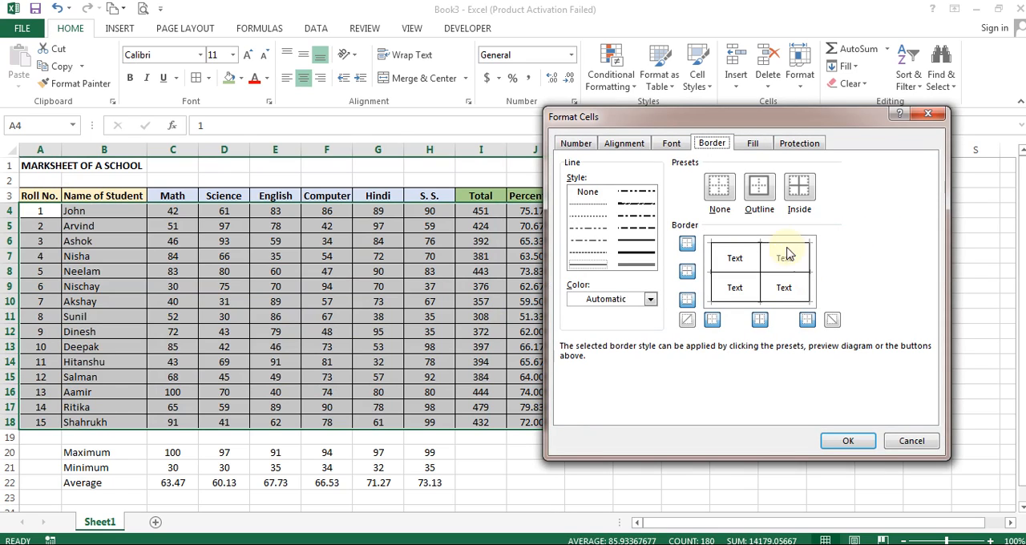
pyautogui.click(619, 144)
pyautogui.click(671, 143)
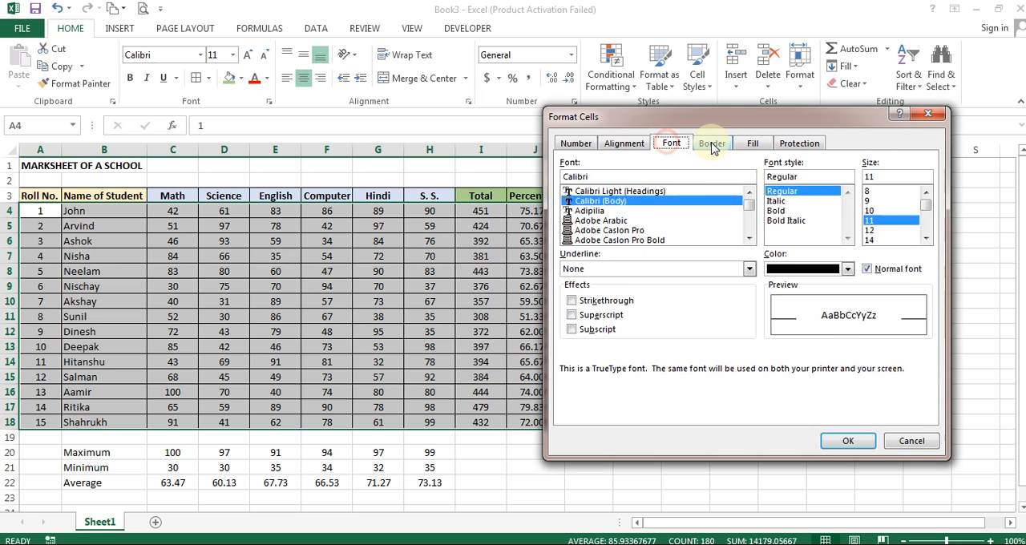
pyautogui.click(713, 145)
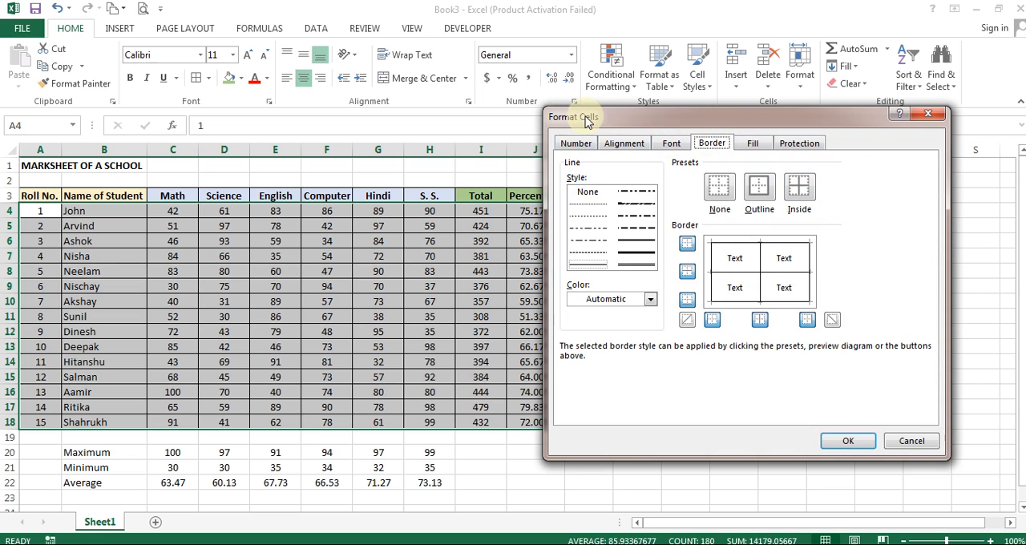
pyautogui.click(586, 215)
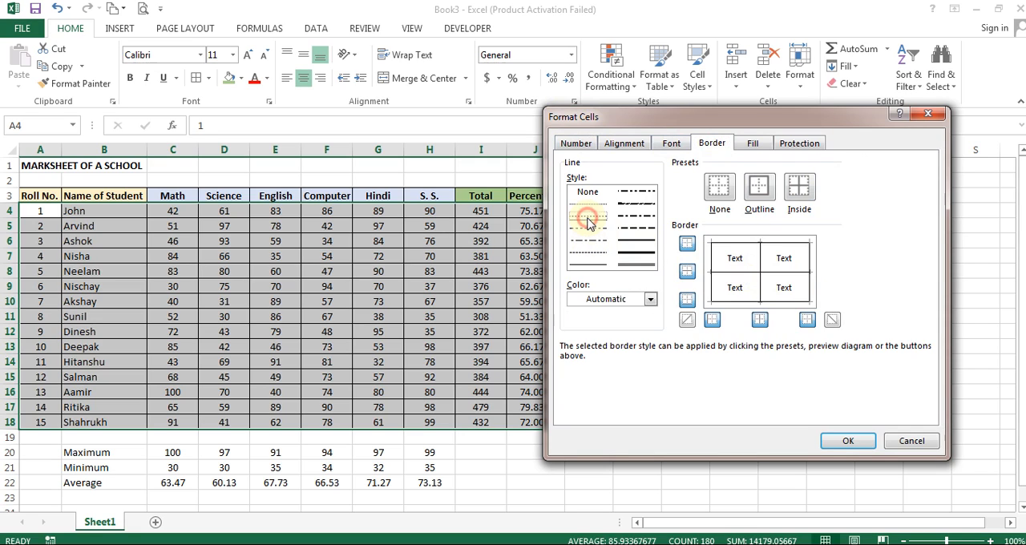
pyautogui.click(799, 190)
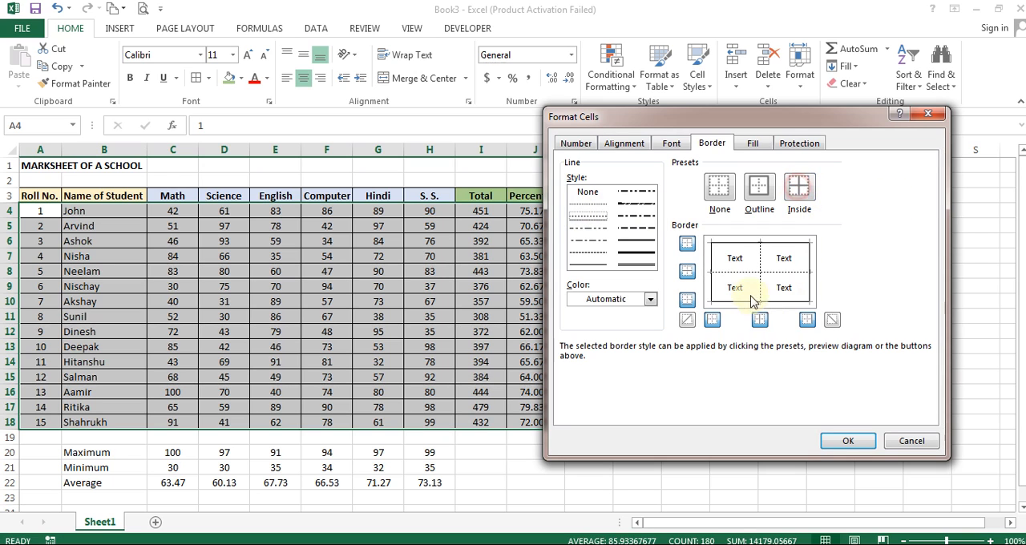
pyautogui.click(846, 441)
pyautogui.click(326, 271)
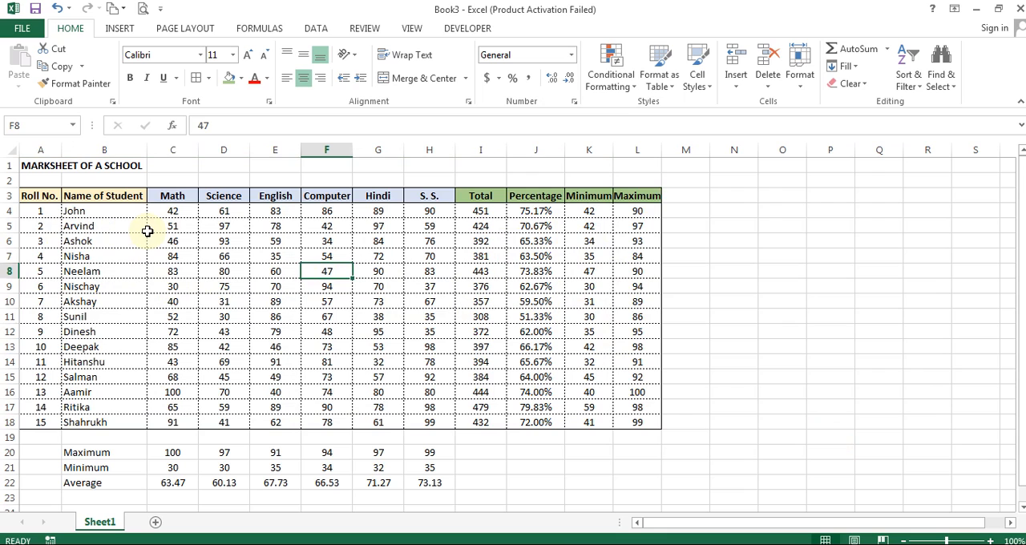
# - Change the inner vertical borders of A4:L18 to a thin solid line
pyautogui.moveTo(44, 215); pyautogui.dragTo(652, 421)
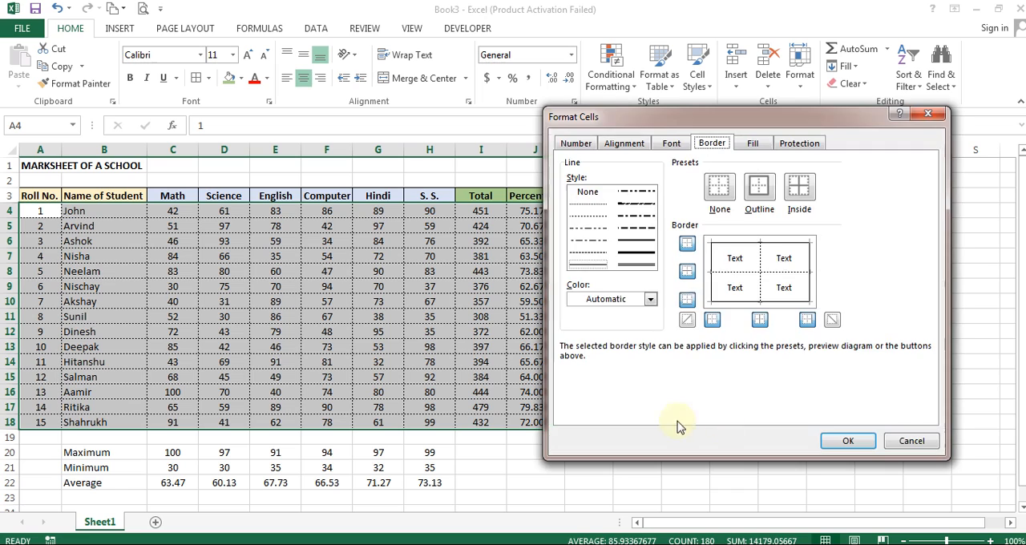
pyautogui.hotkey('ctrl', '1')
pyautogui.click(584, 264)
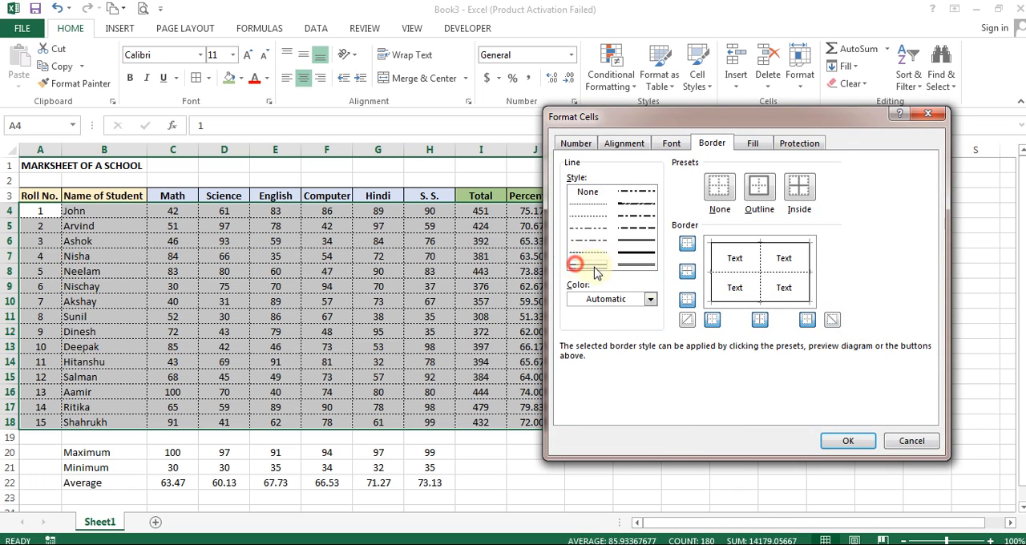
pyautogui.click(760, 320)
pyautogui.click(841, 439)
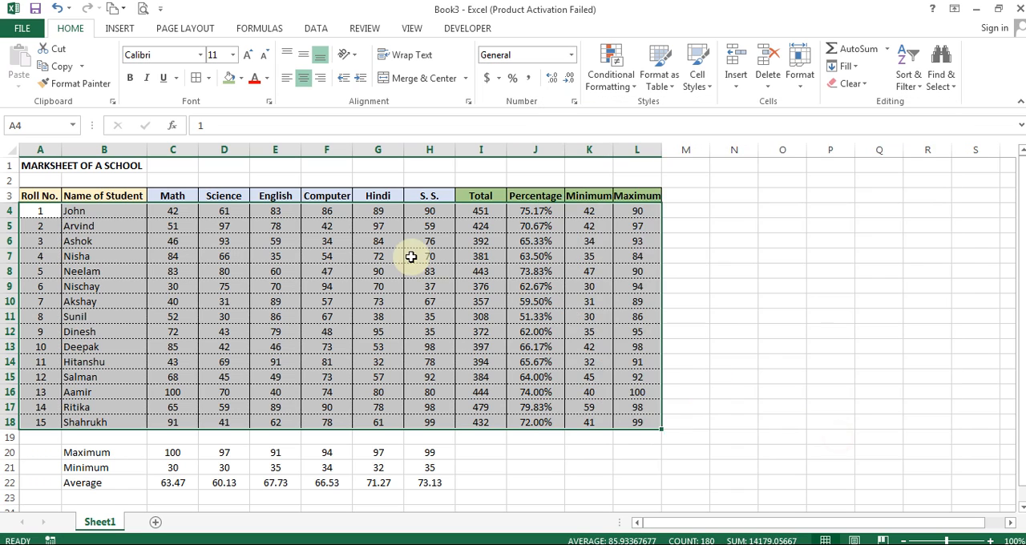
pyautogui.click(408, 255)
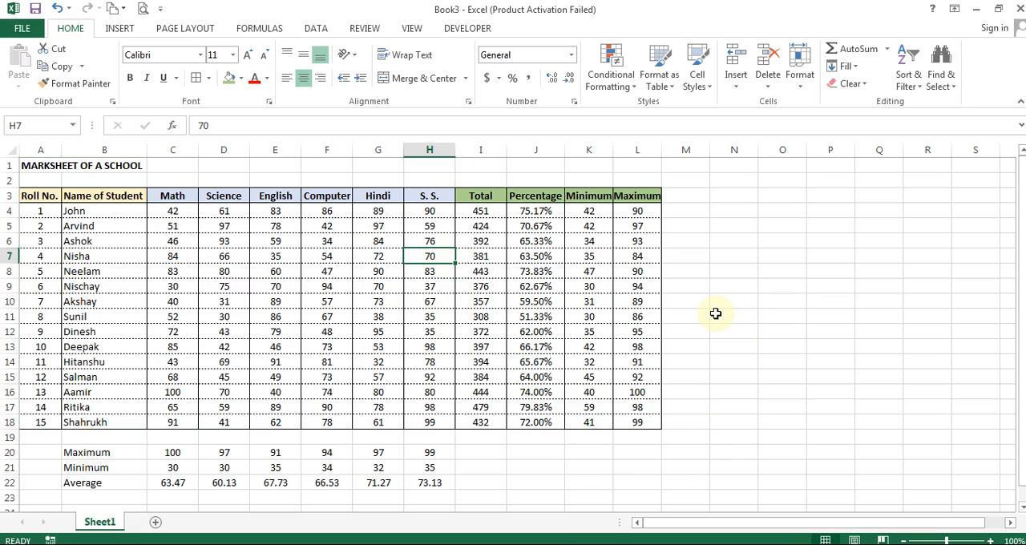
# - Merge and centre the title MARKSHEET OF A SCHOOL across A1:L1 and enlarge it to font size 22
pyautogui.scroll(-1, 215, 390)
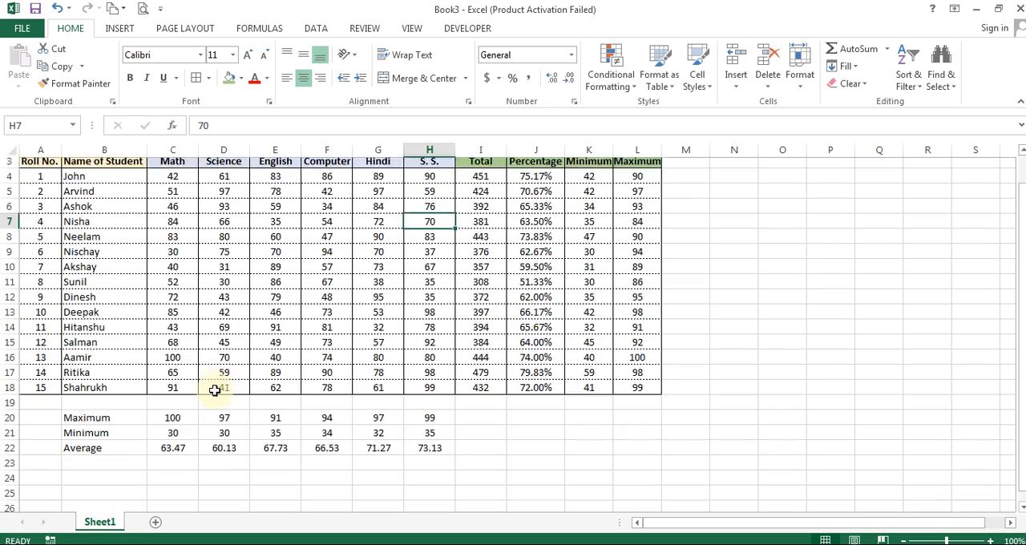
pyautogui.scroll(1, 215, 391)
pyautogui.moveTo(34, 165); pyautogui.dragTo(636, 162)
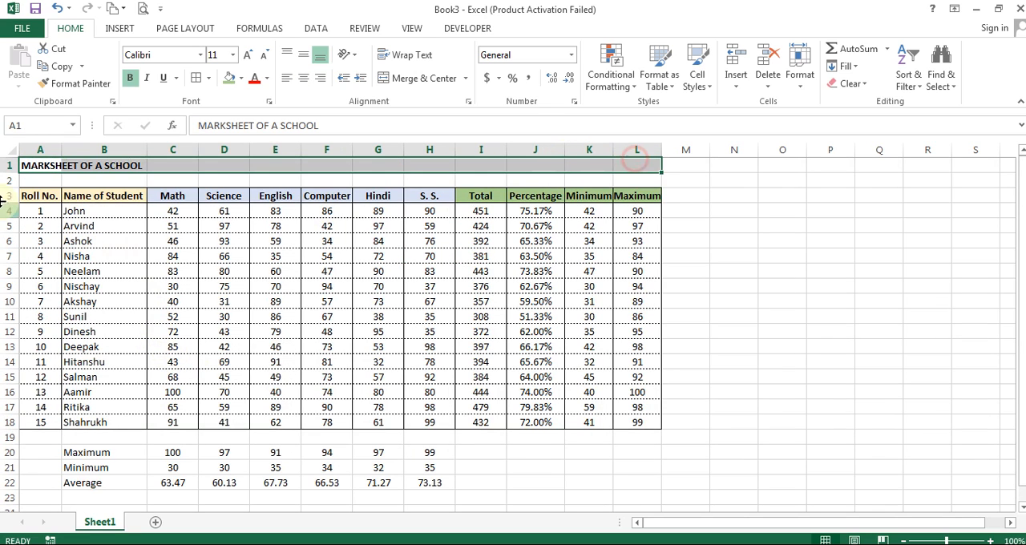
pyautogui.click(425, 83)
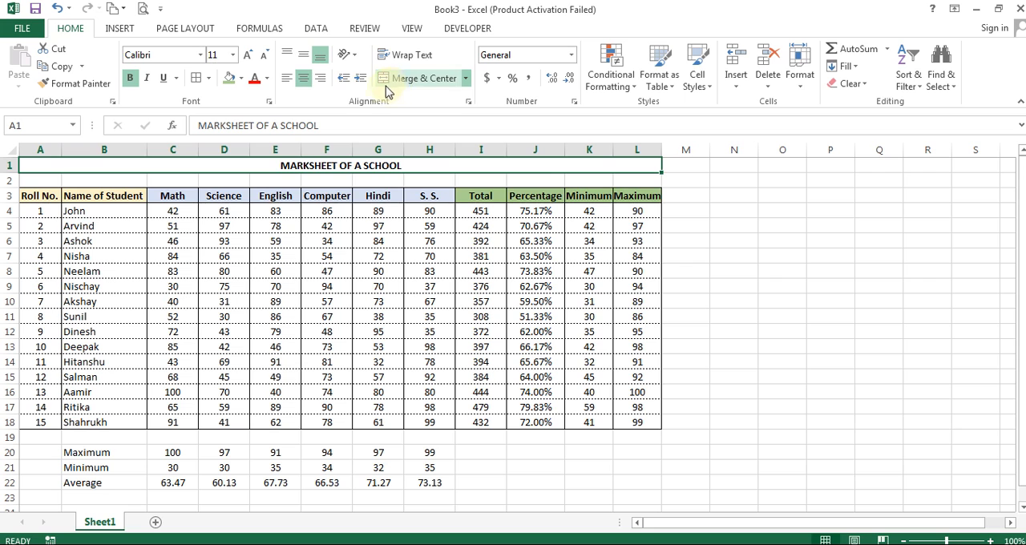
pyautogui.click(248, 54)
pyautogui.click(248, 54)
pyautogui.click(248, 54)
pyautogui.click(247, 55)
pyautogui.click(248, 55)
pyautogui.click(248, 55)
pyautogui.click(390, 176)
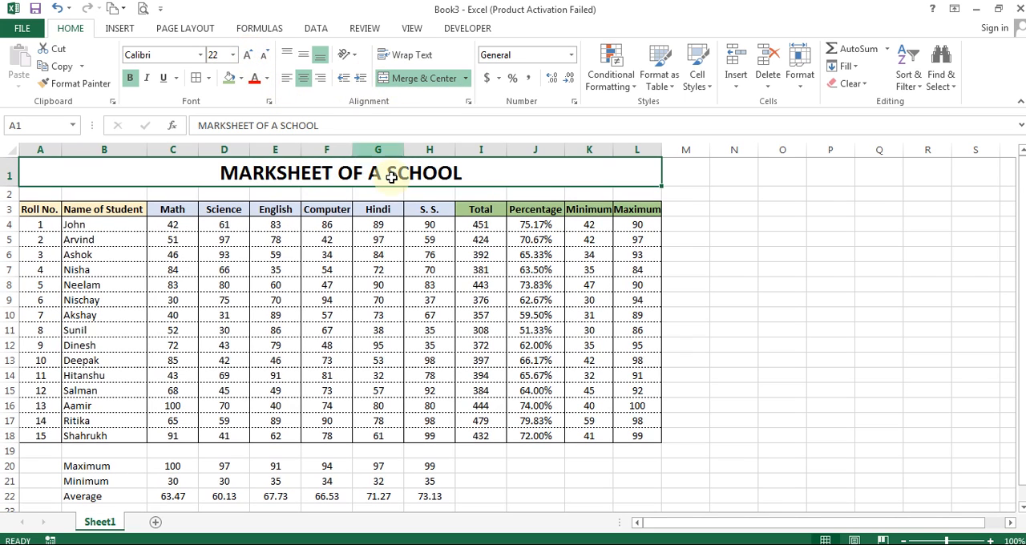
pyautogui.click(275, 255)
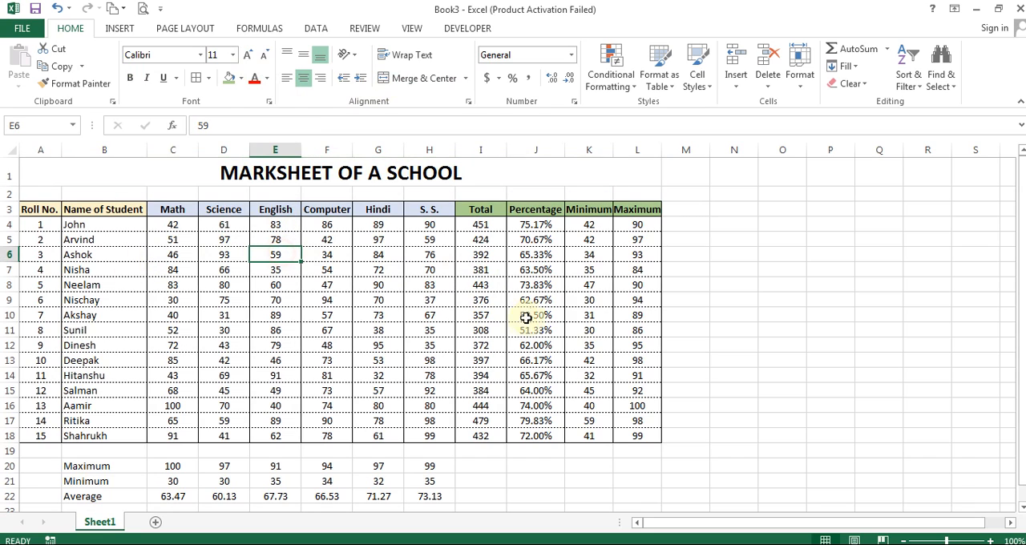